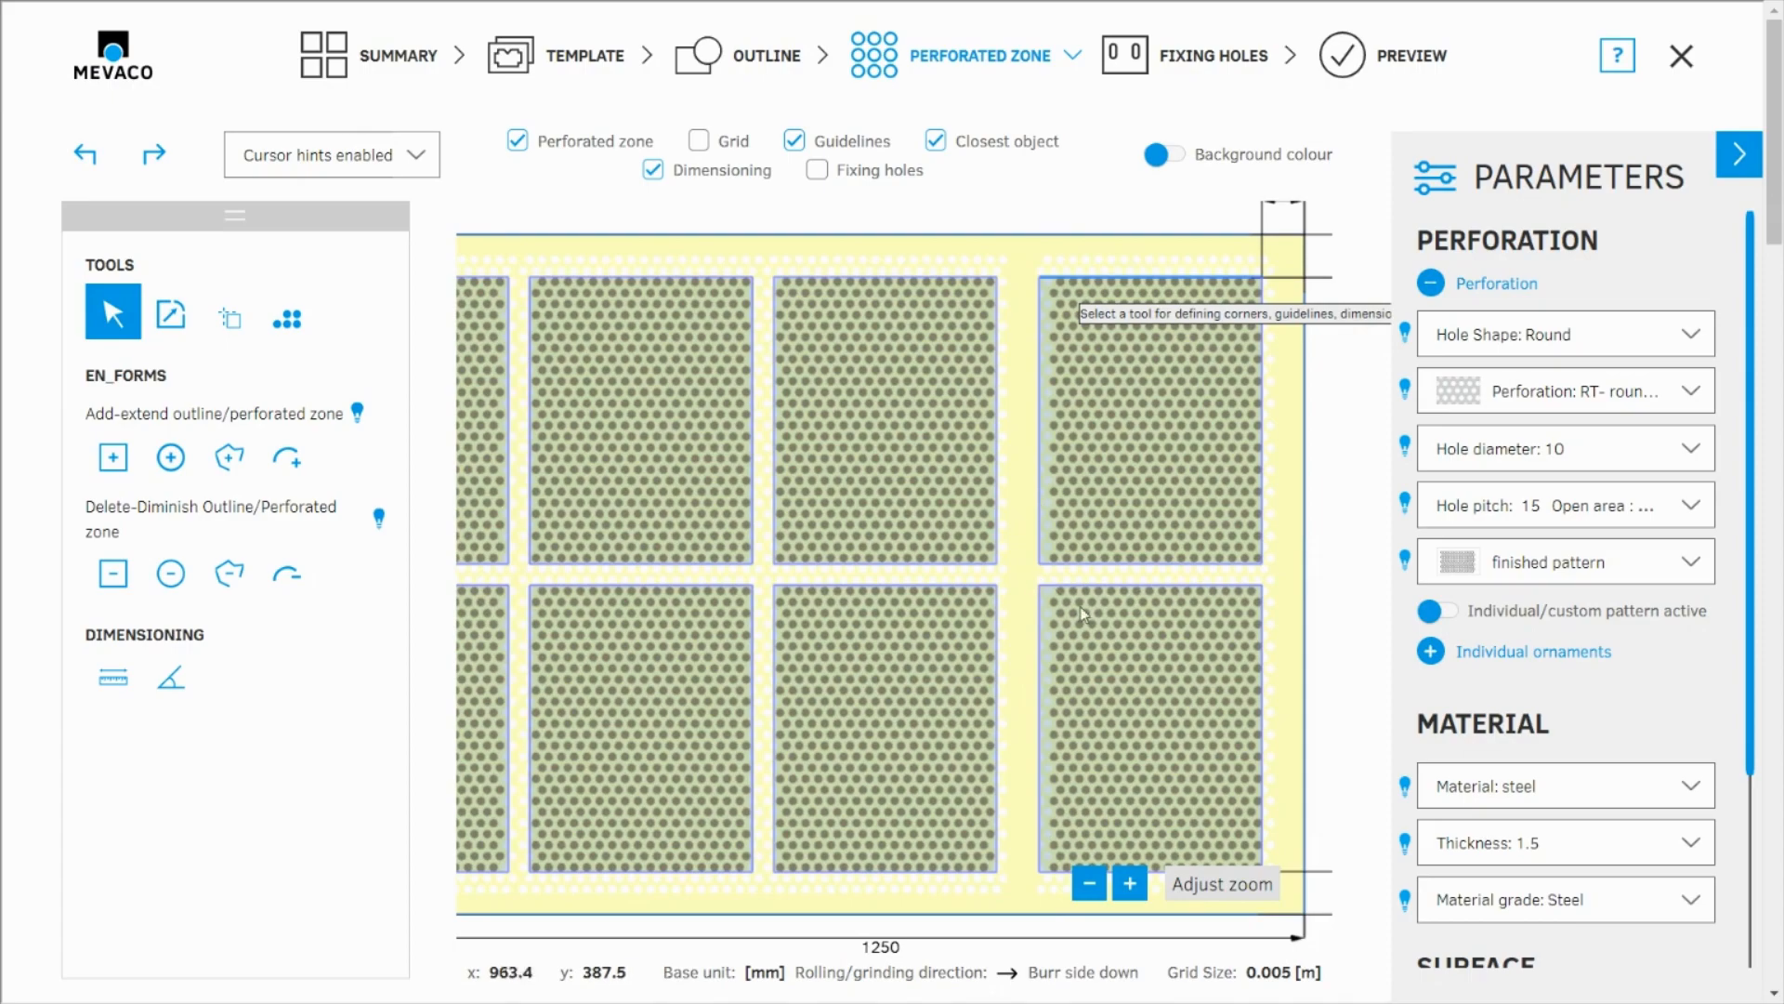
Step: Examine the hole patterns and borders of the eight perforated zones, with the parameters hidden for a wider drawing area
{"action": "scroll", "coordinate": [1121, 665], "scroll_direction": "down", "scroll_amount": 4}
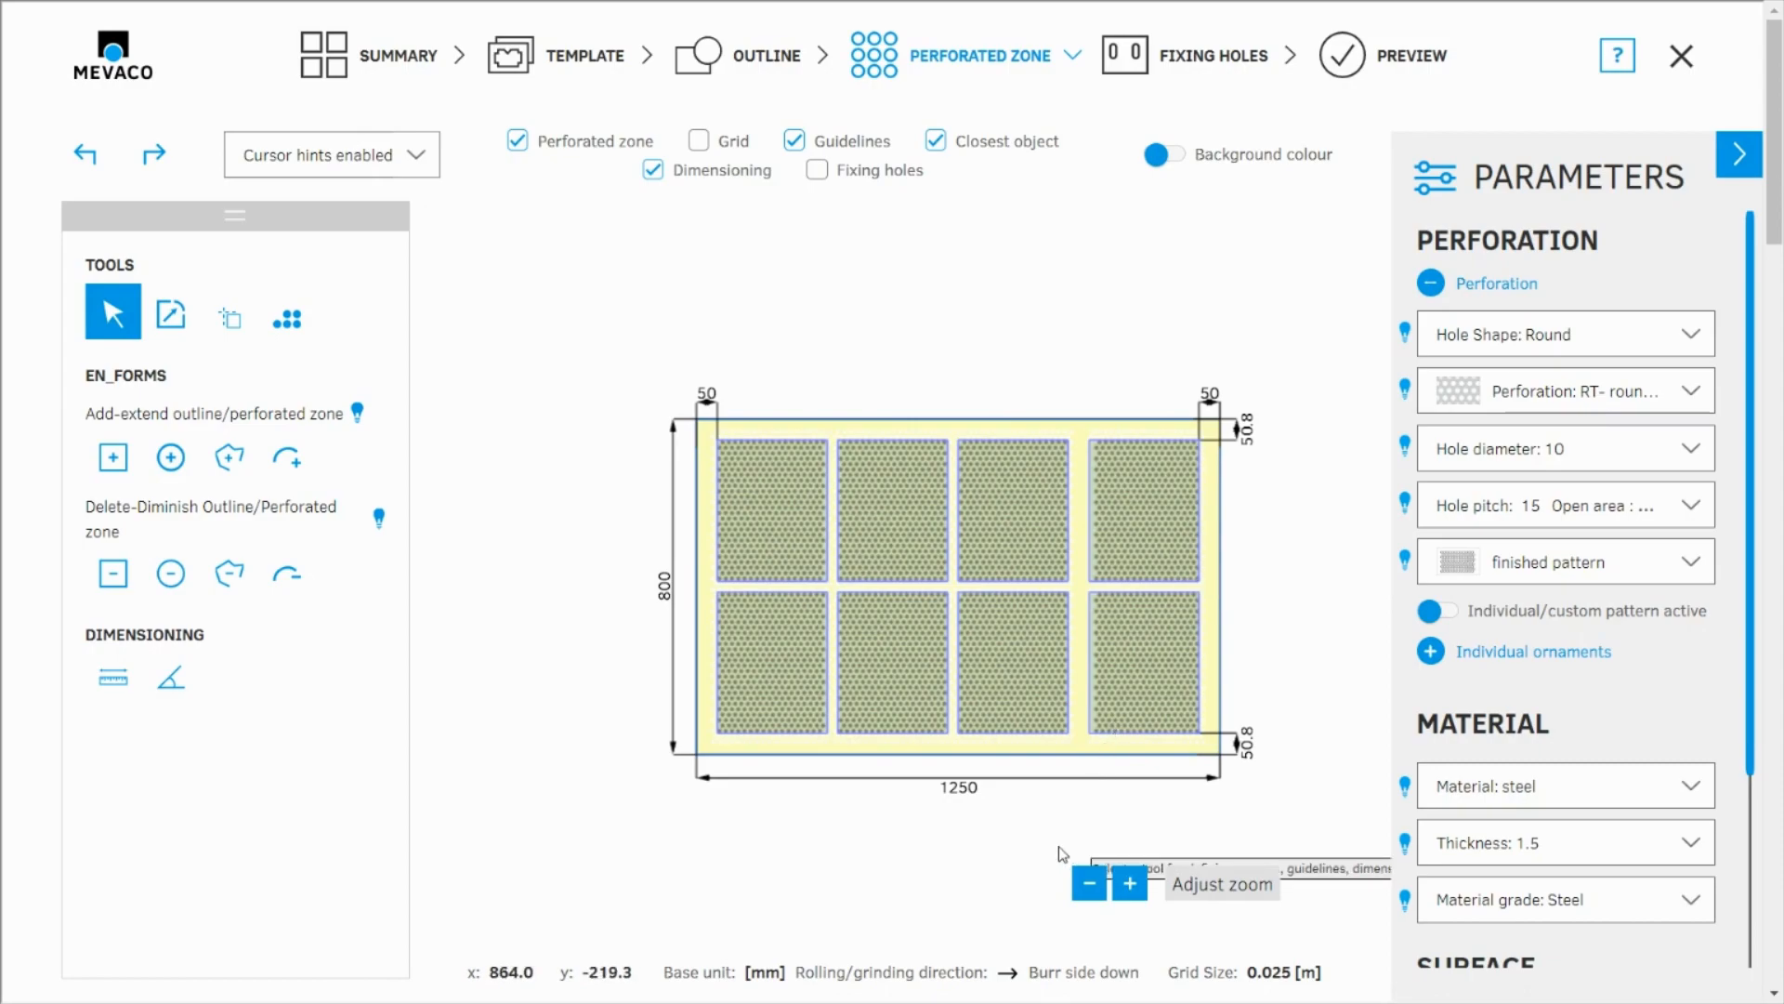
{"action": "scroll", "coordinate": [731, 436], "scroll_direction": "up", "scroll_amount": 8}
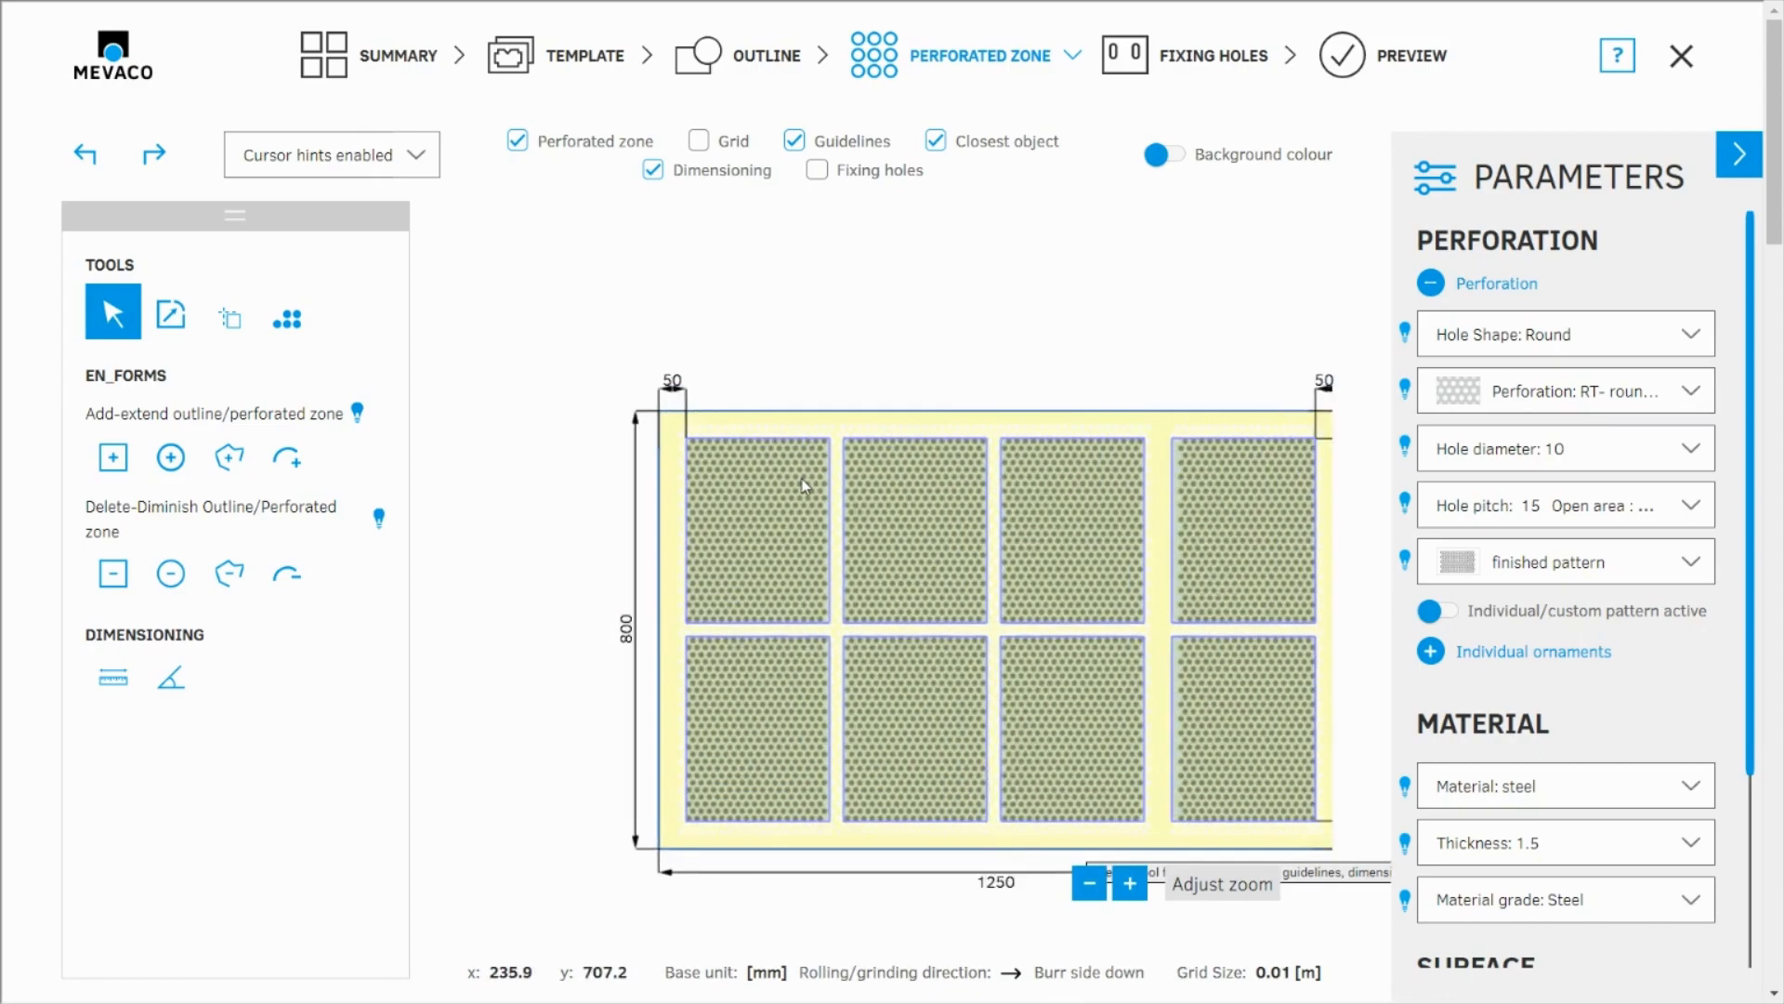
{"action": "scroll", "coordinate": [680, 437], "scroll_direction": "up", "scroll_amount": 1}
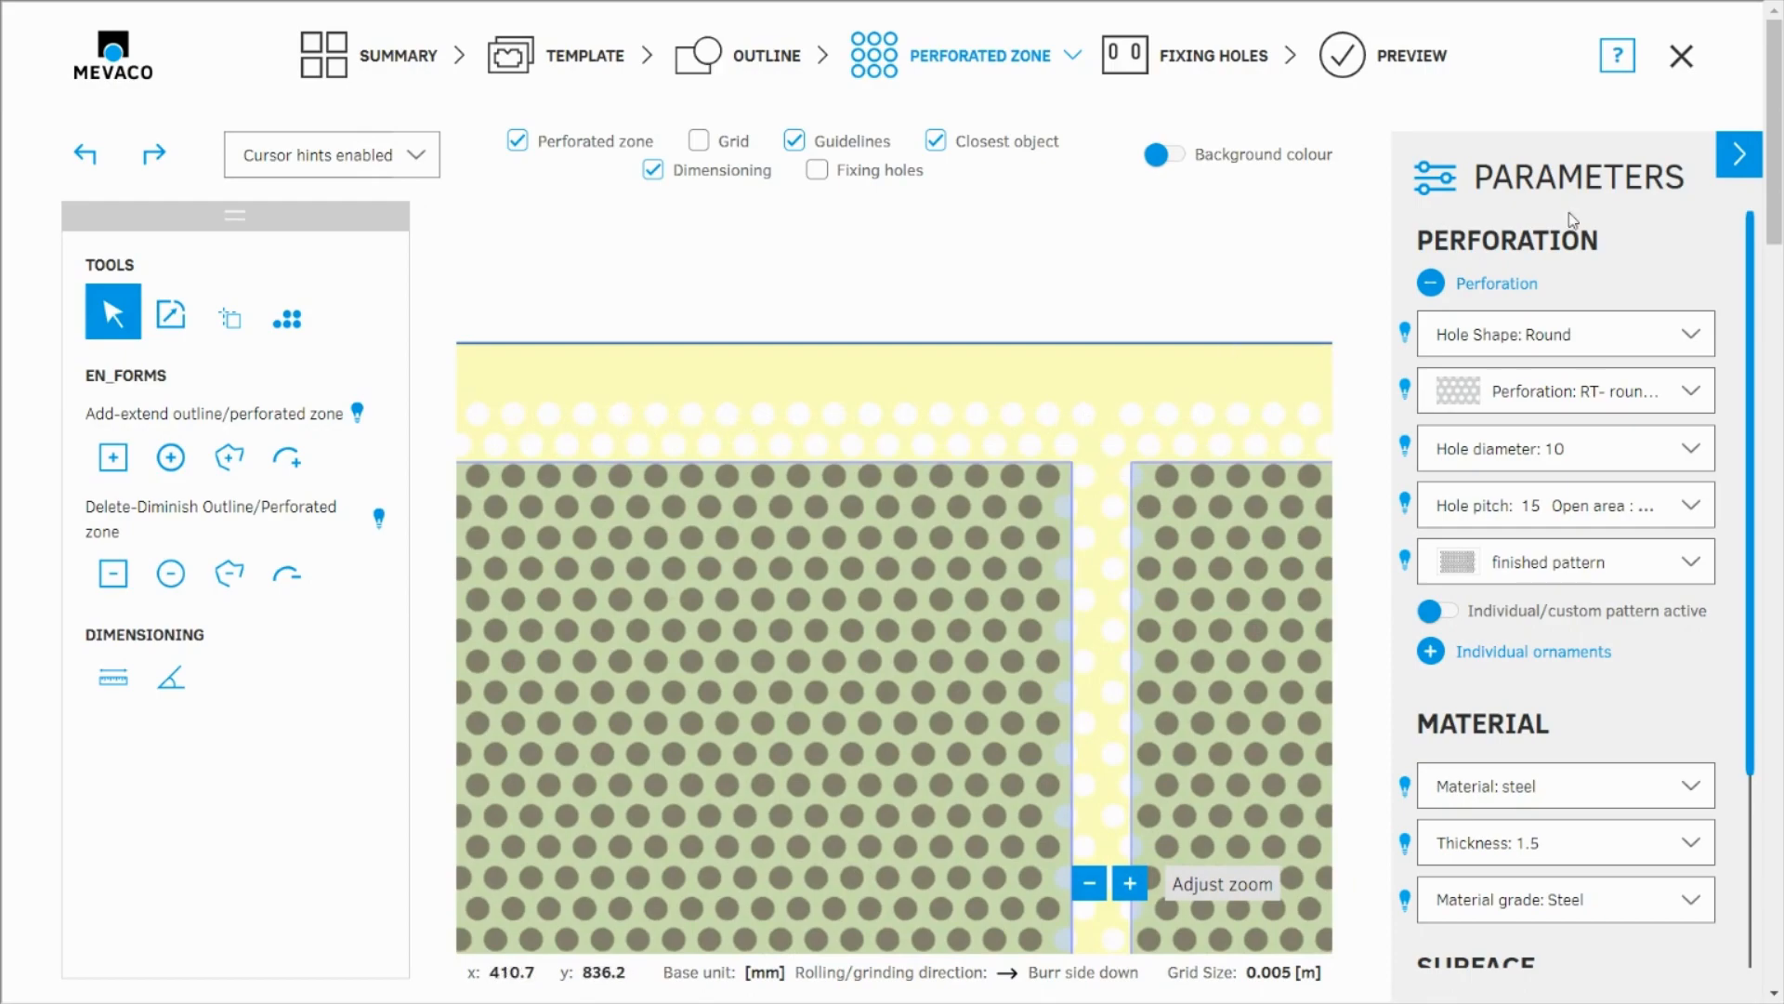
{"action": "left_click", "coordinate": [1740, 159]}
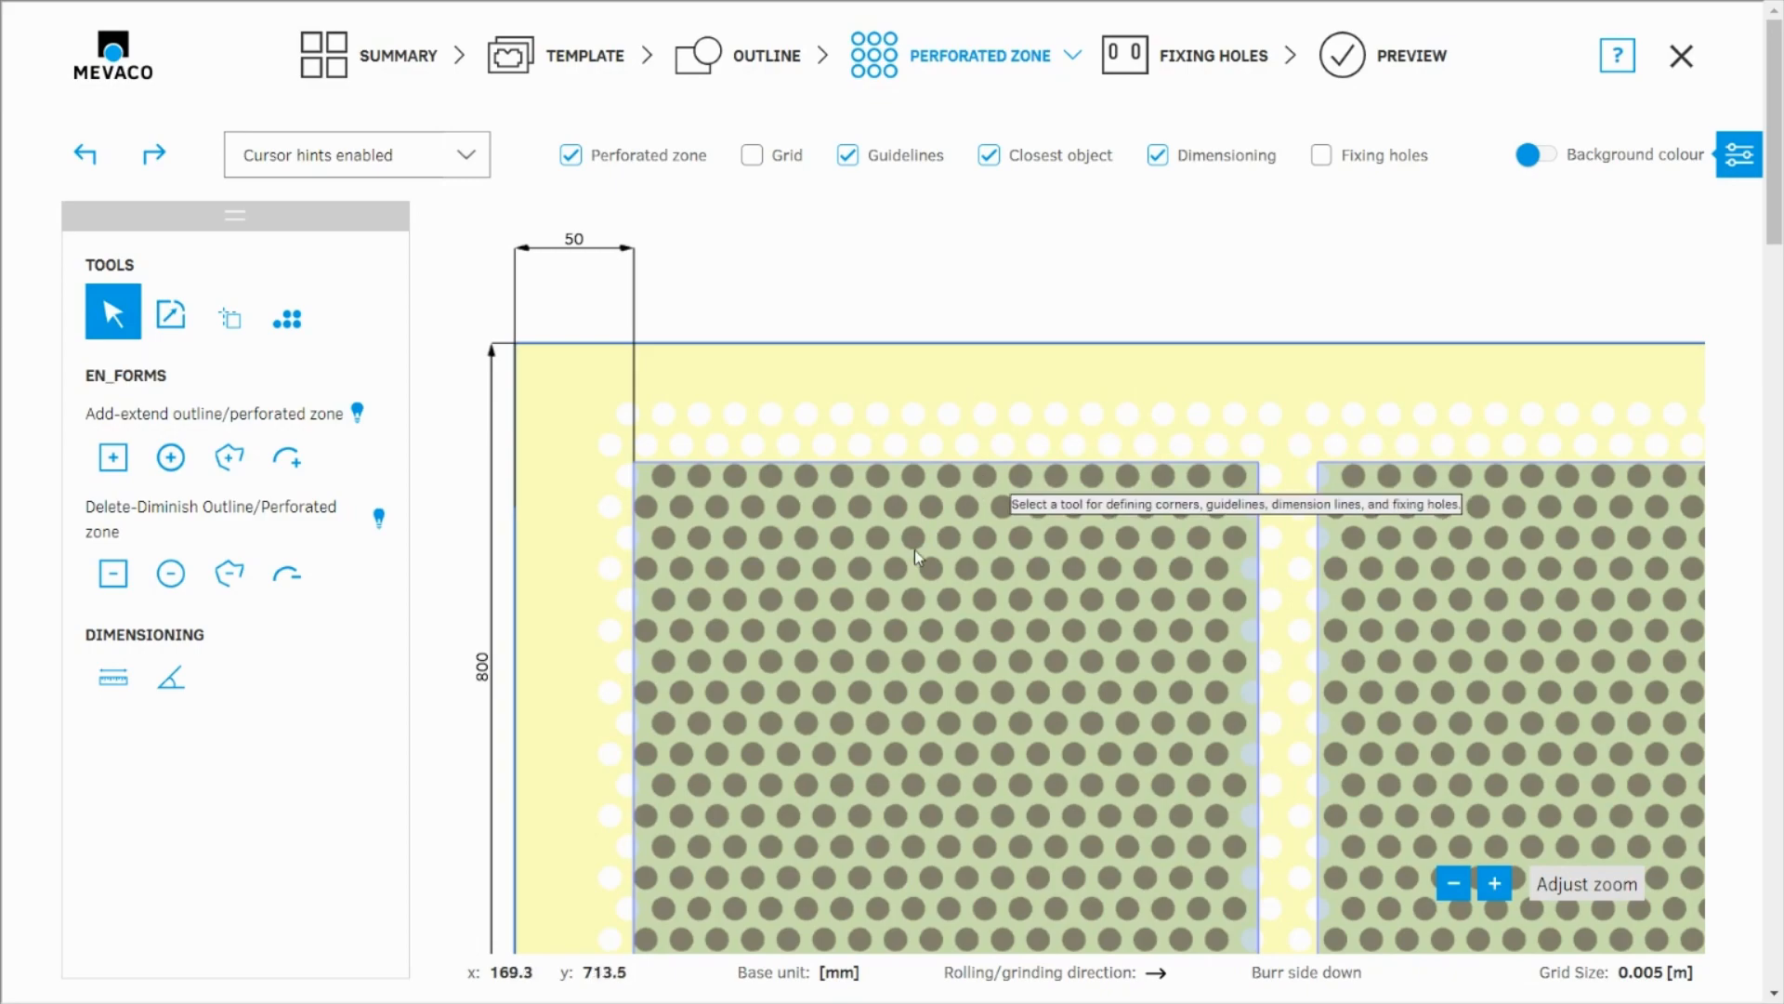
{"action": "scroll", "coordinate": [758, 385], "scroll_direction": "down", "scroll_amount": 3}
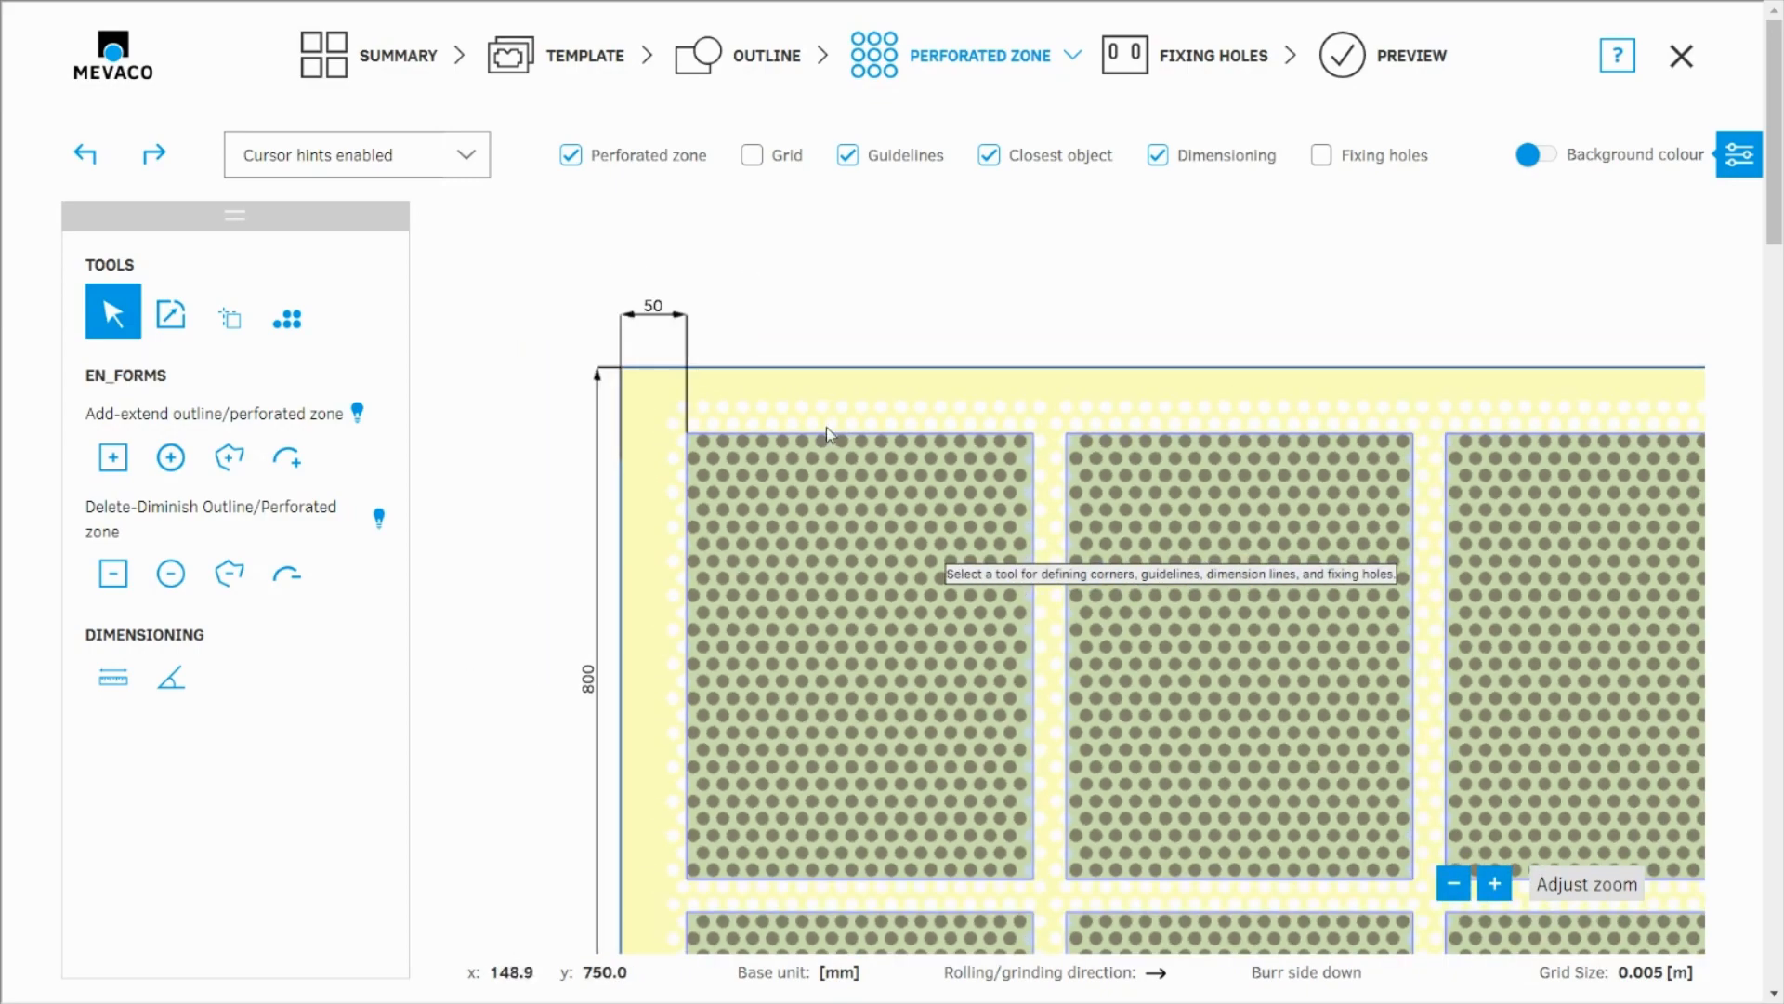
{"action": "scroll", "coordinate": [785, 437], "scroll_direction": "down", "scroll_amount": 1}
{"action": "scroll", "coordinate": [785, 437], "scroll_direction": "down", "scroll_amount": 1}
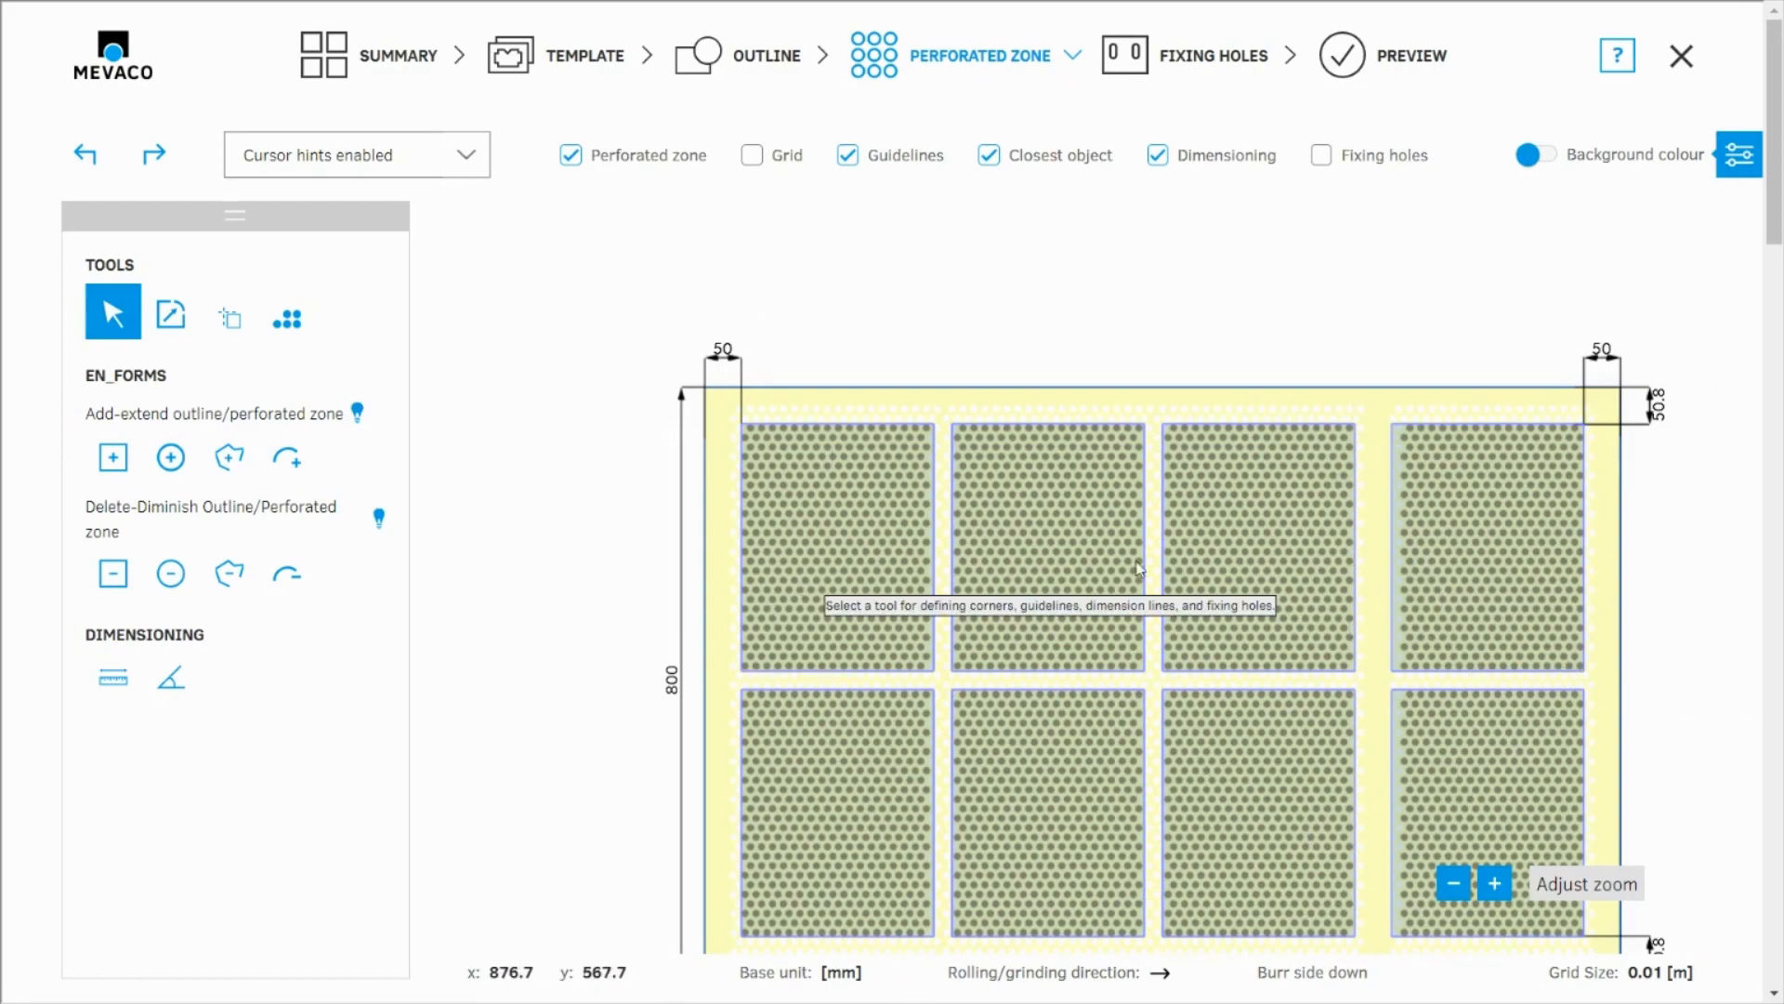
{"action": "scroll", "coordinate": [1338, 595], "scroll_direction": "down", "scroll_amount": 1}
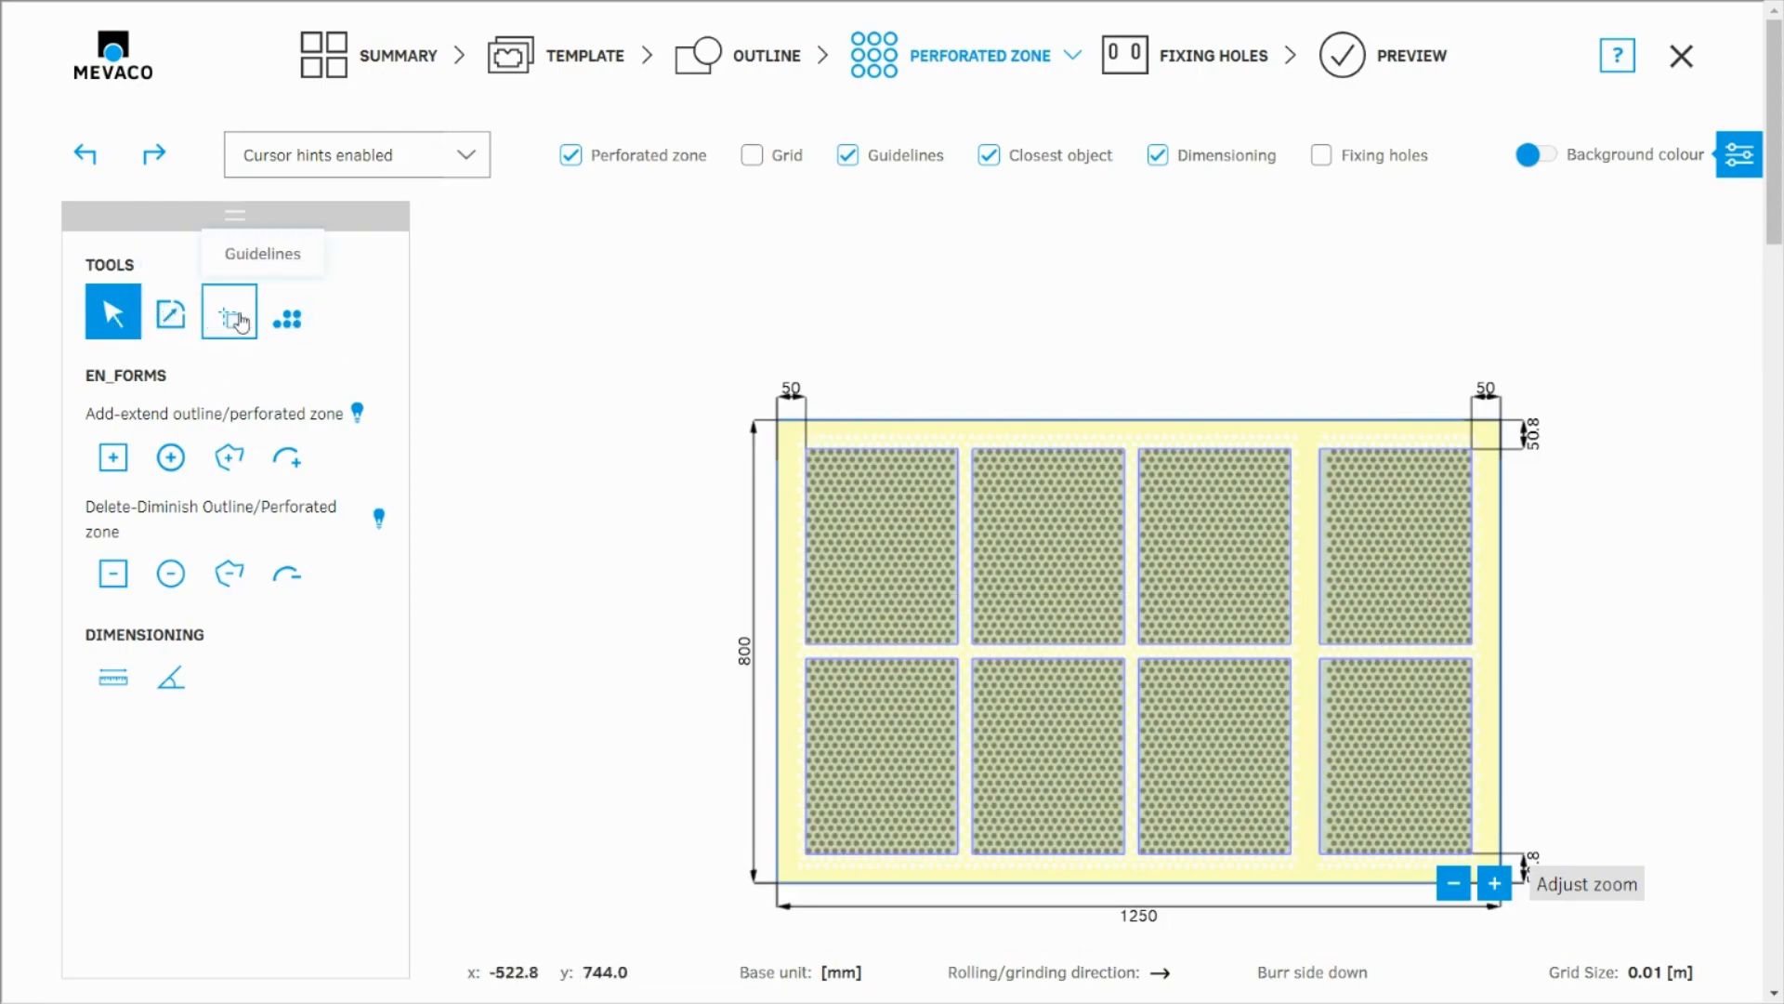
Step: Switch the perforated zones to manual adjustment and shift the whole hole pattern left and down in increments of 5 mm
{"action": "left_click", "coordinate": [289, 319]}
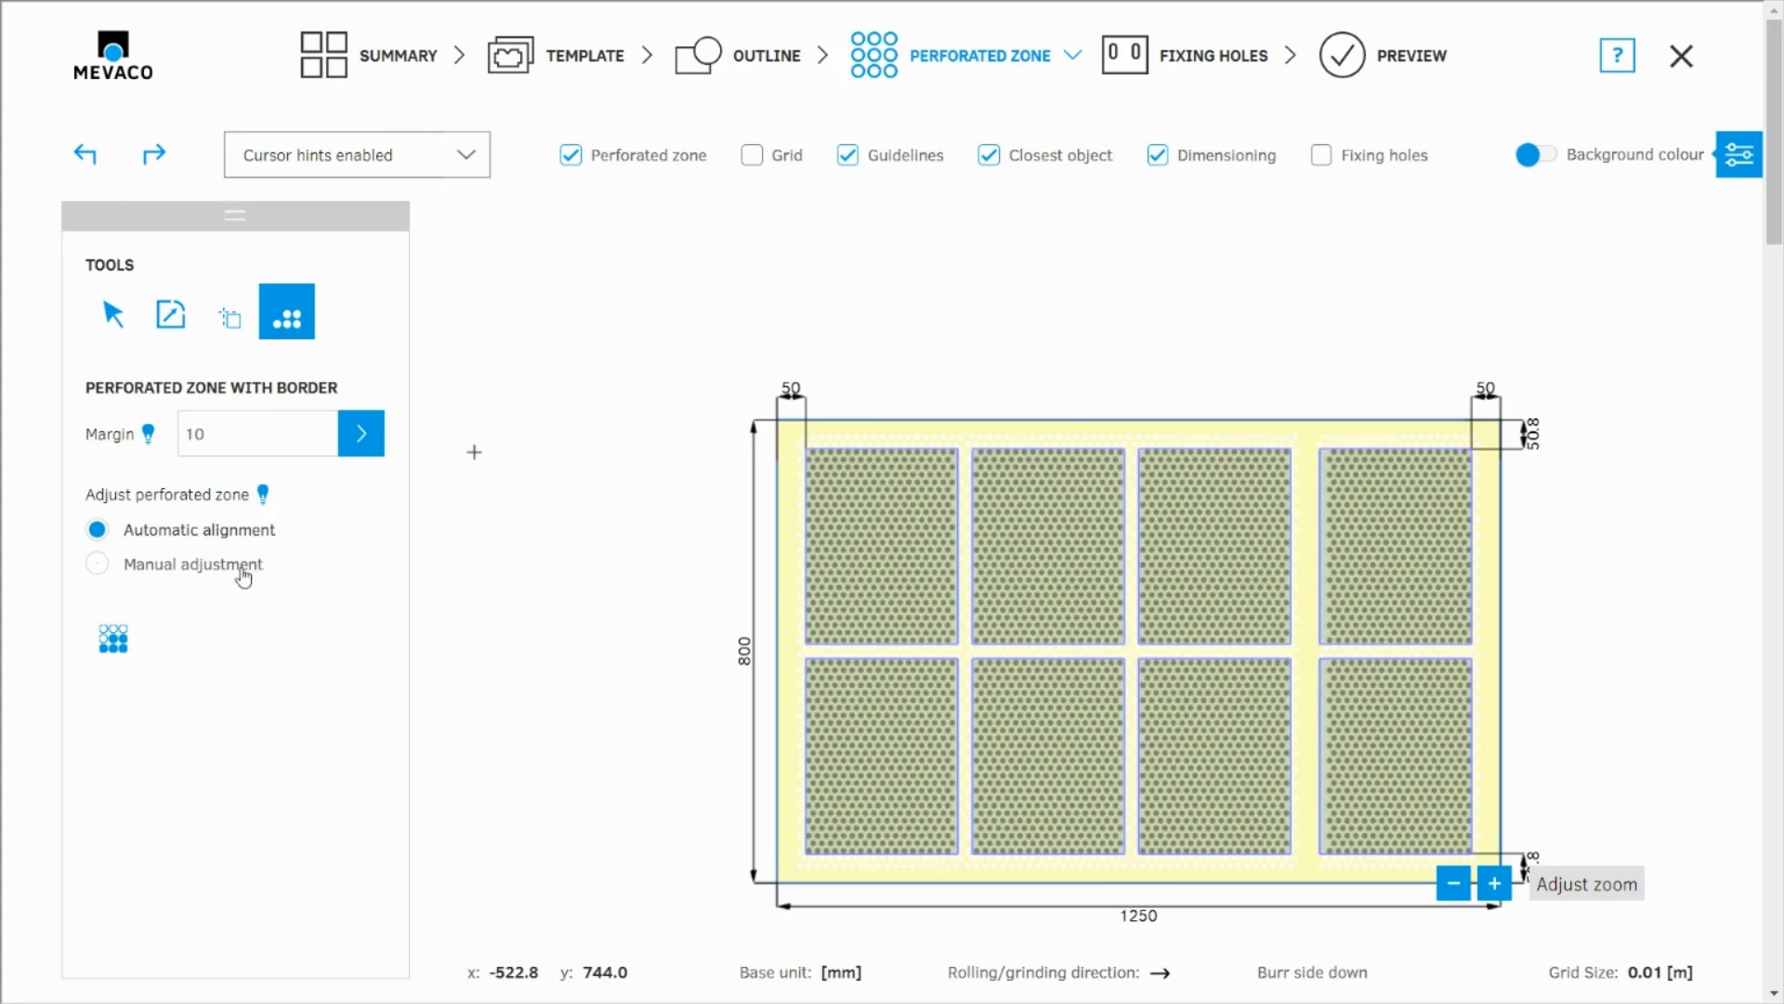
{"action": "left_click", "coordinate": [99, 567]}
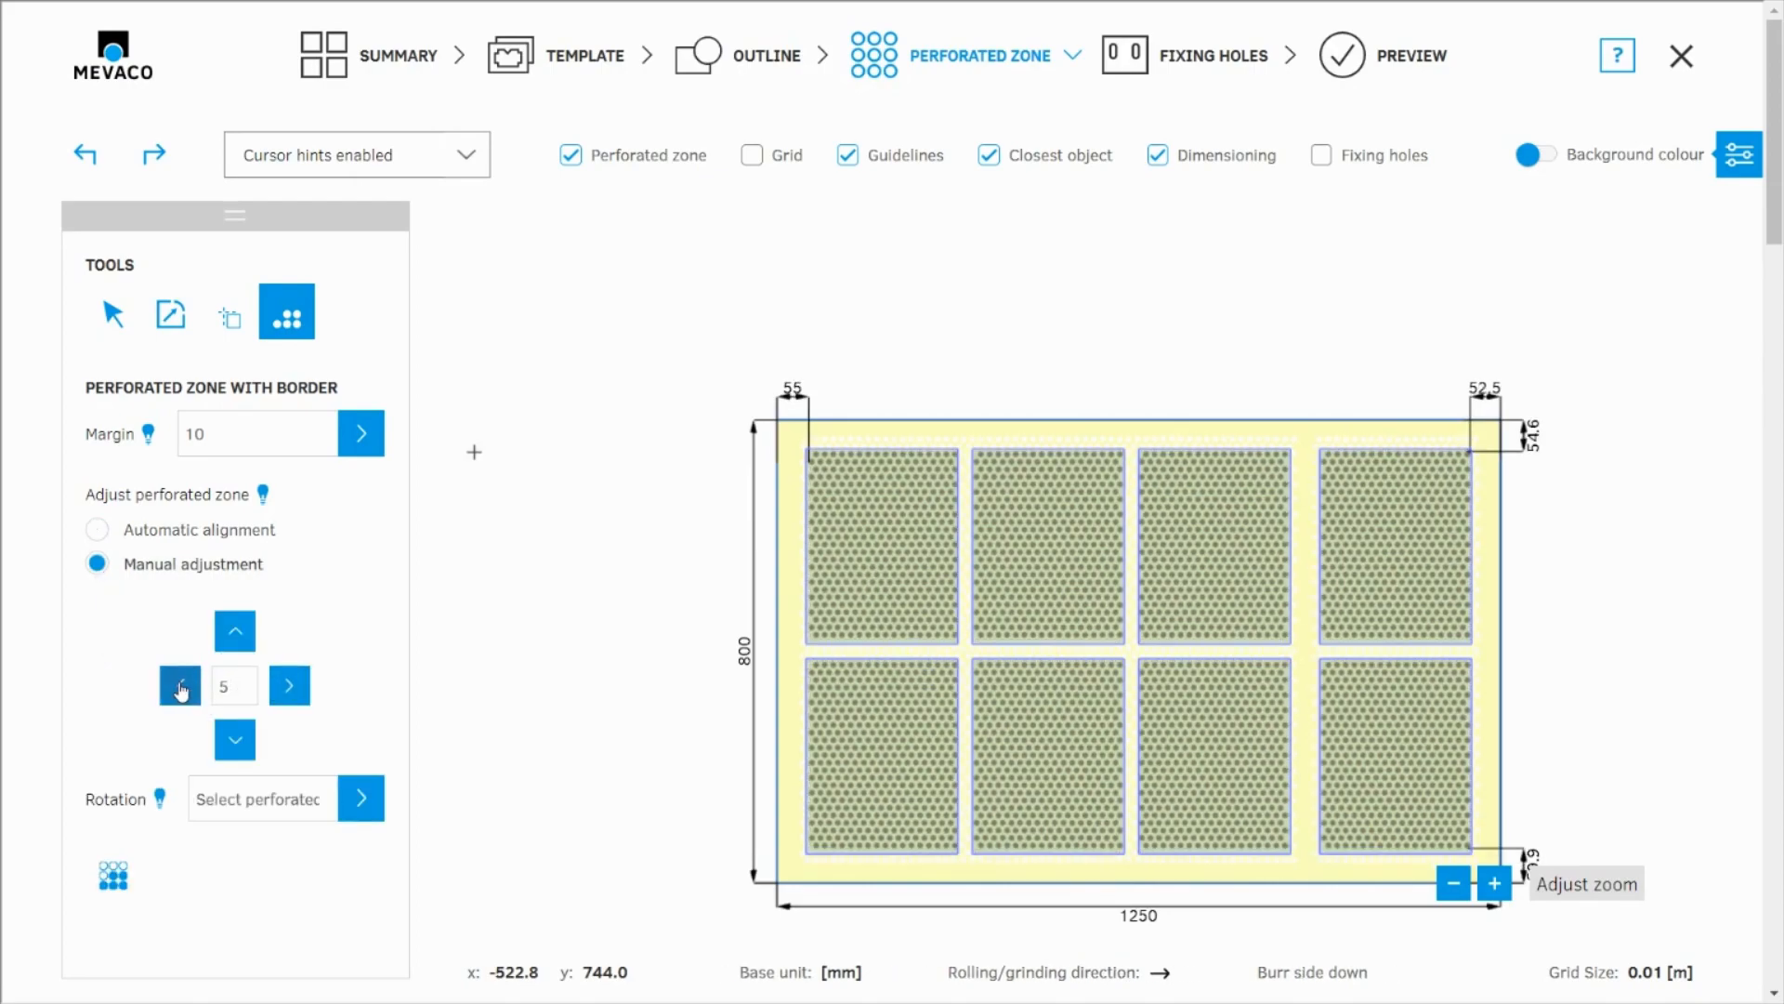
{"action": "left_click", "coordinate": [183, 687]}
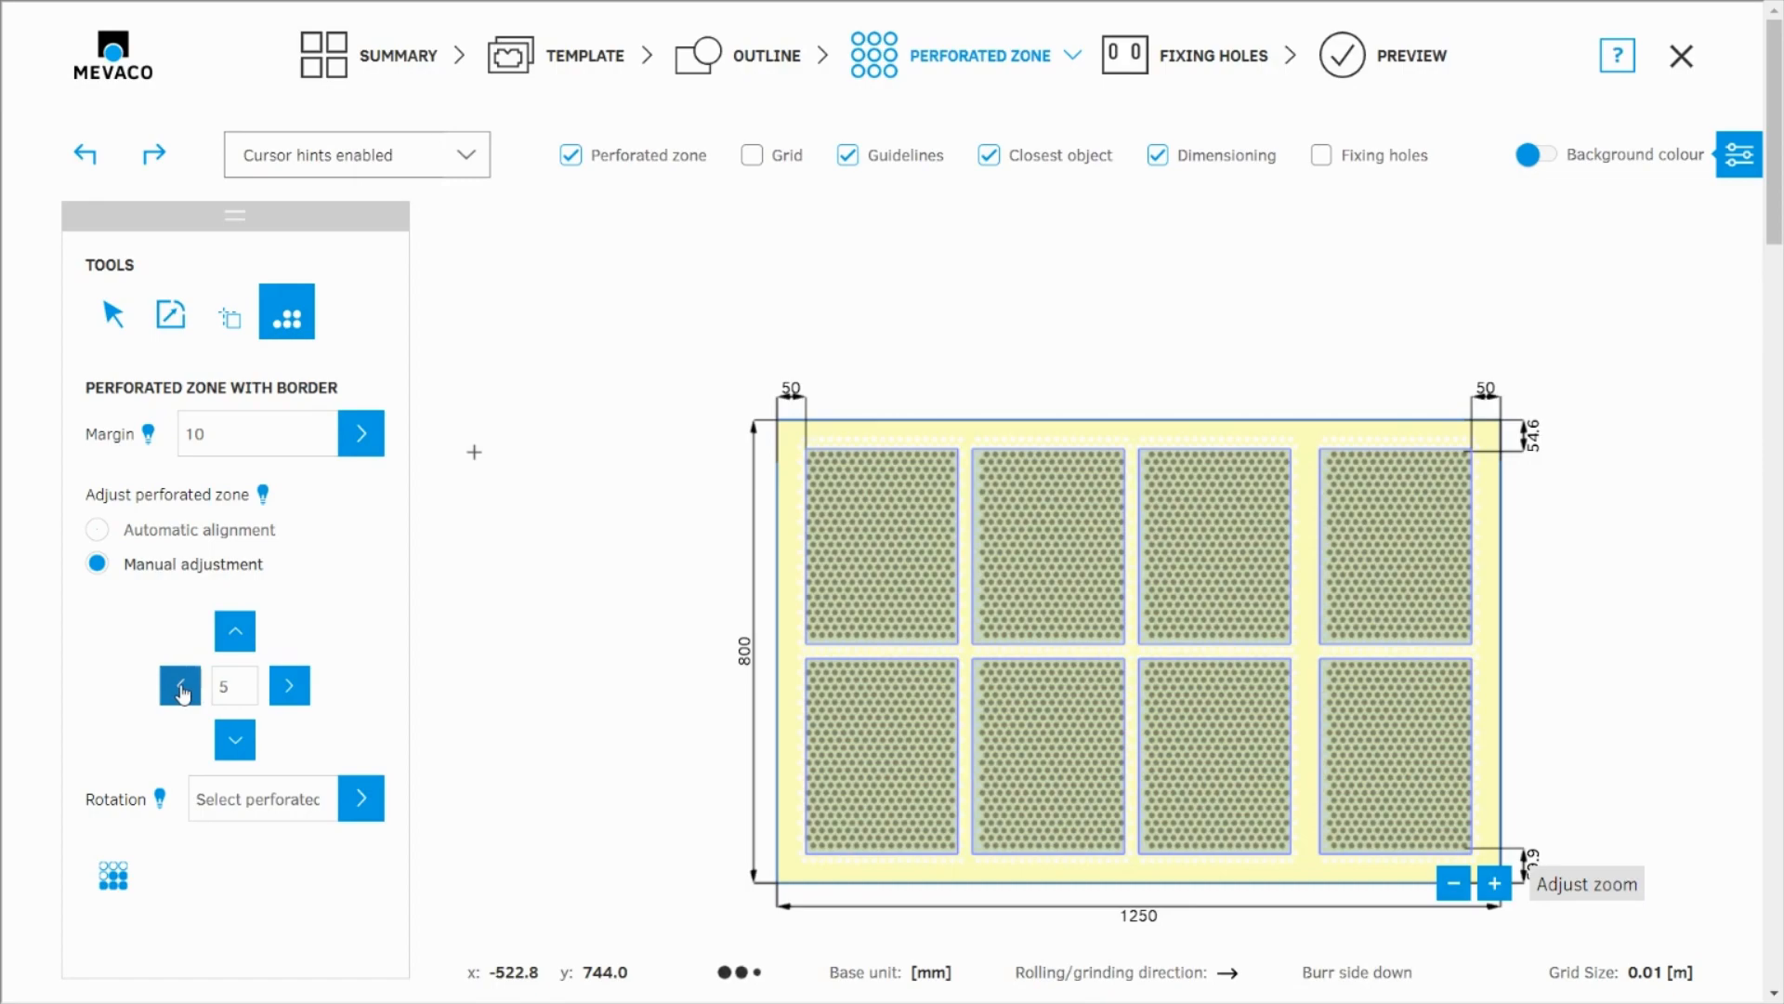
{"action": "left_click", "coordinate": [235, 741]}
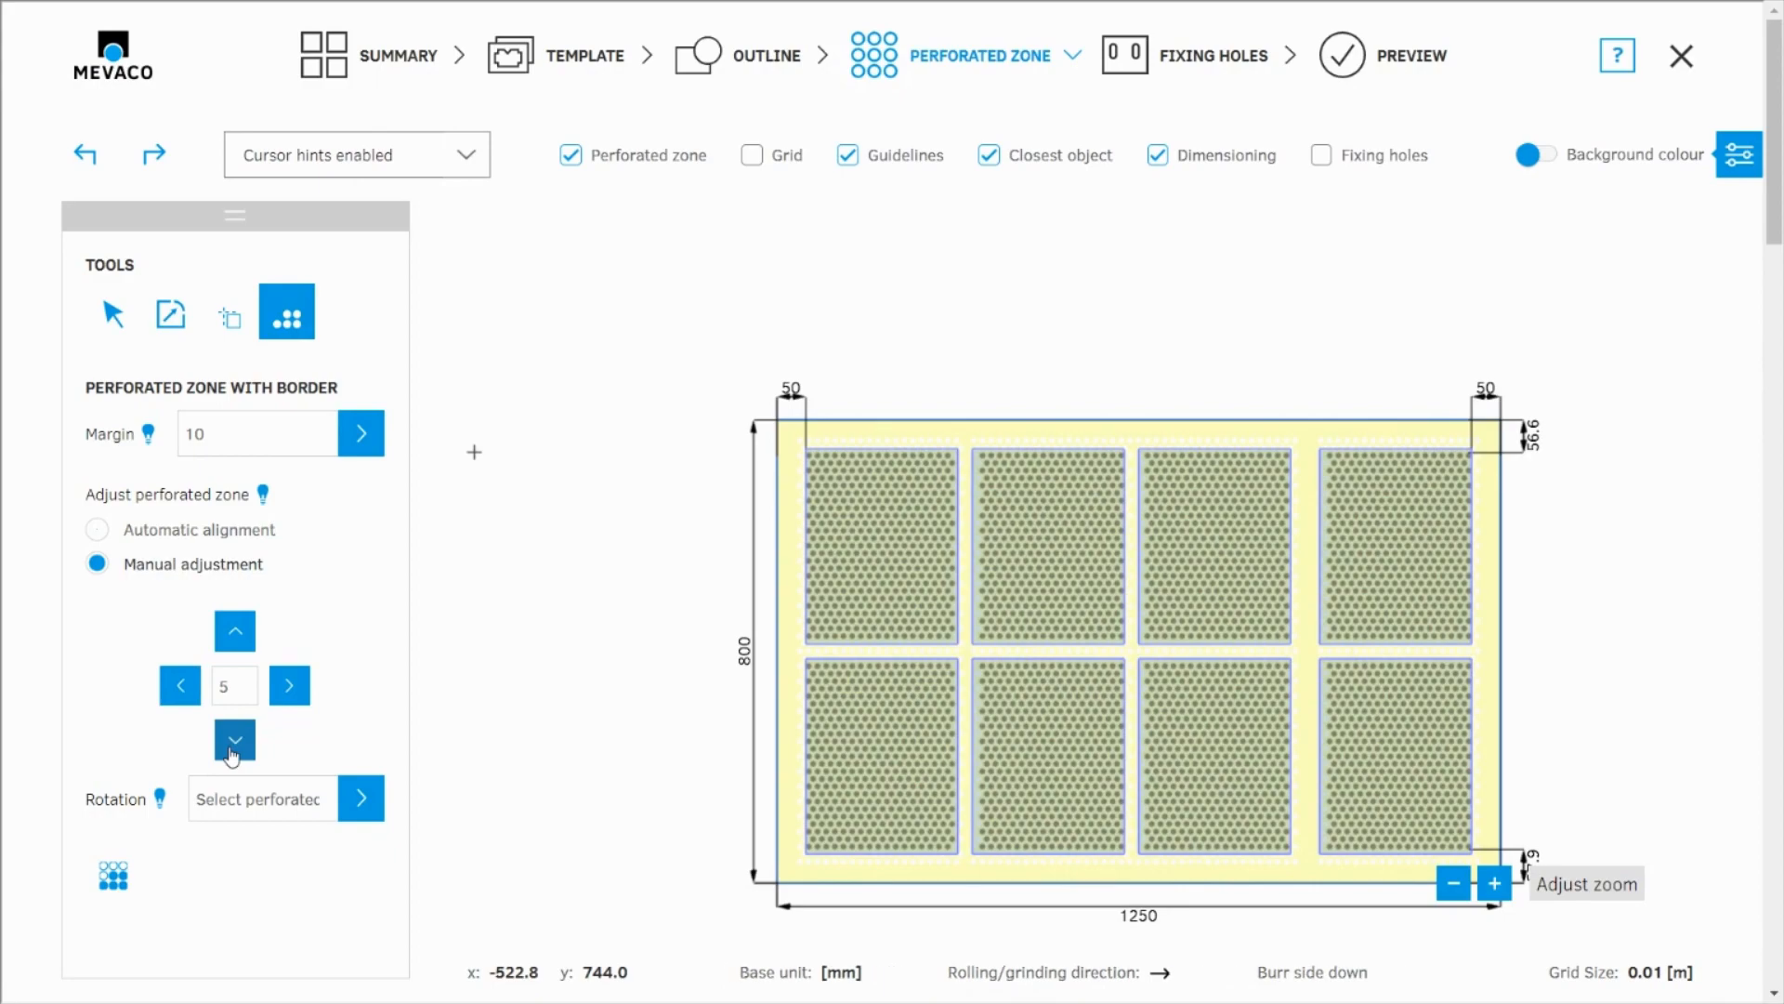
{"action": "left_click", "coordinate": [193, 692]}
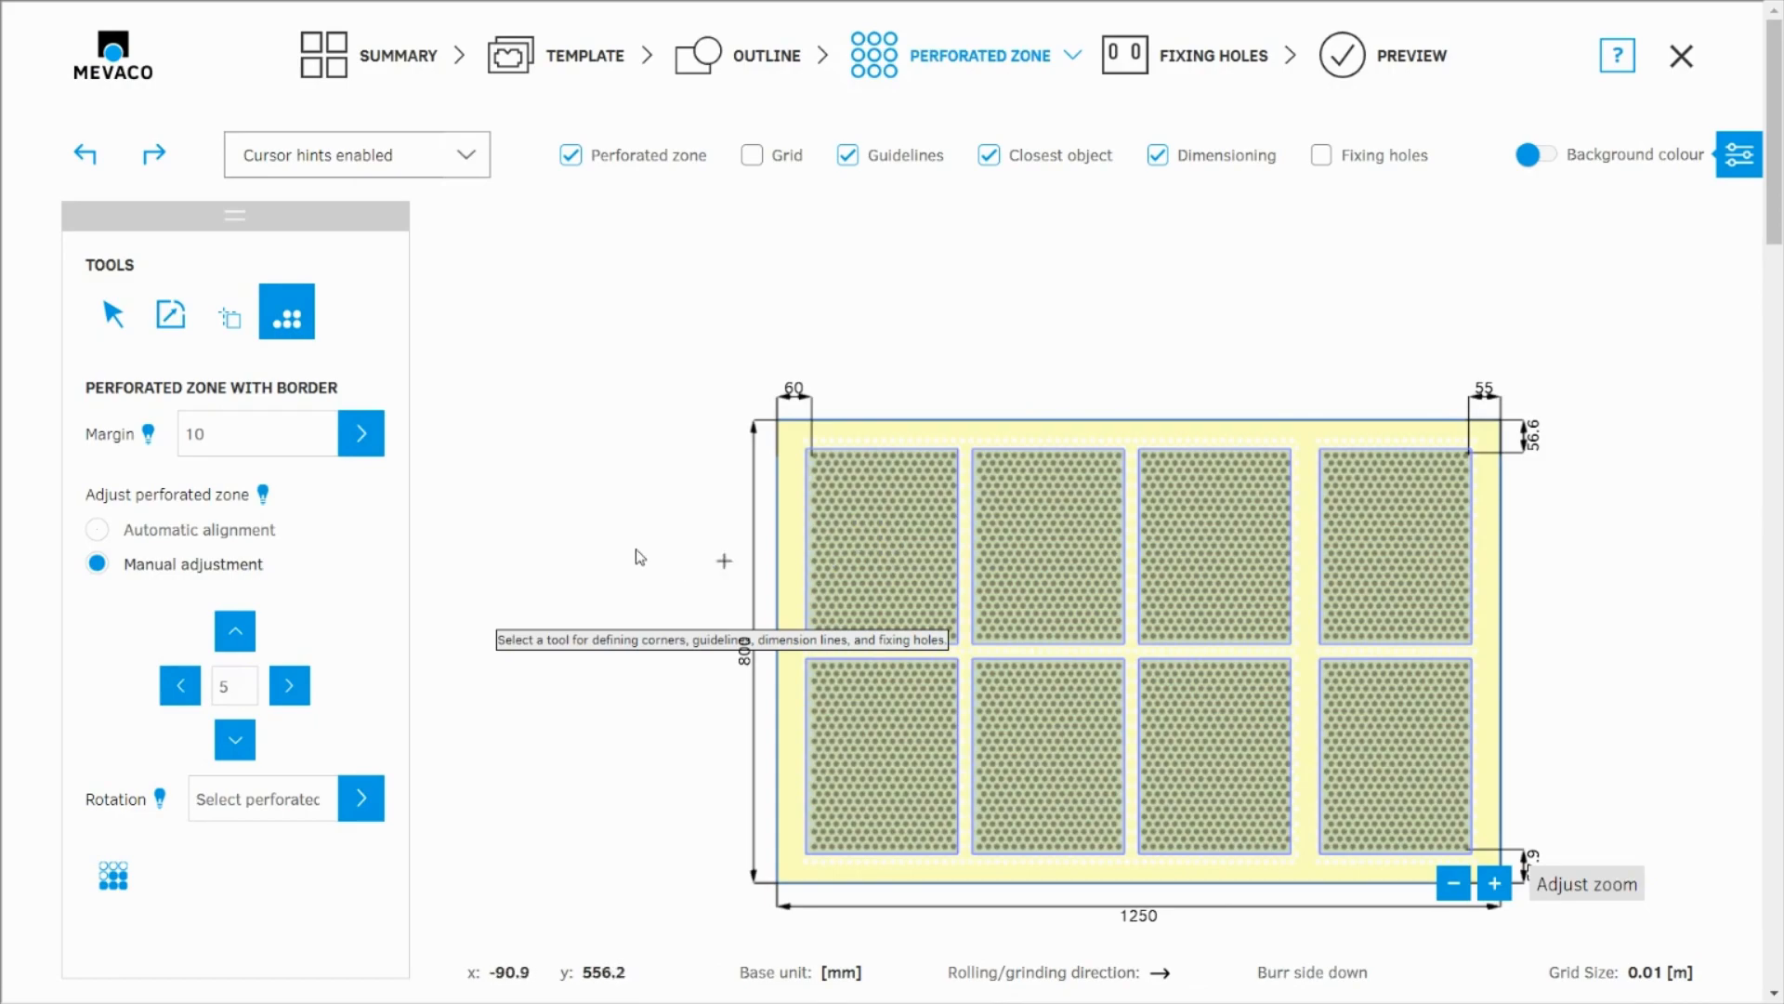
Step: Shift the hole pattern of the first column's zones down by 5 mm and back up by the same amount
{"action": "left_click", "coordinate": [888, 562]}
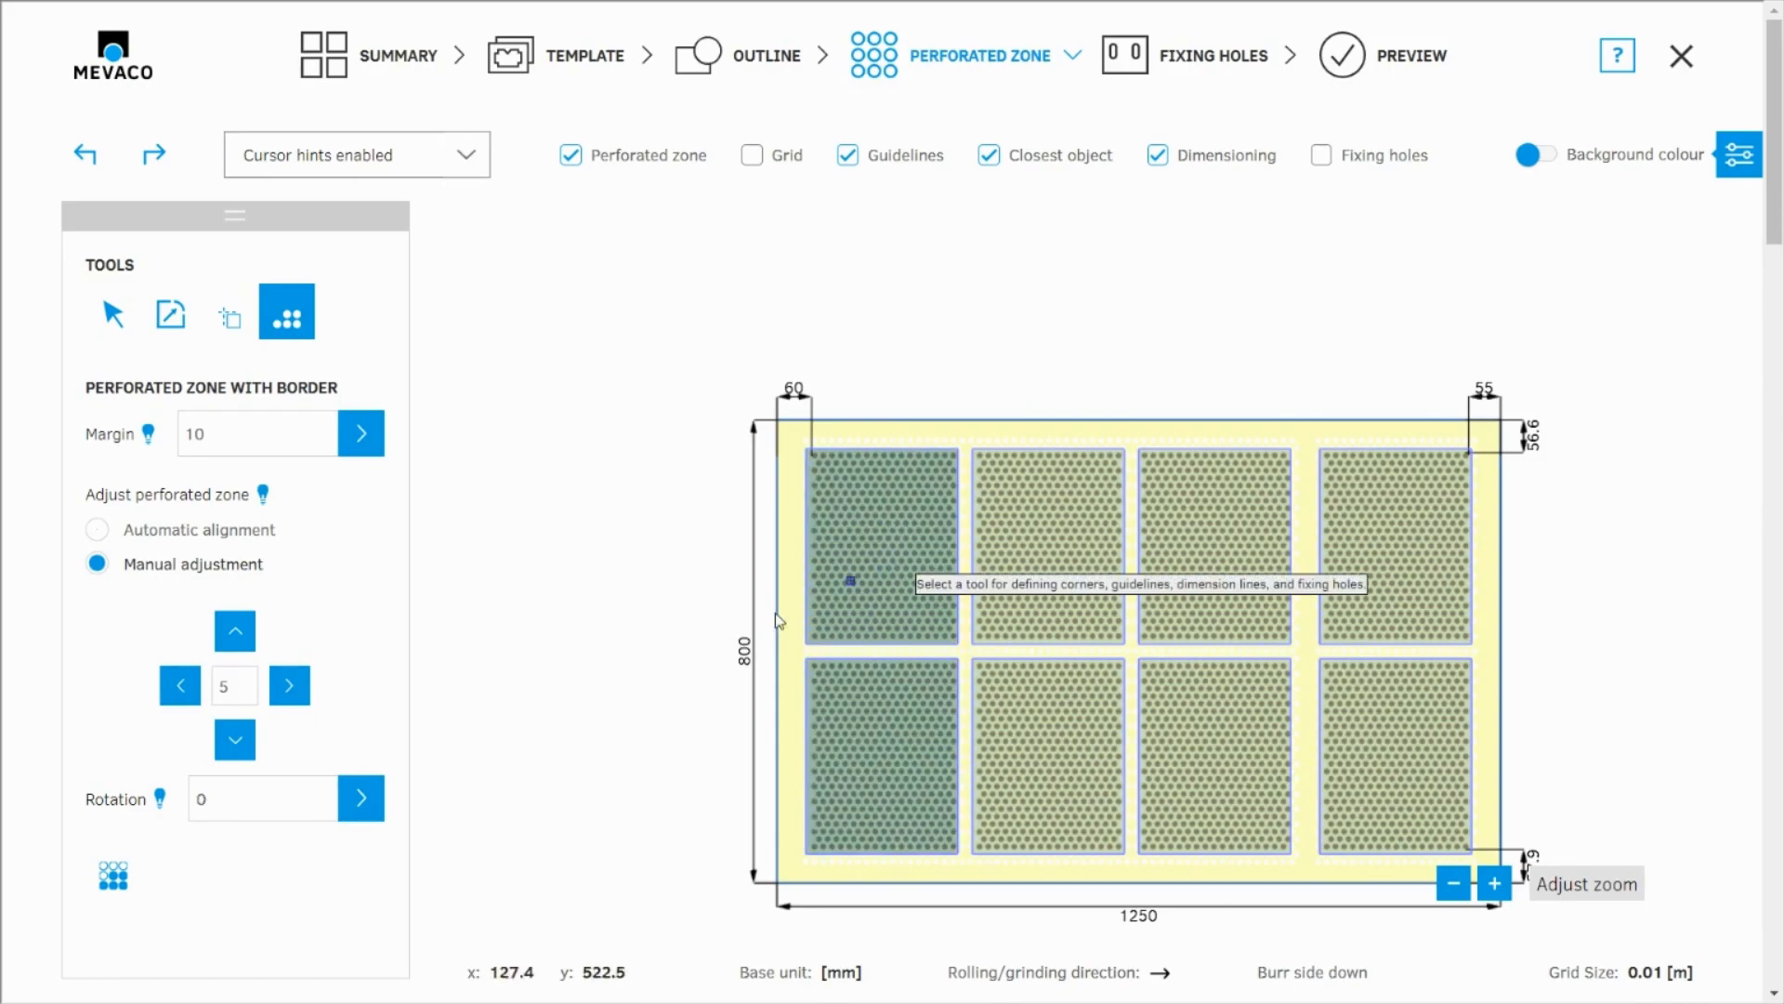
{"action": "left_click", "coordinate": [235, 740]}
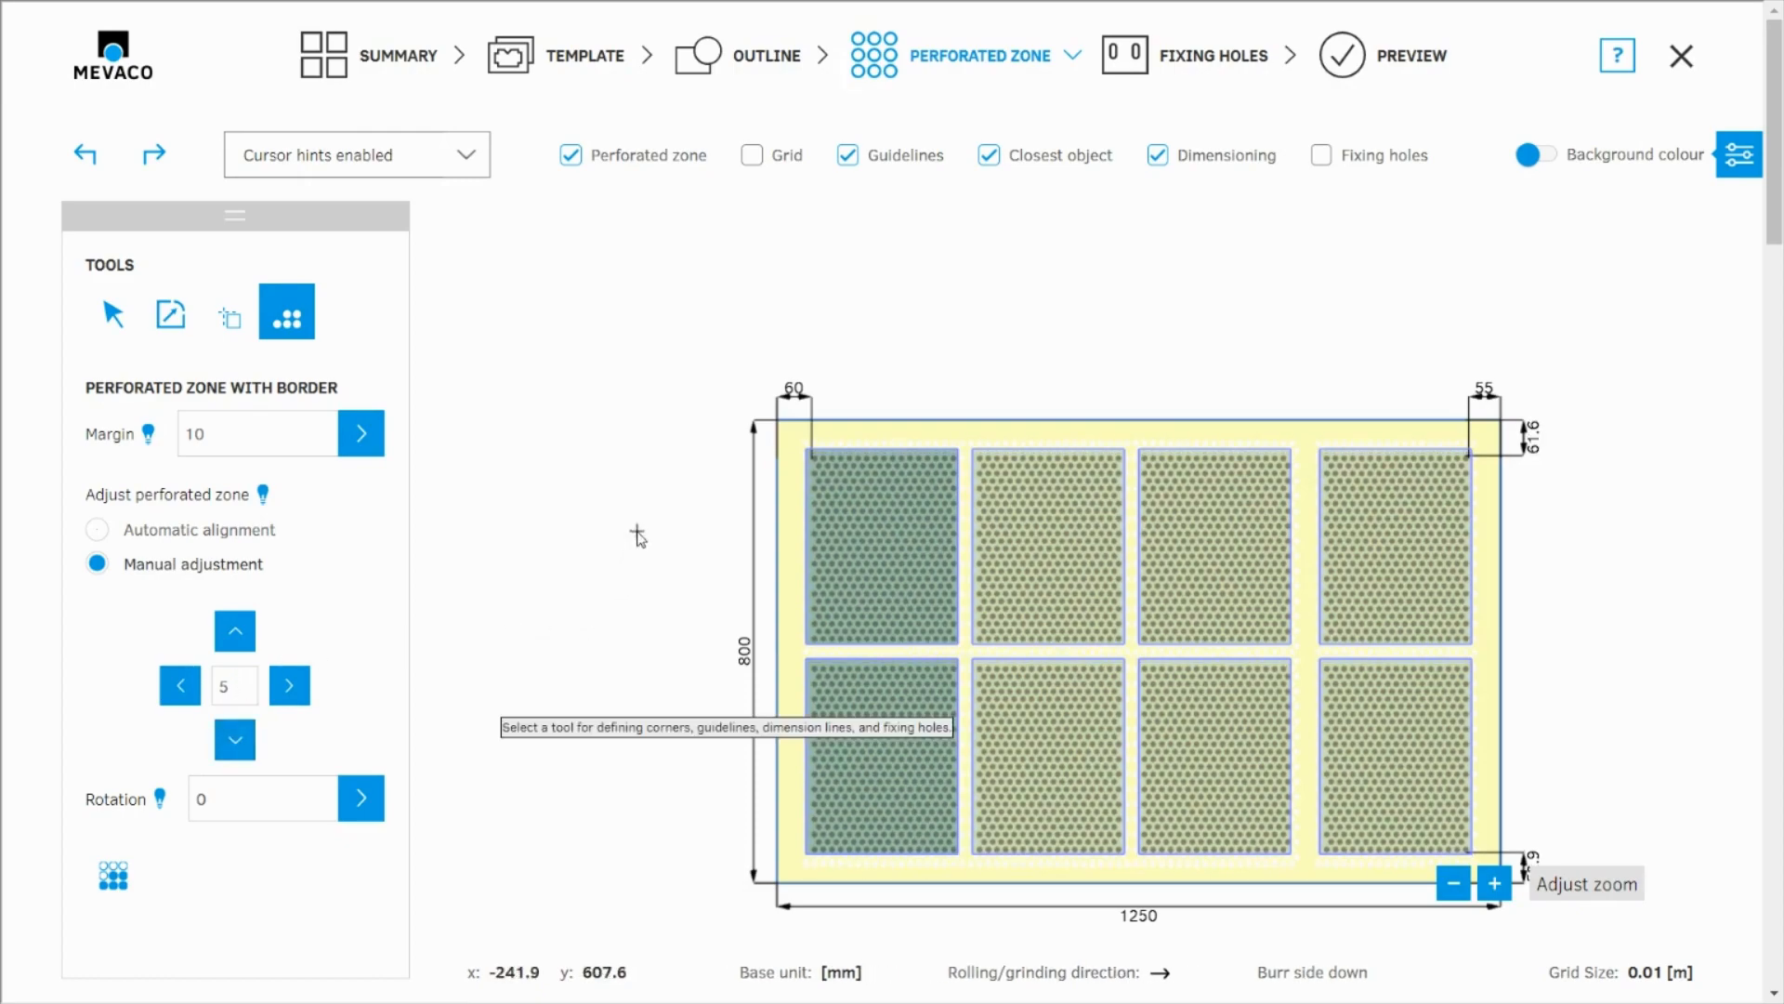
{"action": "left_click", "coordinate": [238, 633]}
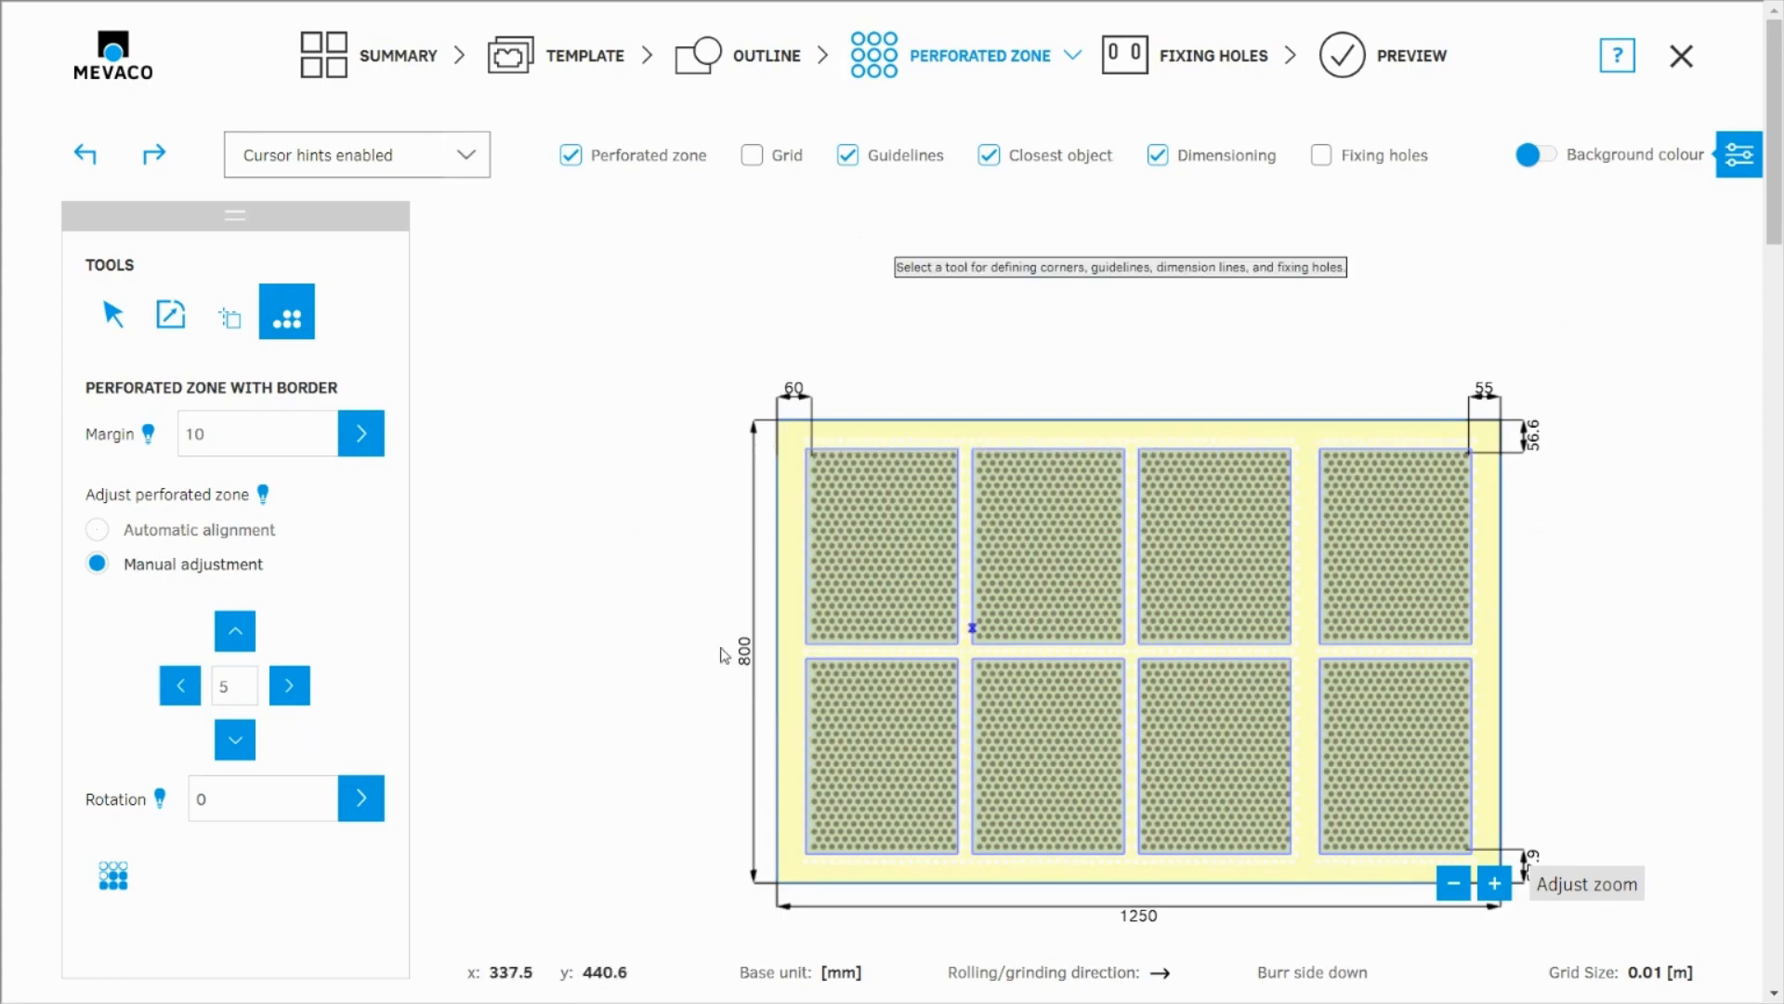
Step: Show the parameters again and change the hole shape to slotted holes with the LR Z perforation
{"action": "left_click", "coordinate": [1741, 157]}
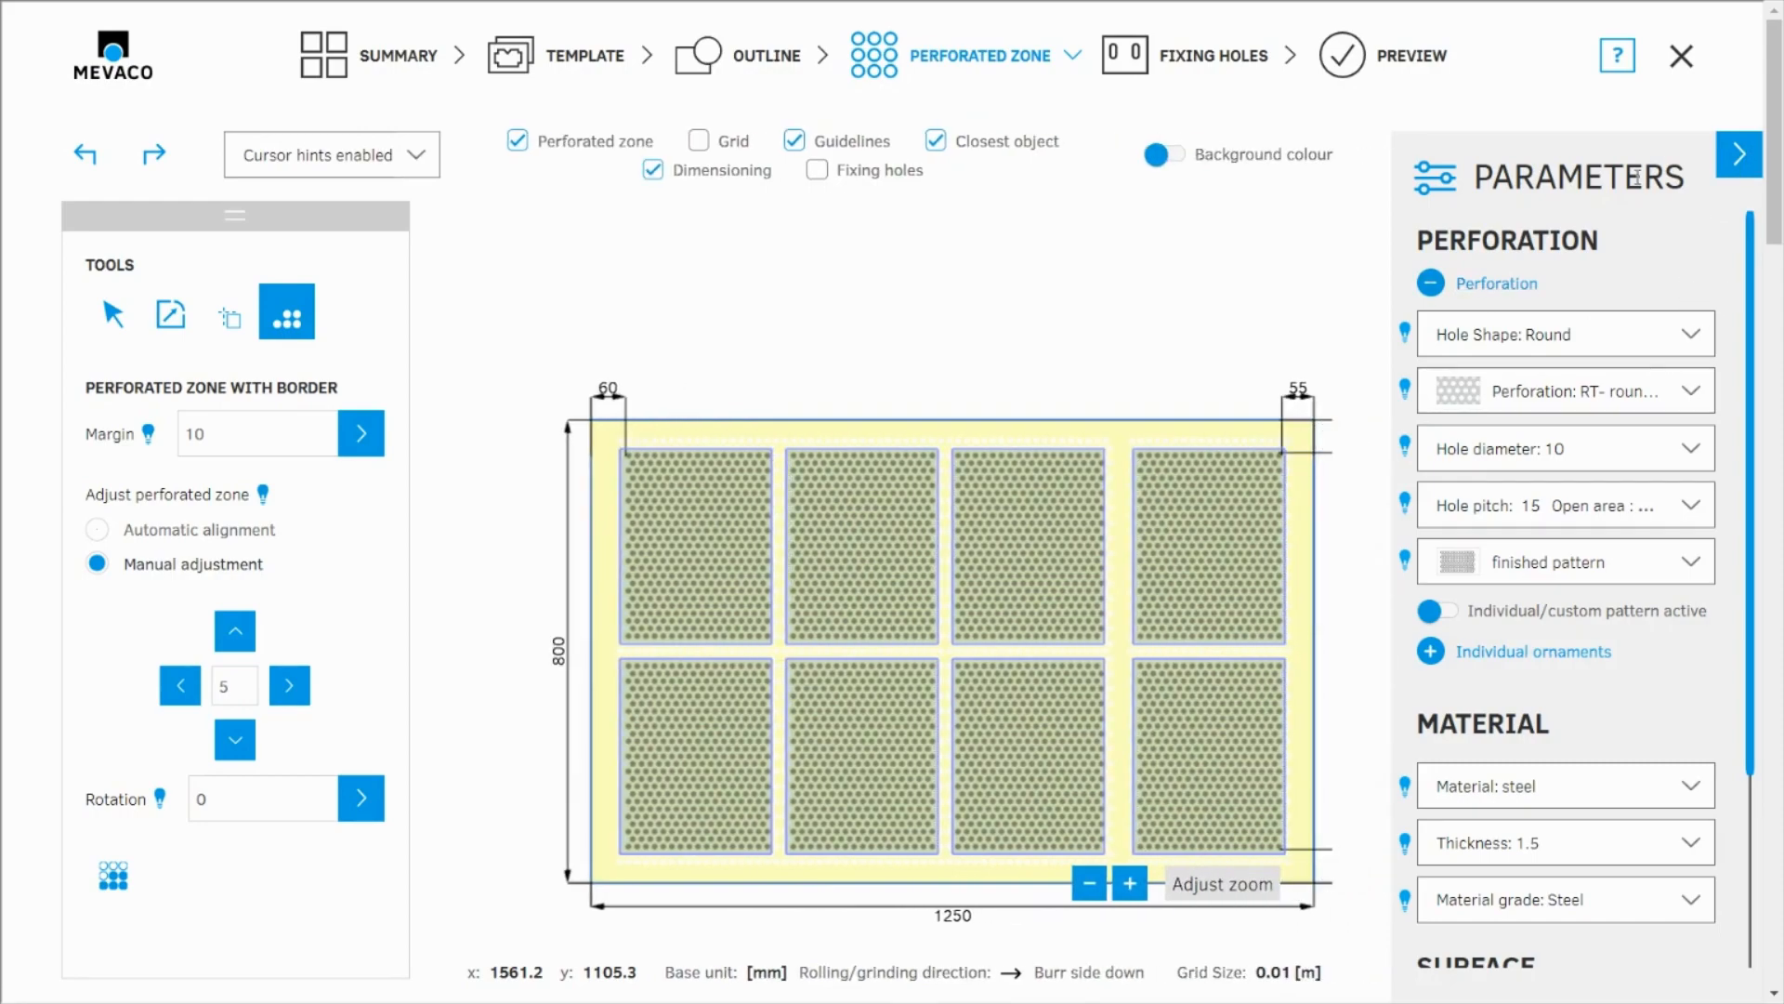
{"action": "left_click", "coordinate": [1661, 394]}
{"action": "left_click", "coordinate": [1666, 347]}
{"action": "left_click", "coordinate": [1464, 467]}
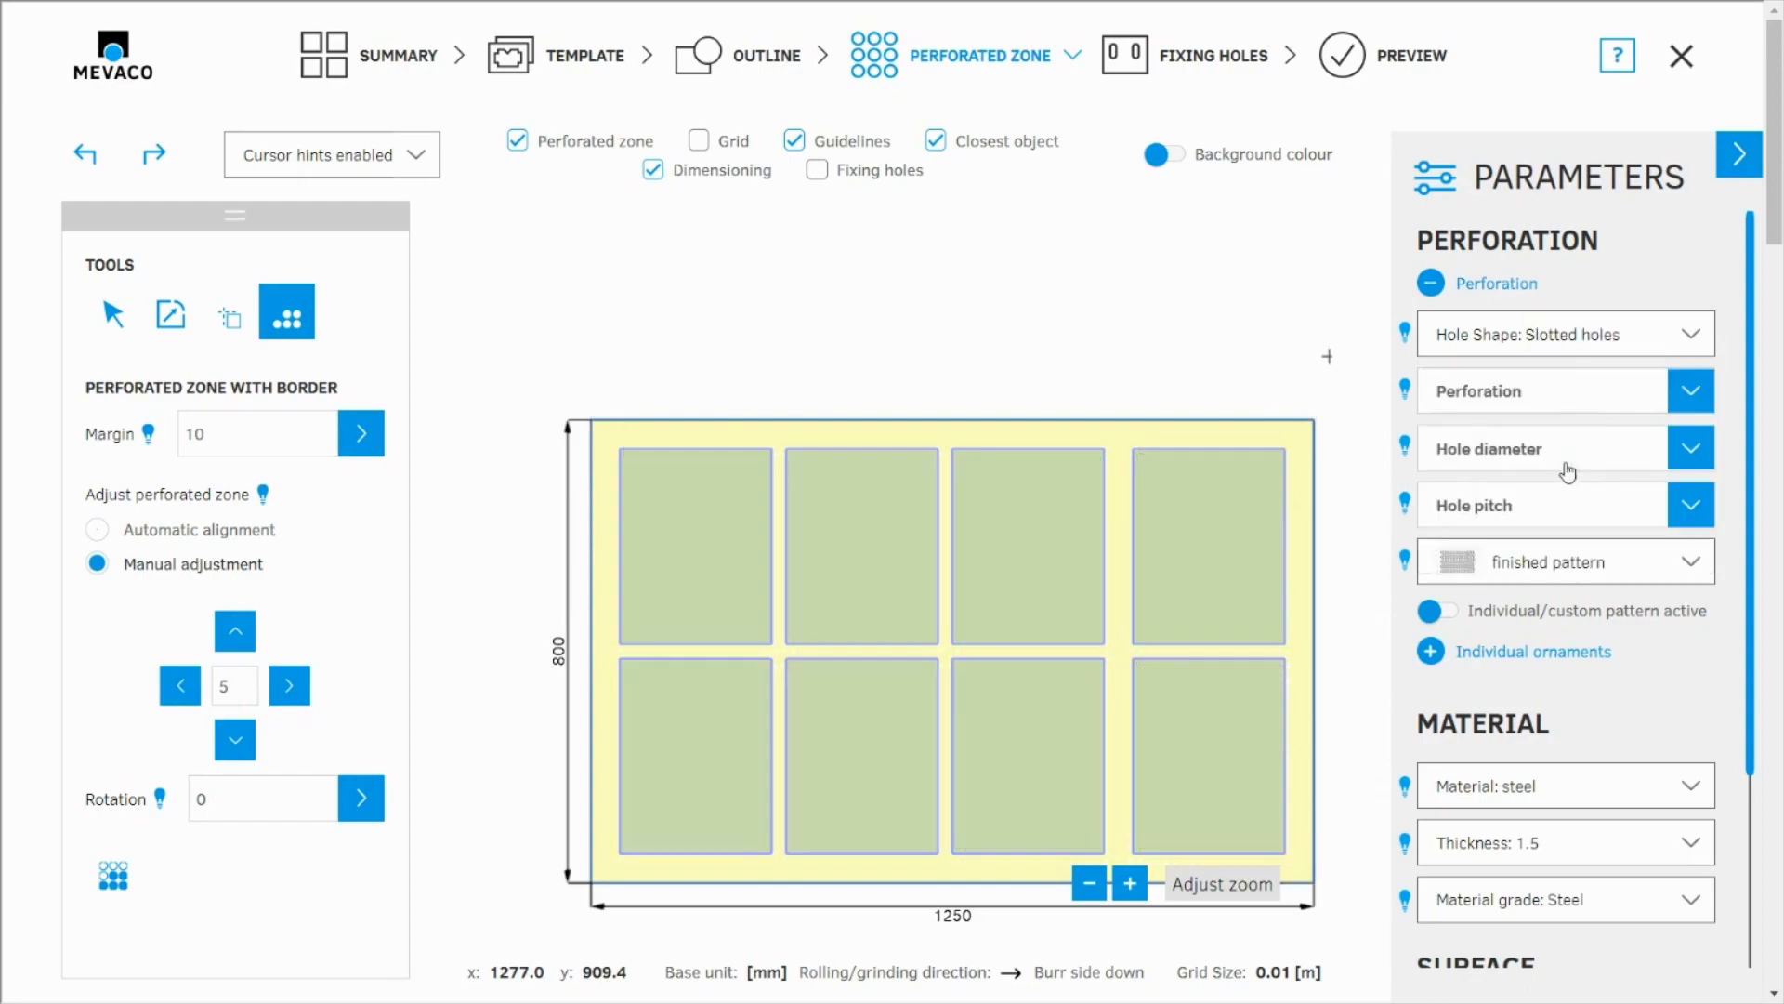
{"action": "left_click", "coordinate": [1593, 391]}
{"action": "left_click", "coordinate": [1570, 453]}
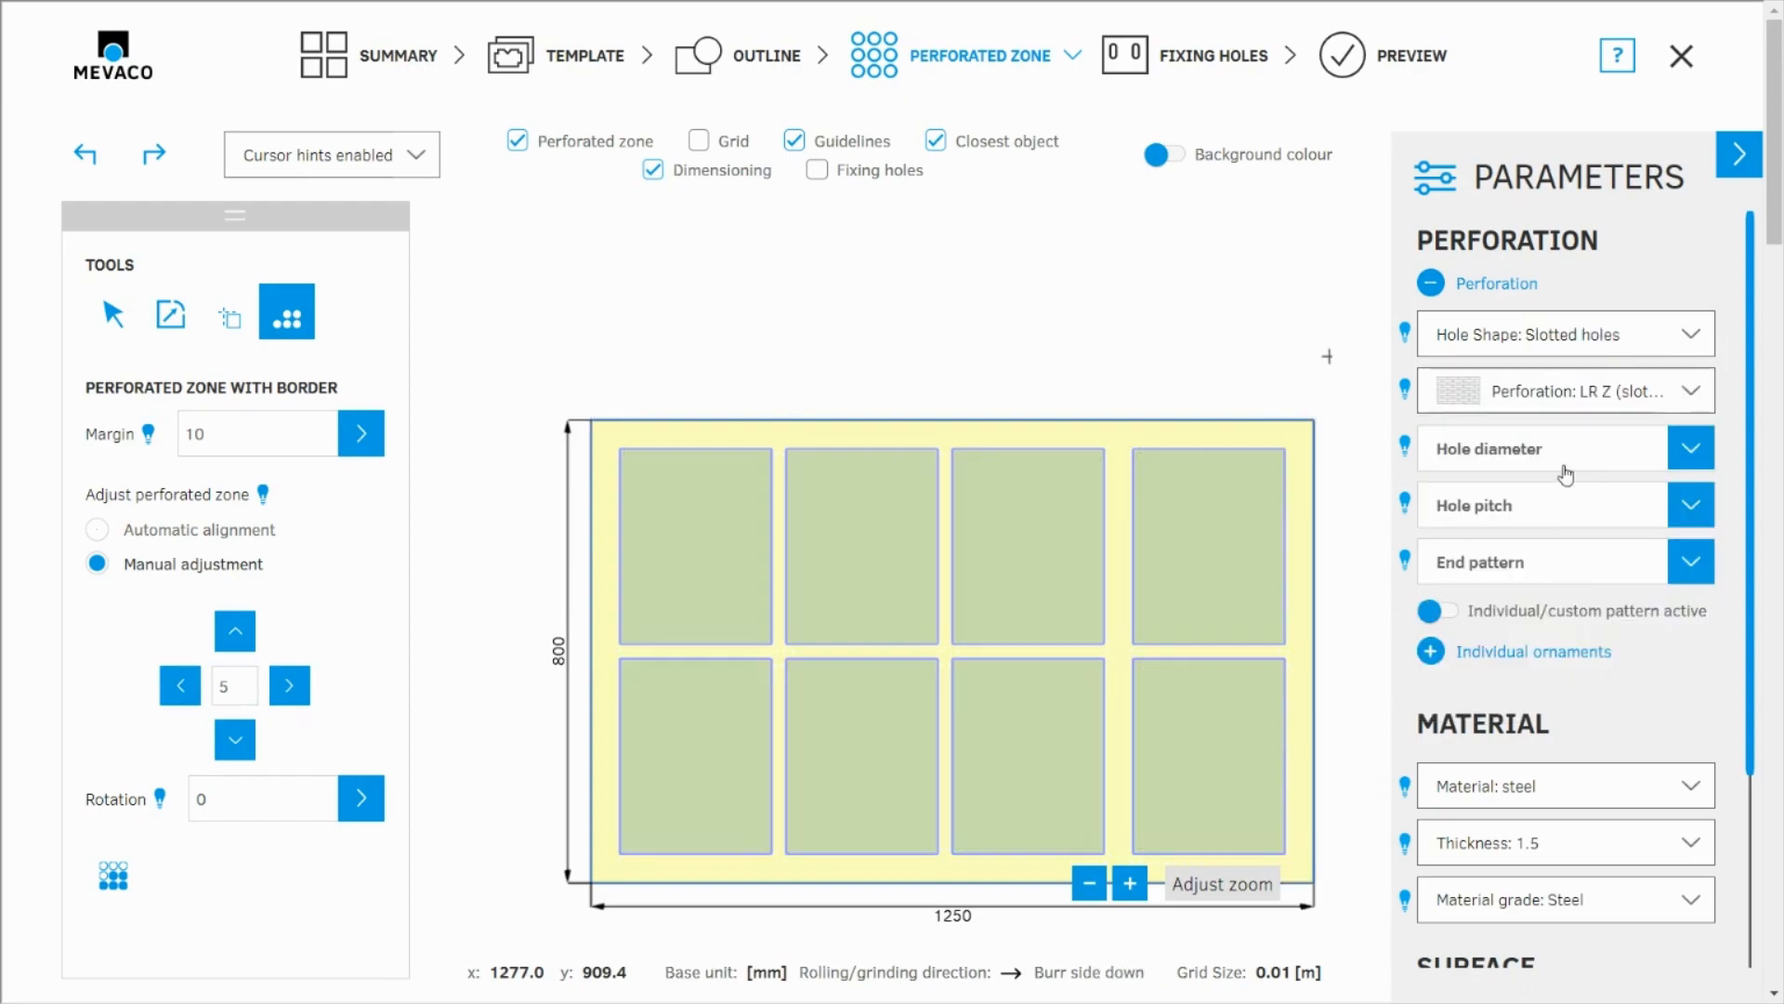
Step: Set the slotted holes' size to 5 x 20 and their hole pitch to 9 x 24
{"action": "left_click", "coordinate": [1565, 453]}
{"action": "scroll", "coordinate": [1530, 655], "scroll_direction": "down", "scroll_amount": 1}
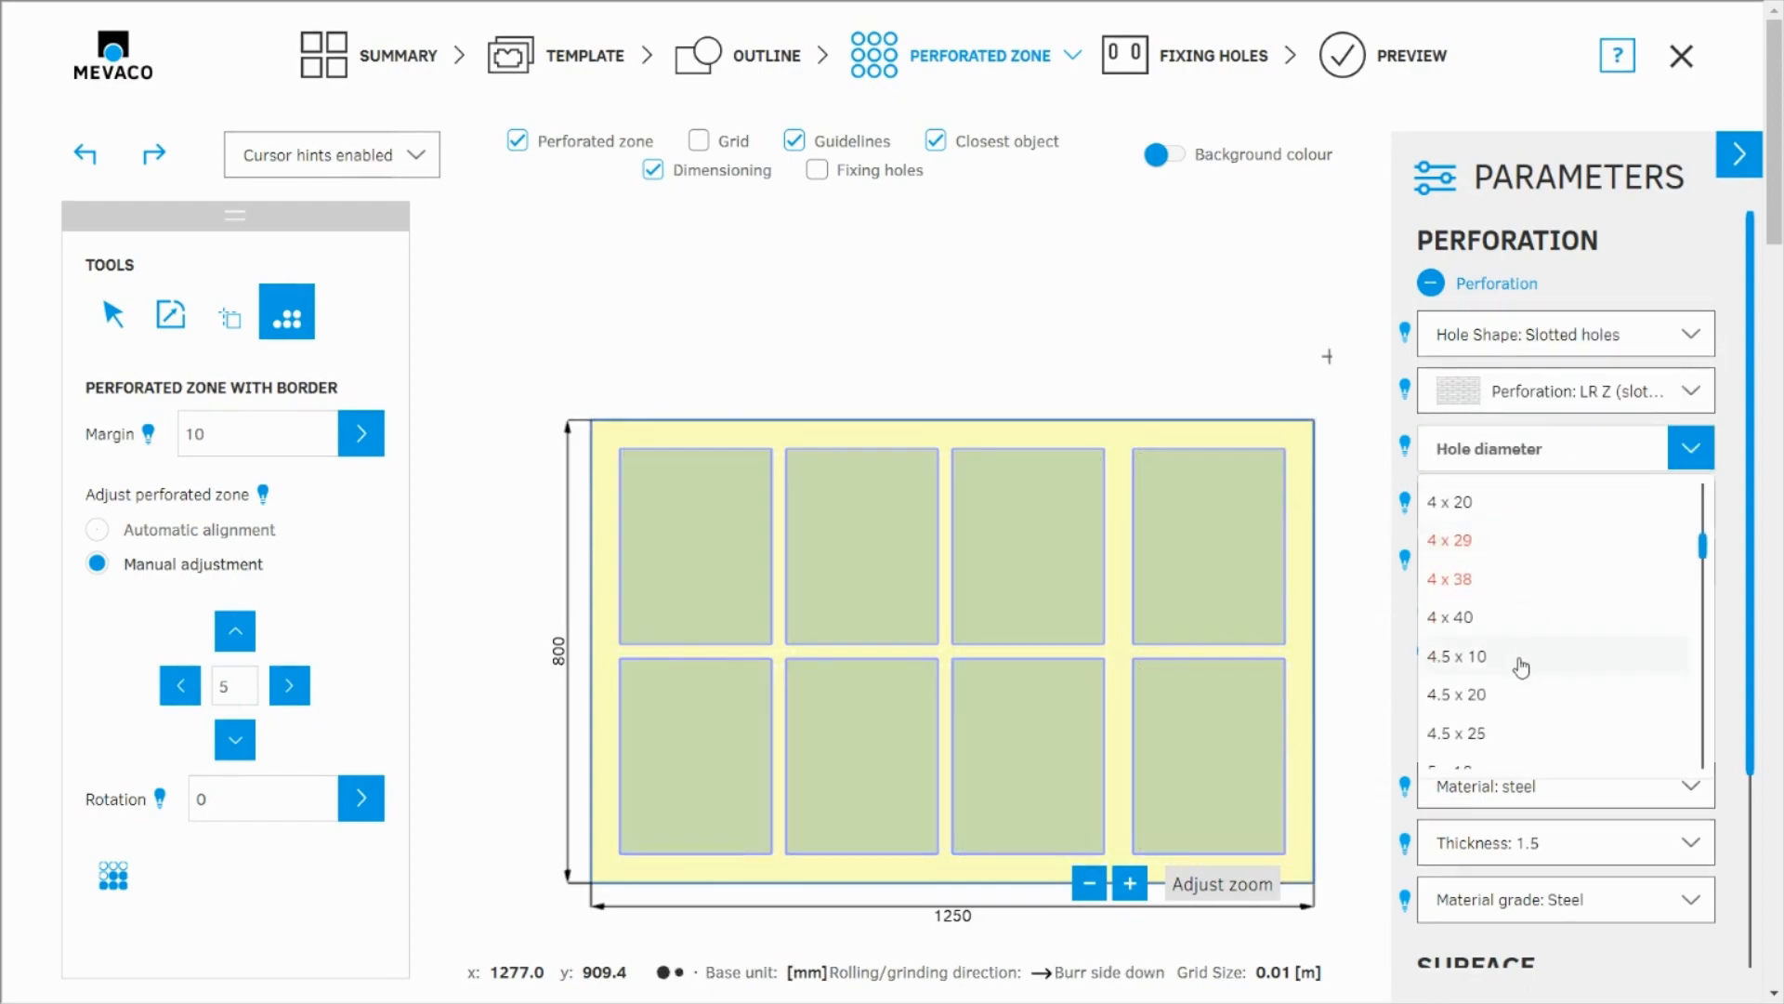
{"action": "scroll", "coordinate": [1485, 729], "scroll_direction": "down", "scroll_amount": 1}
{"action": "scroll", "coordinate": [1464, 725], "scroll_direction": "down", "scroll_amount": 1}
{"action": "left_click", "coordinate": [1468, 728]}
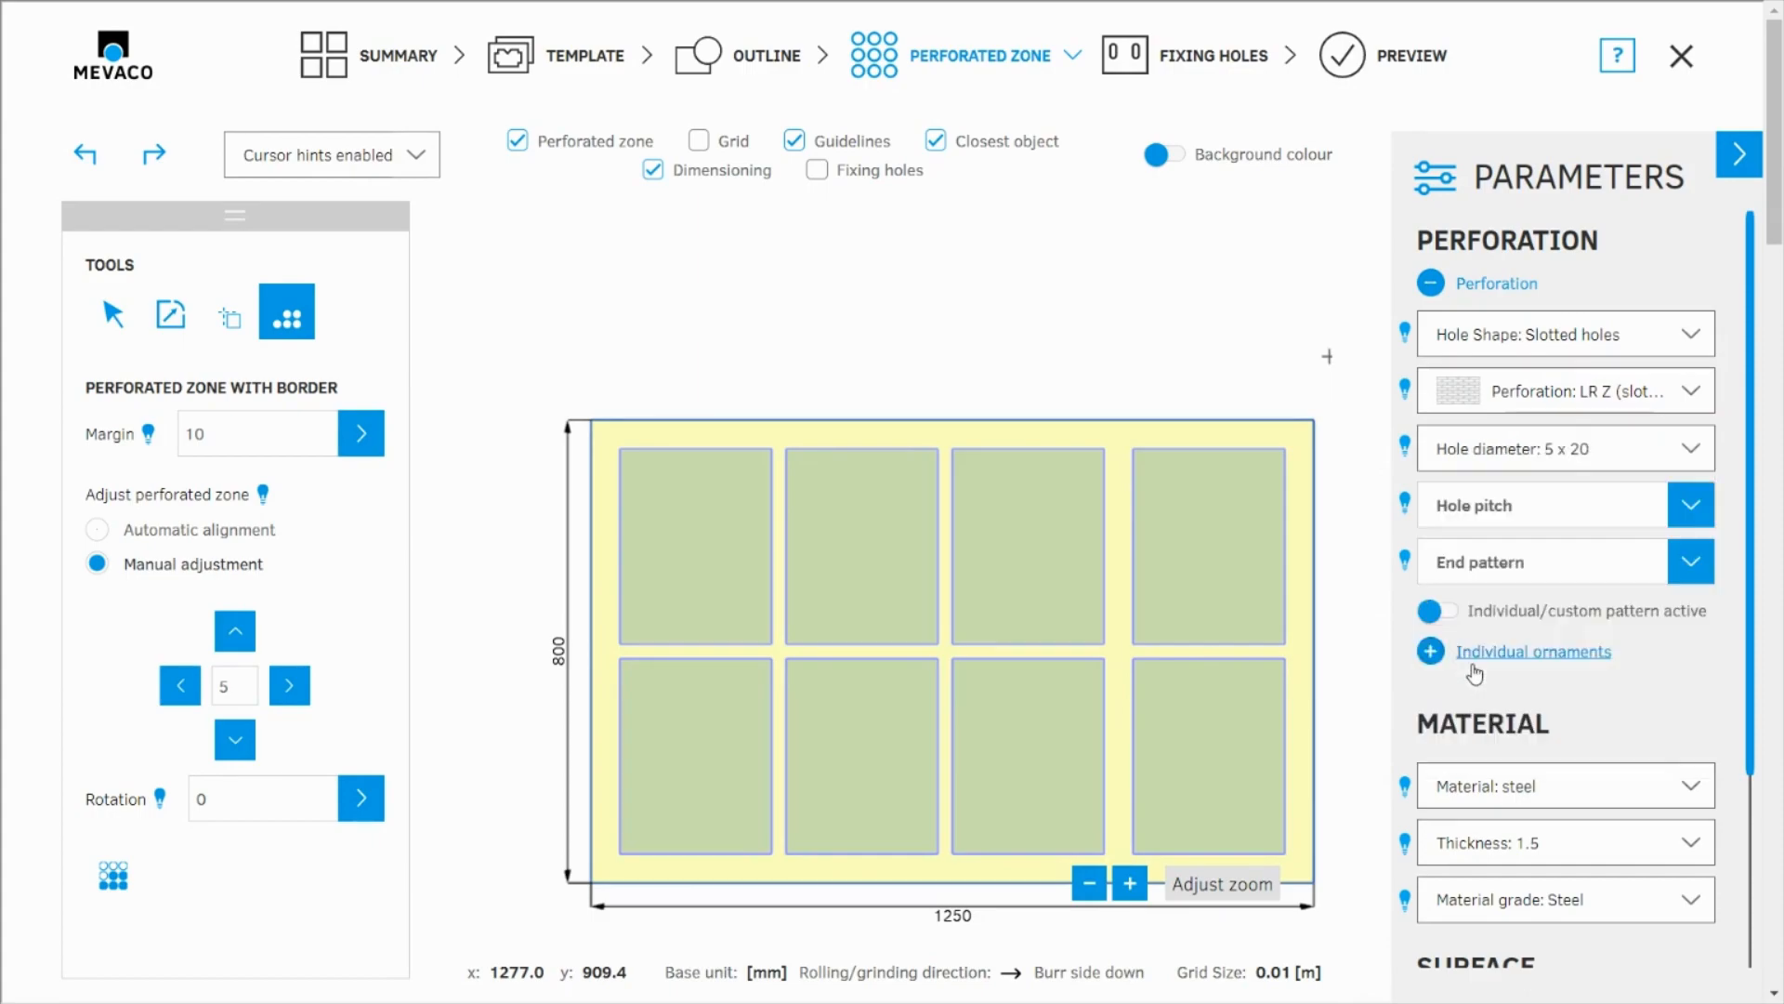
{"action": "left_click", "coordinate": [1485, 506]}
{"action": "left_click", "coordinate": [1482, 563]}
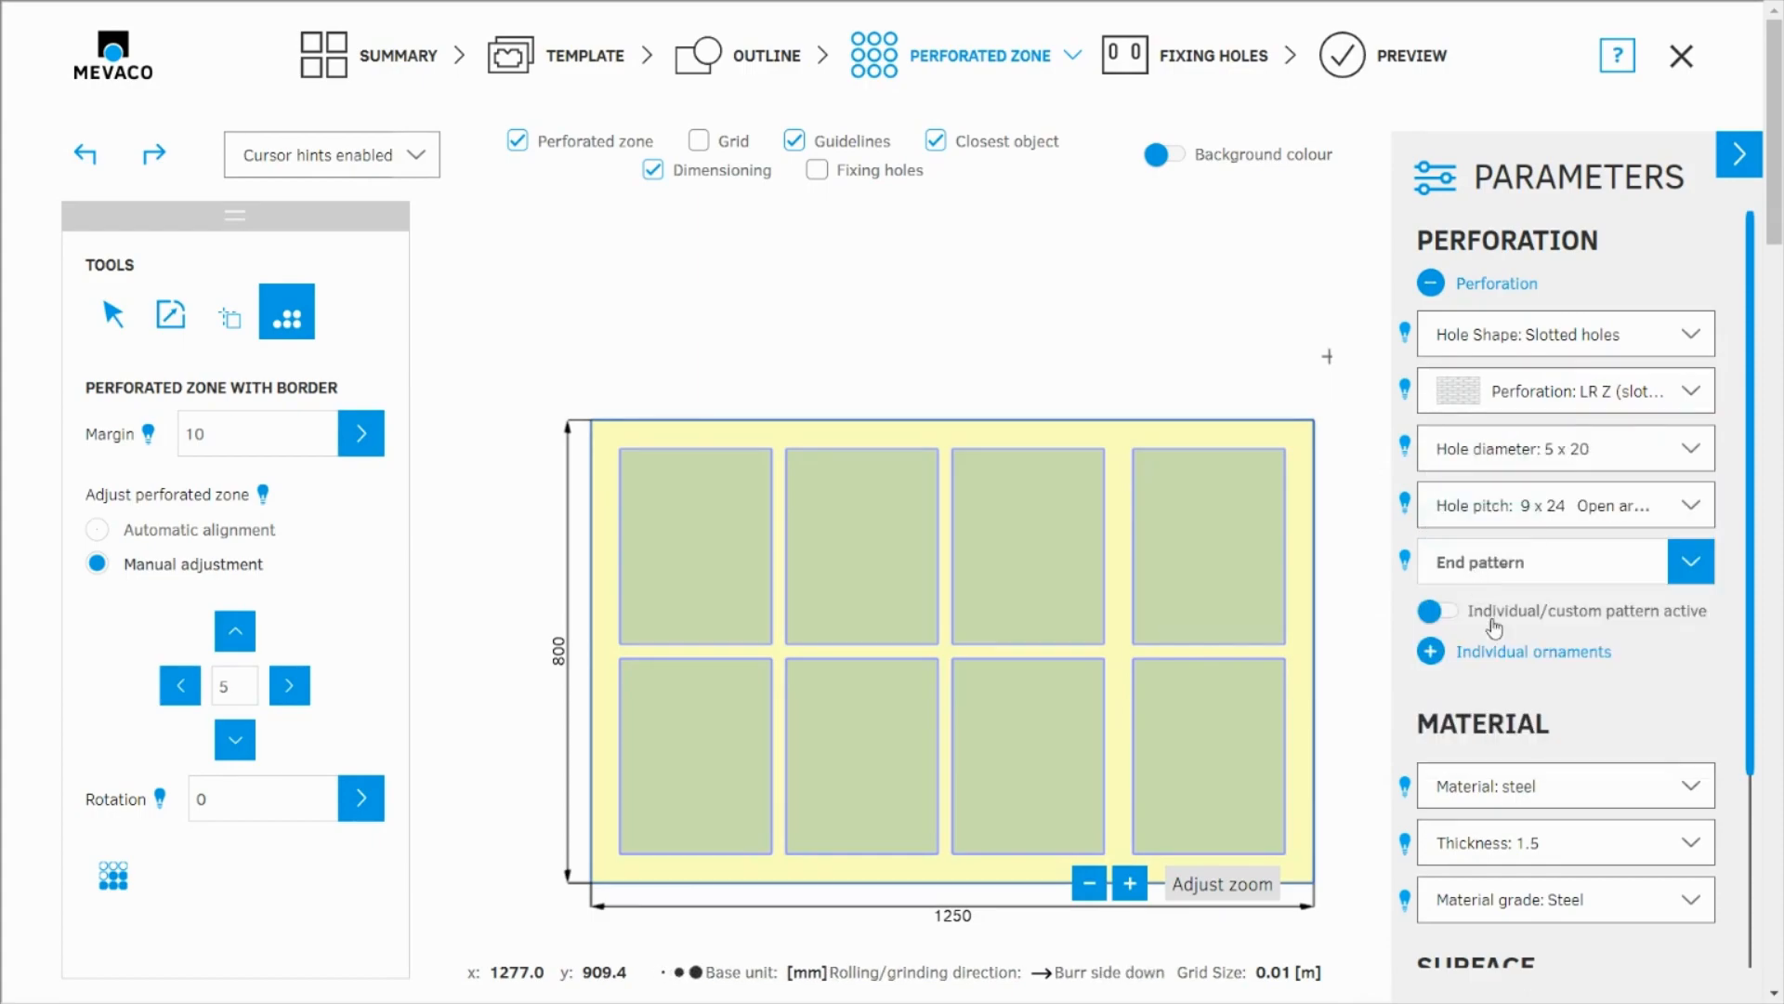
{"action": "left_click", "coordinate": [1493, 791]}
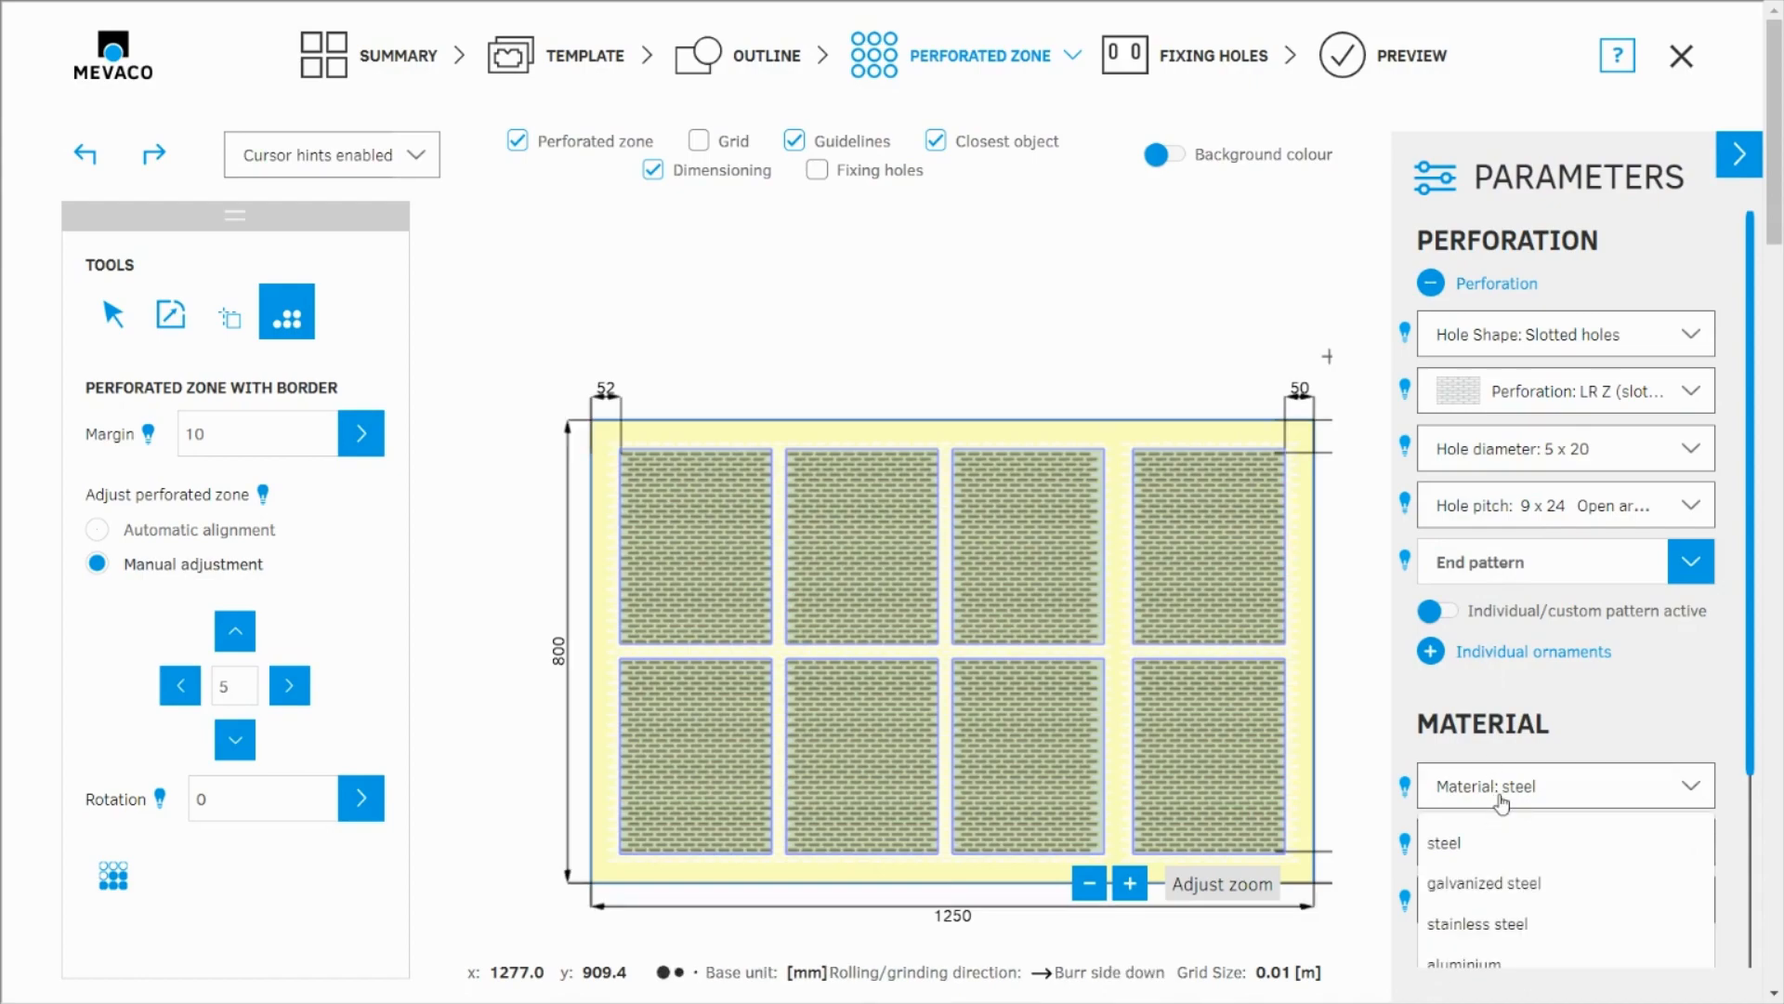
{"action": "left_click", "coordinate": [1505, 792]}
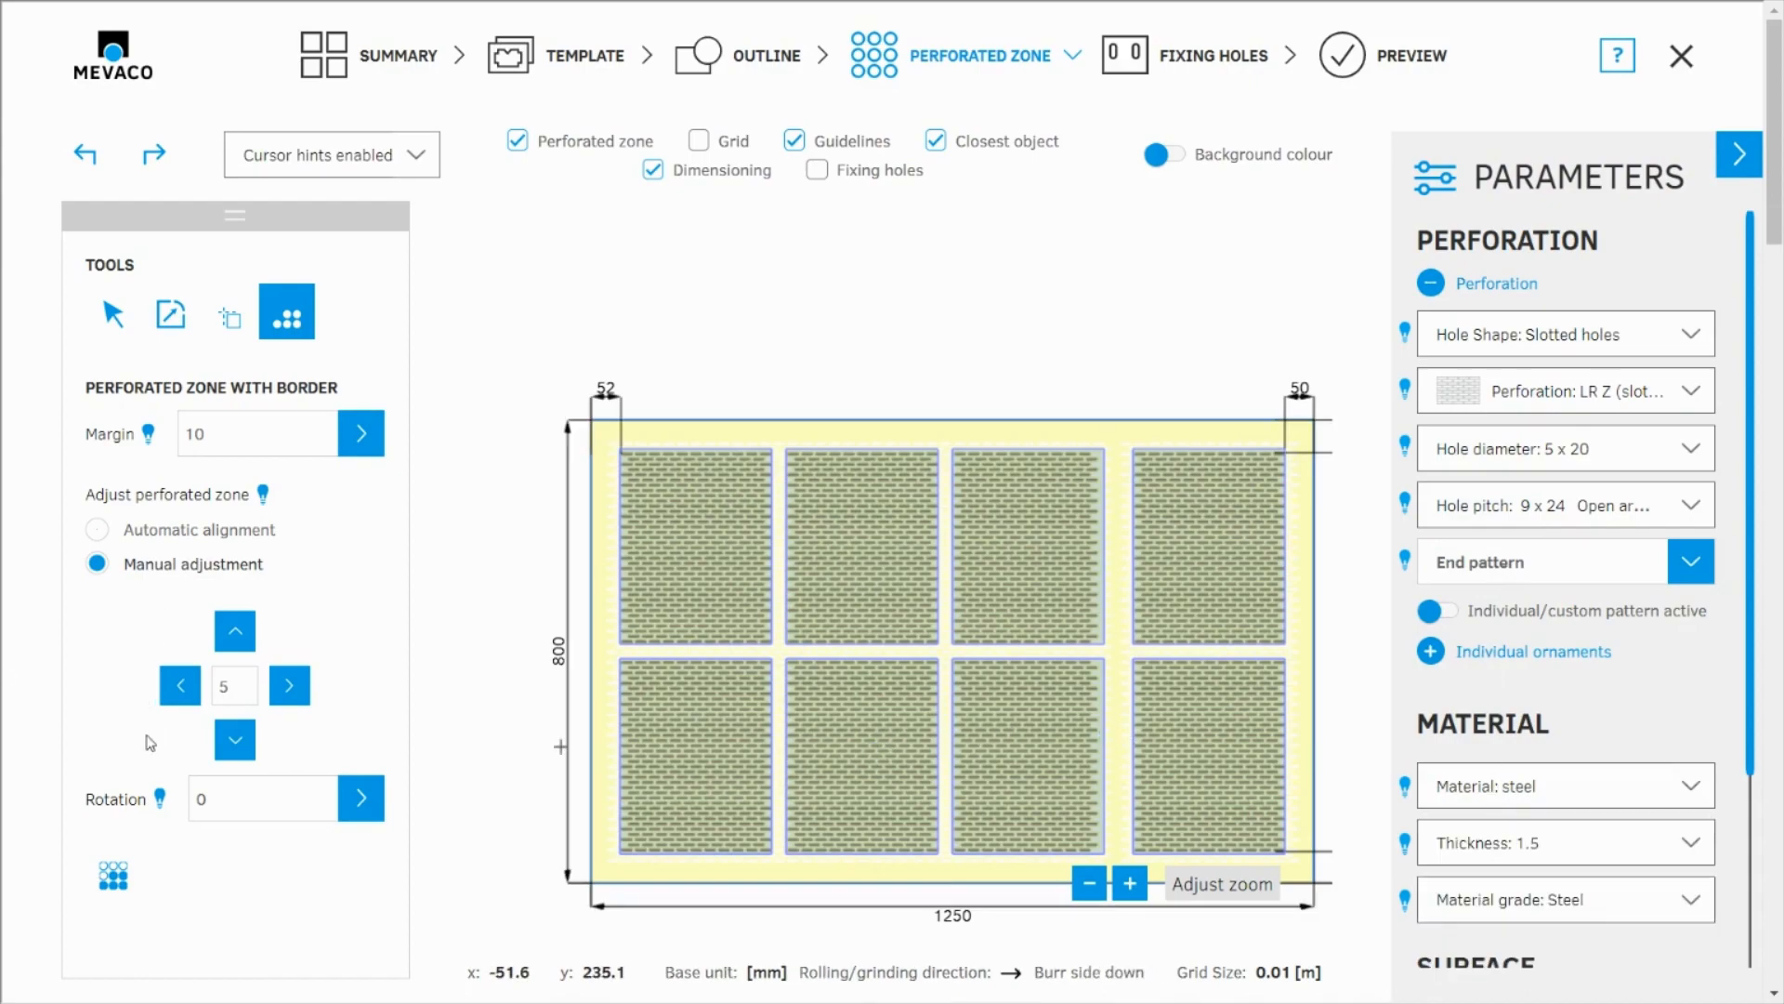
Step: Rotate the hole pattern in the upper-left zone by 45 degrees and inspect it up close in the preview
{"action": "left_click", "coordinate": [643, 606]}
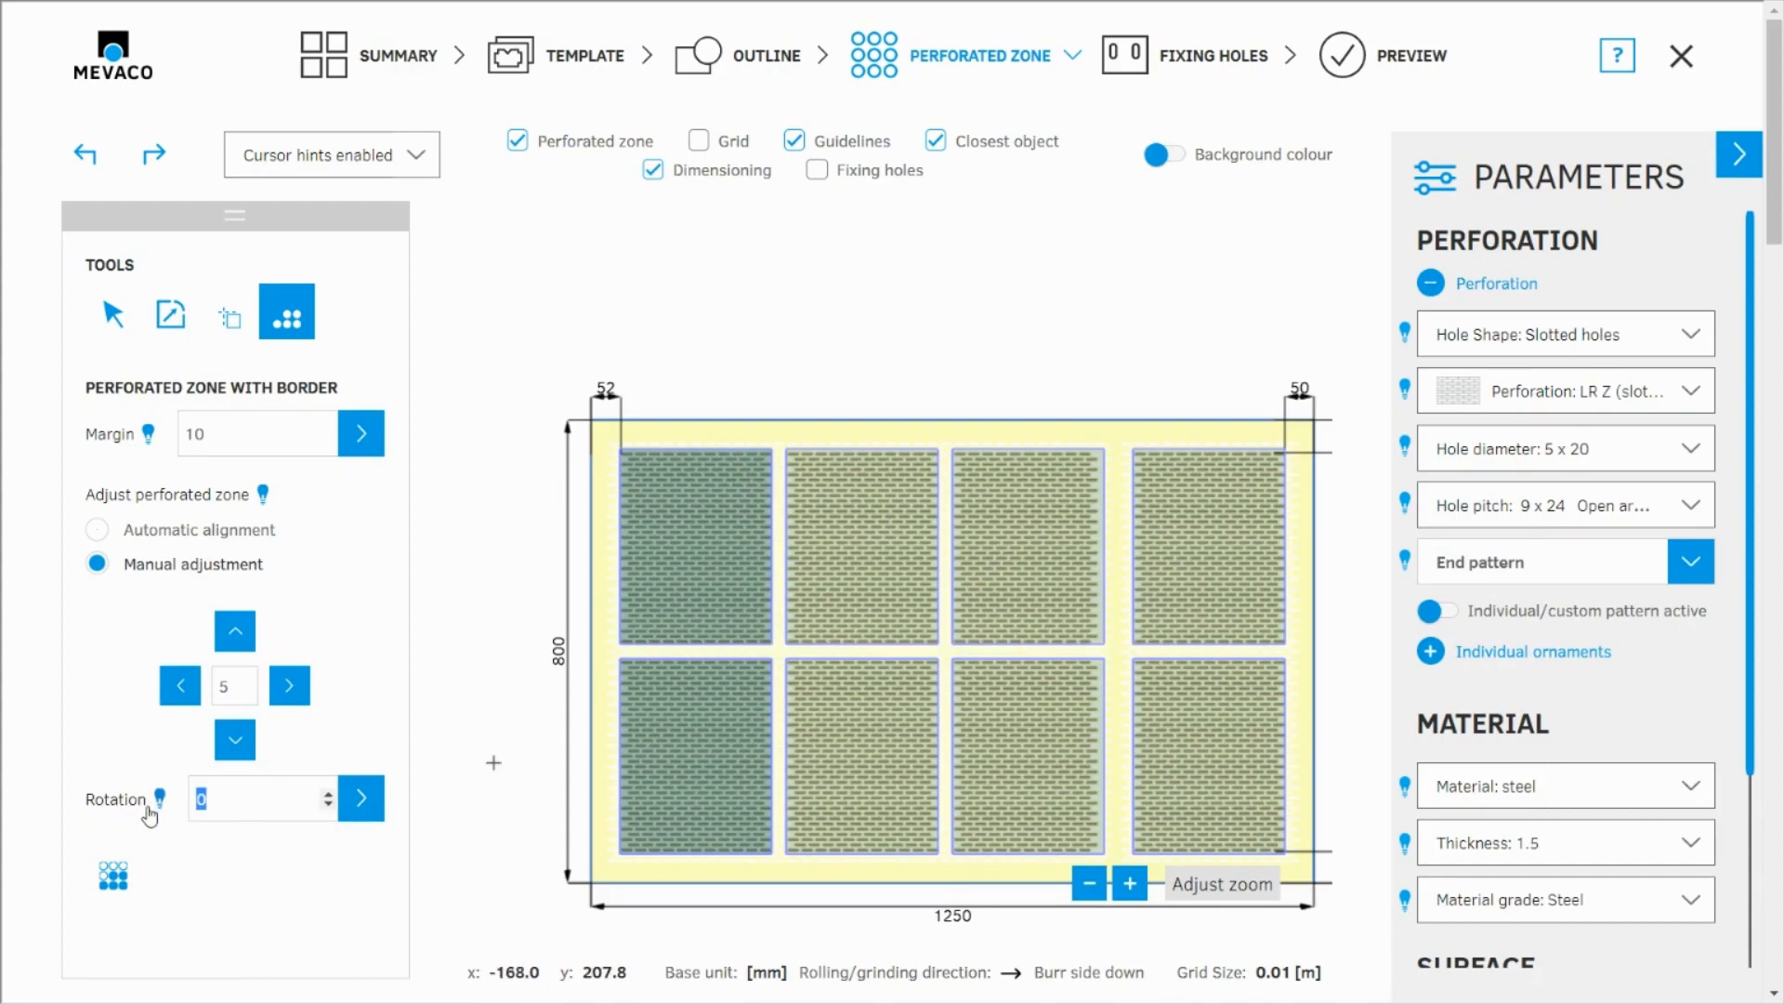
{"action": "left_click", "coordinate": [349, 803]}
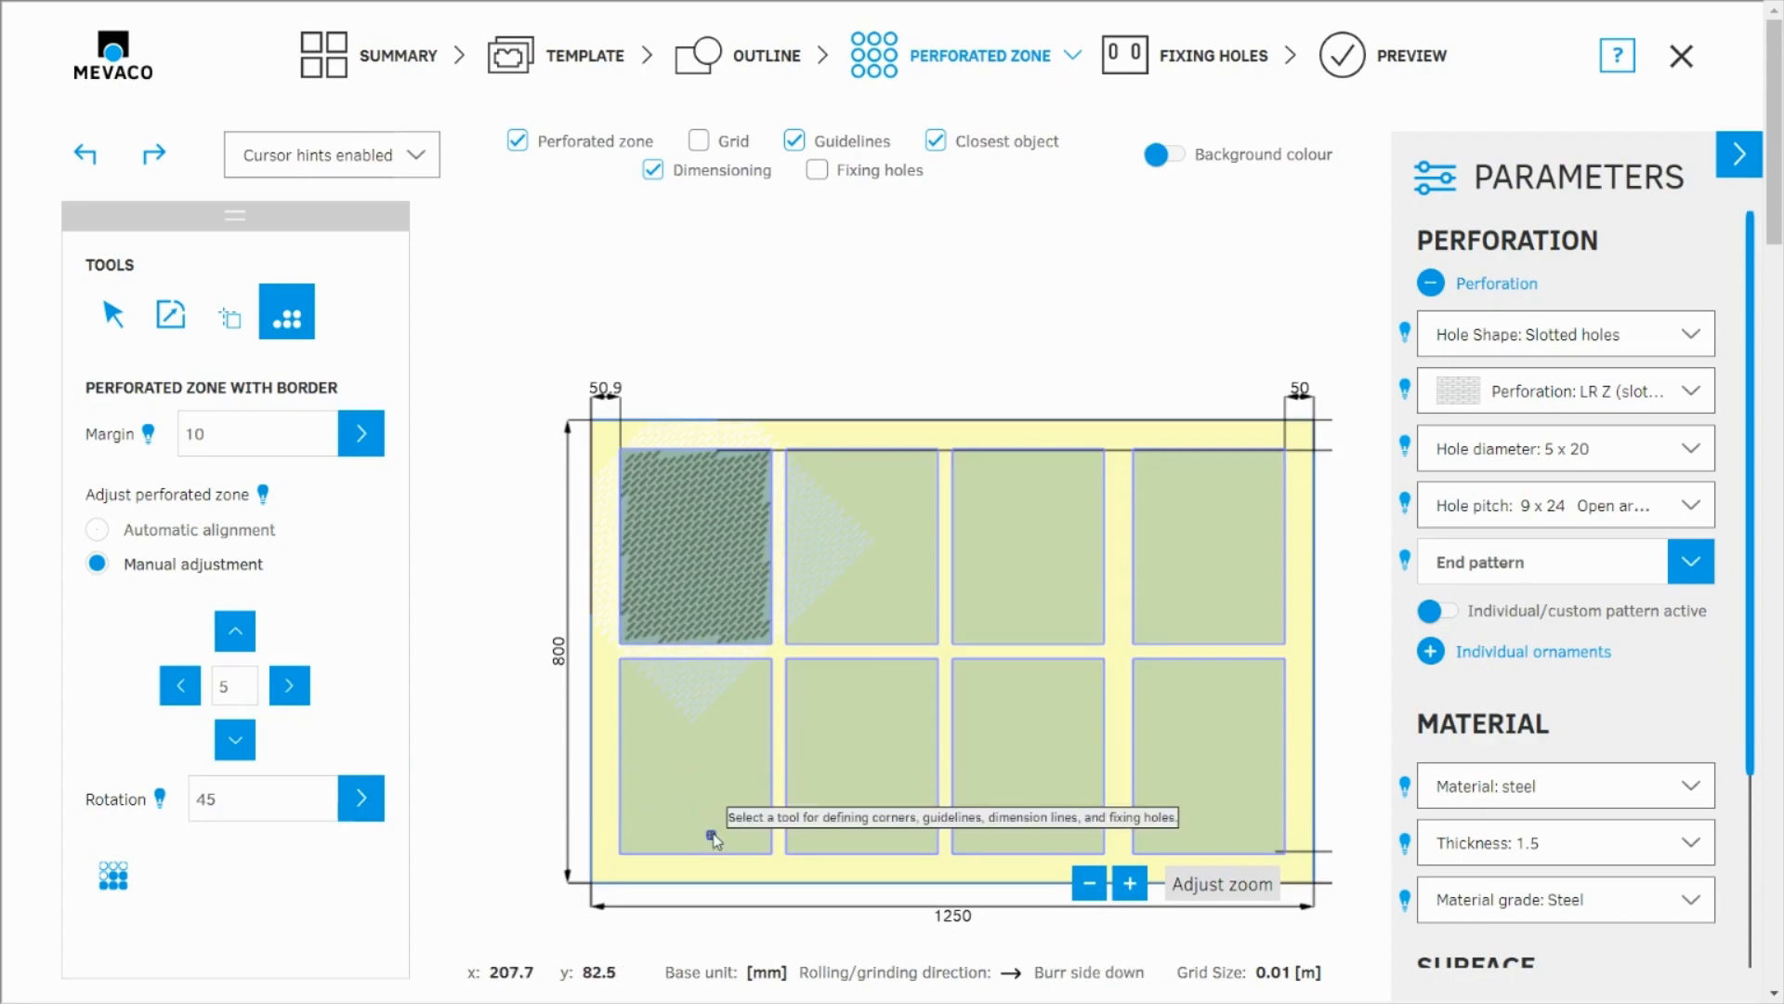
{"action": "left_click", "coordinate": [1384, 82]}
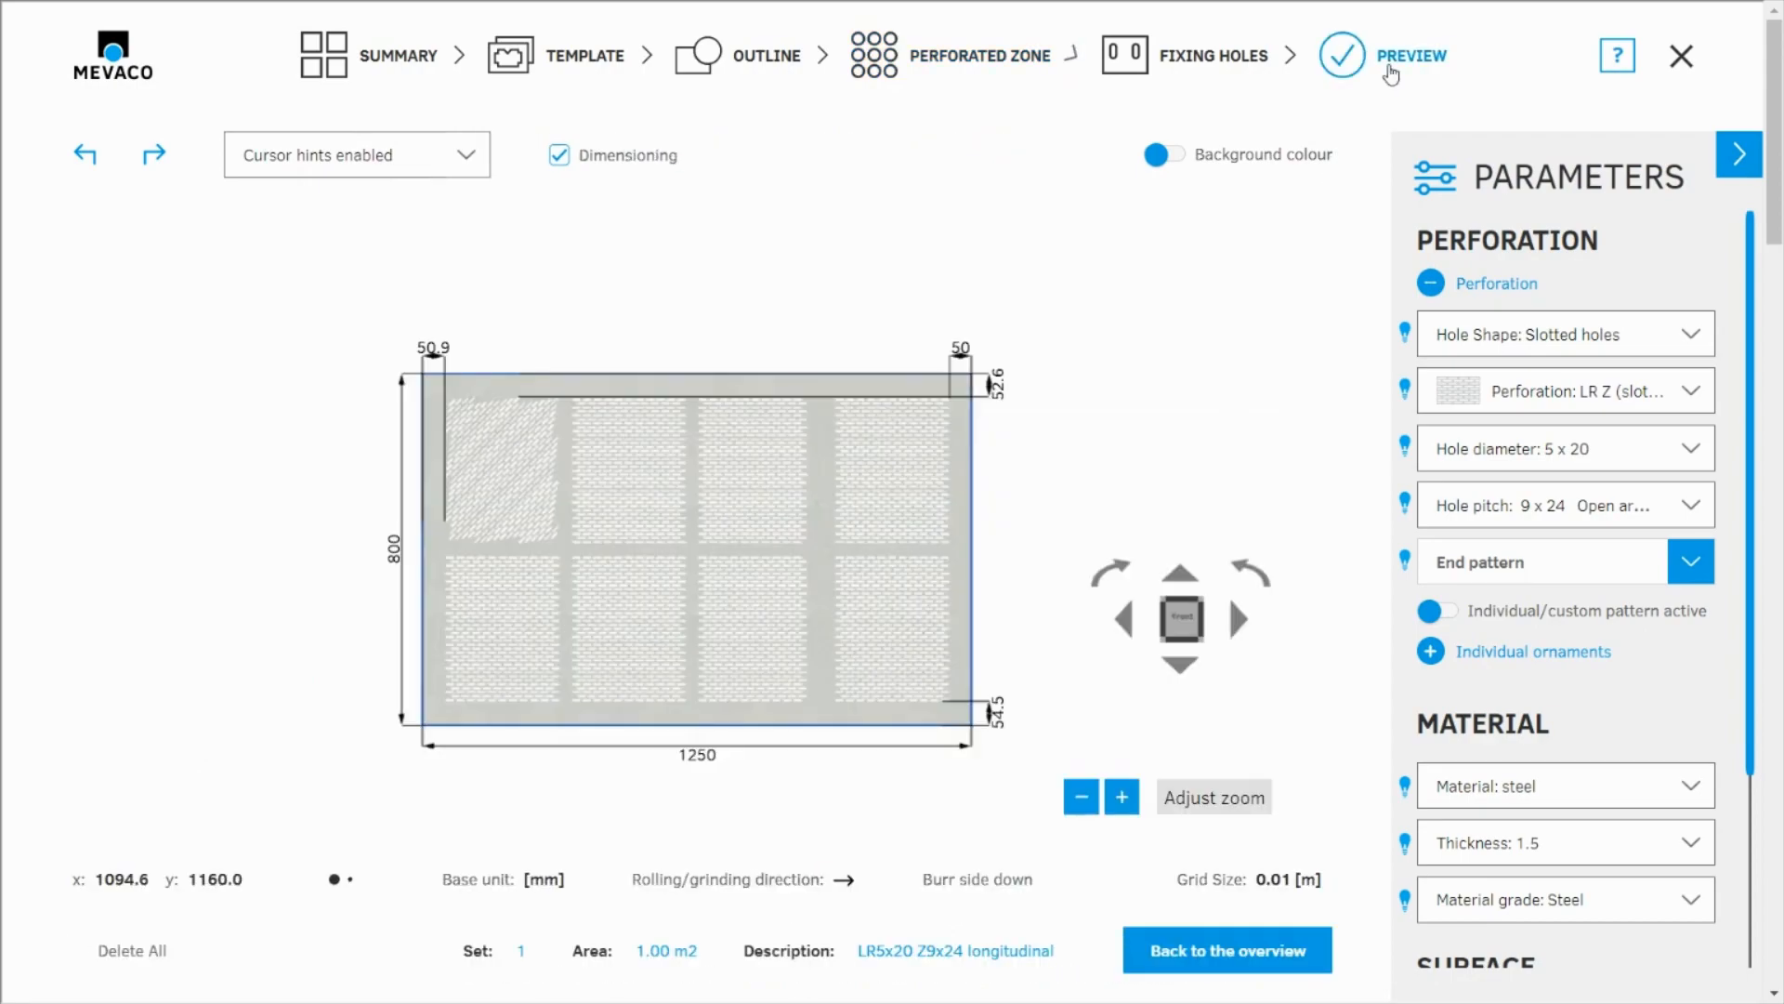
{"action": "scroll", "coordinate": [437, 432], "scroll_direction": "up", "scroll_amount": 4}
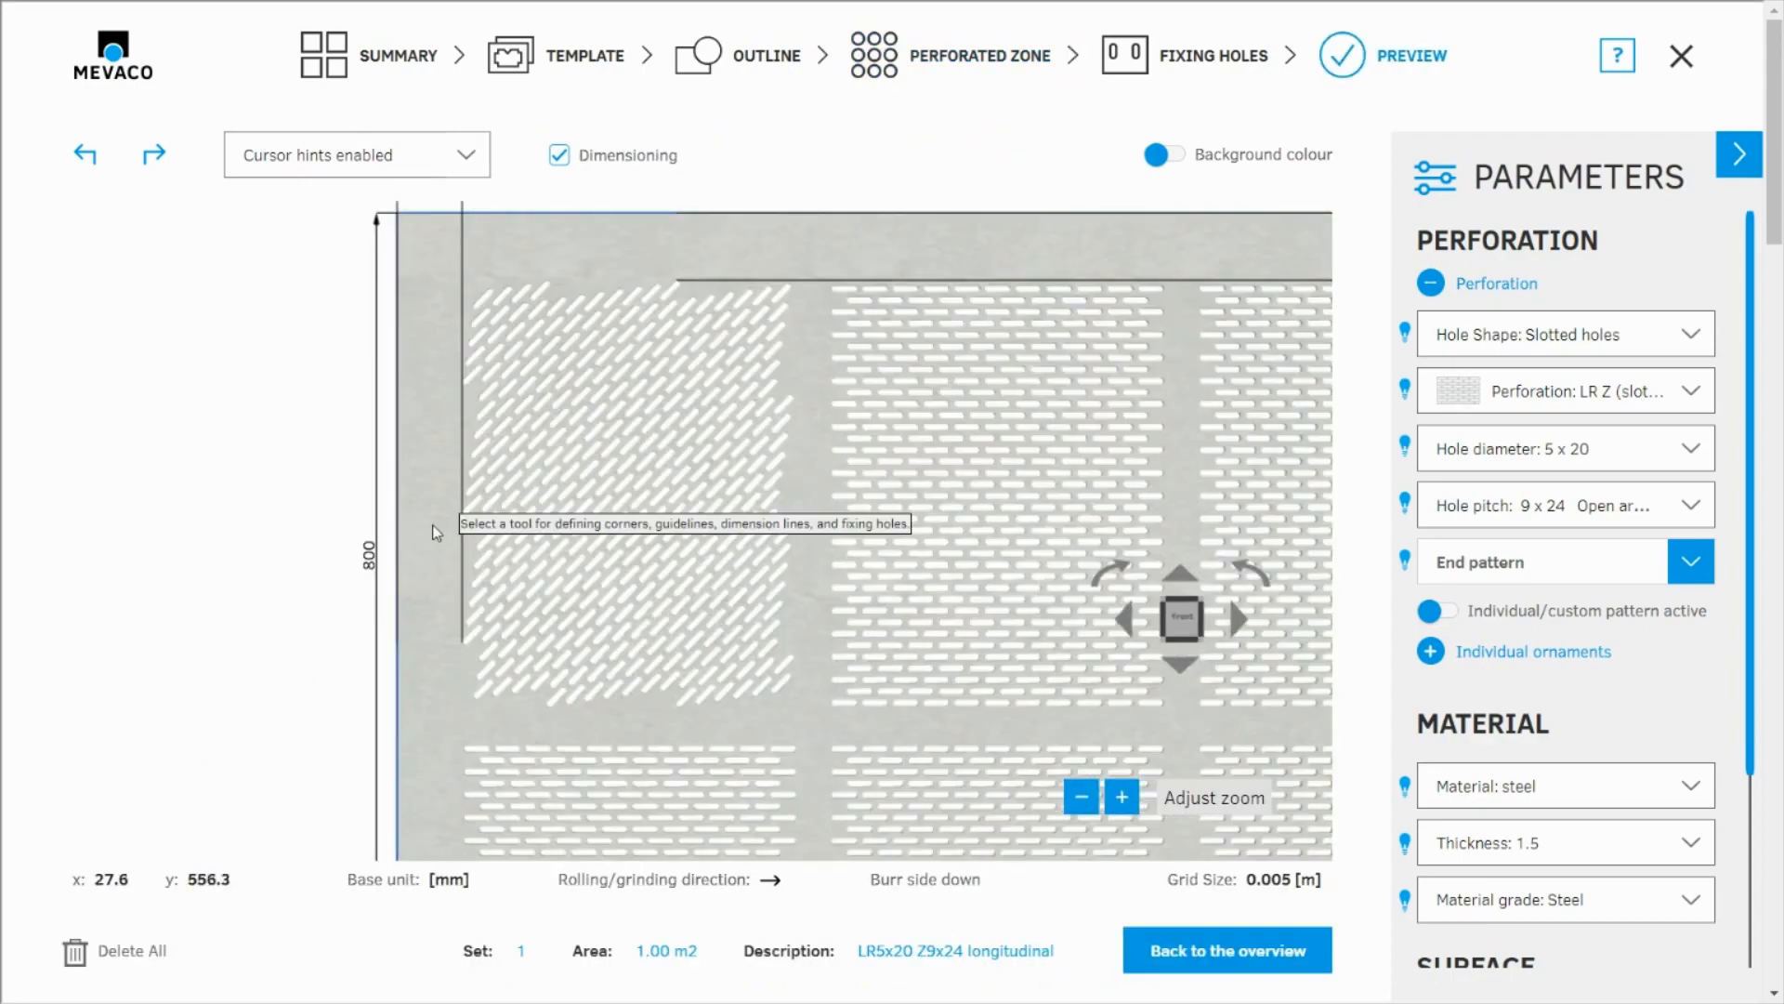
{"action": "scroll", "coordinate": [433, 525], "scroll_direction": "up", "scroll_amount": 2}
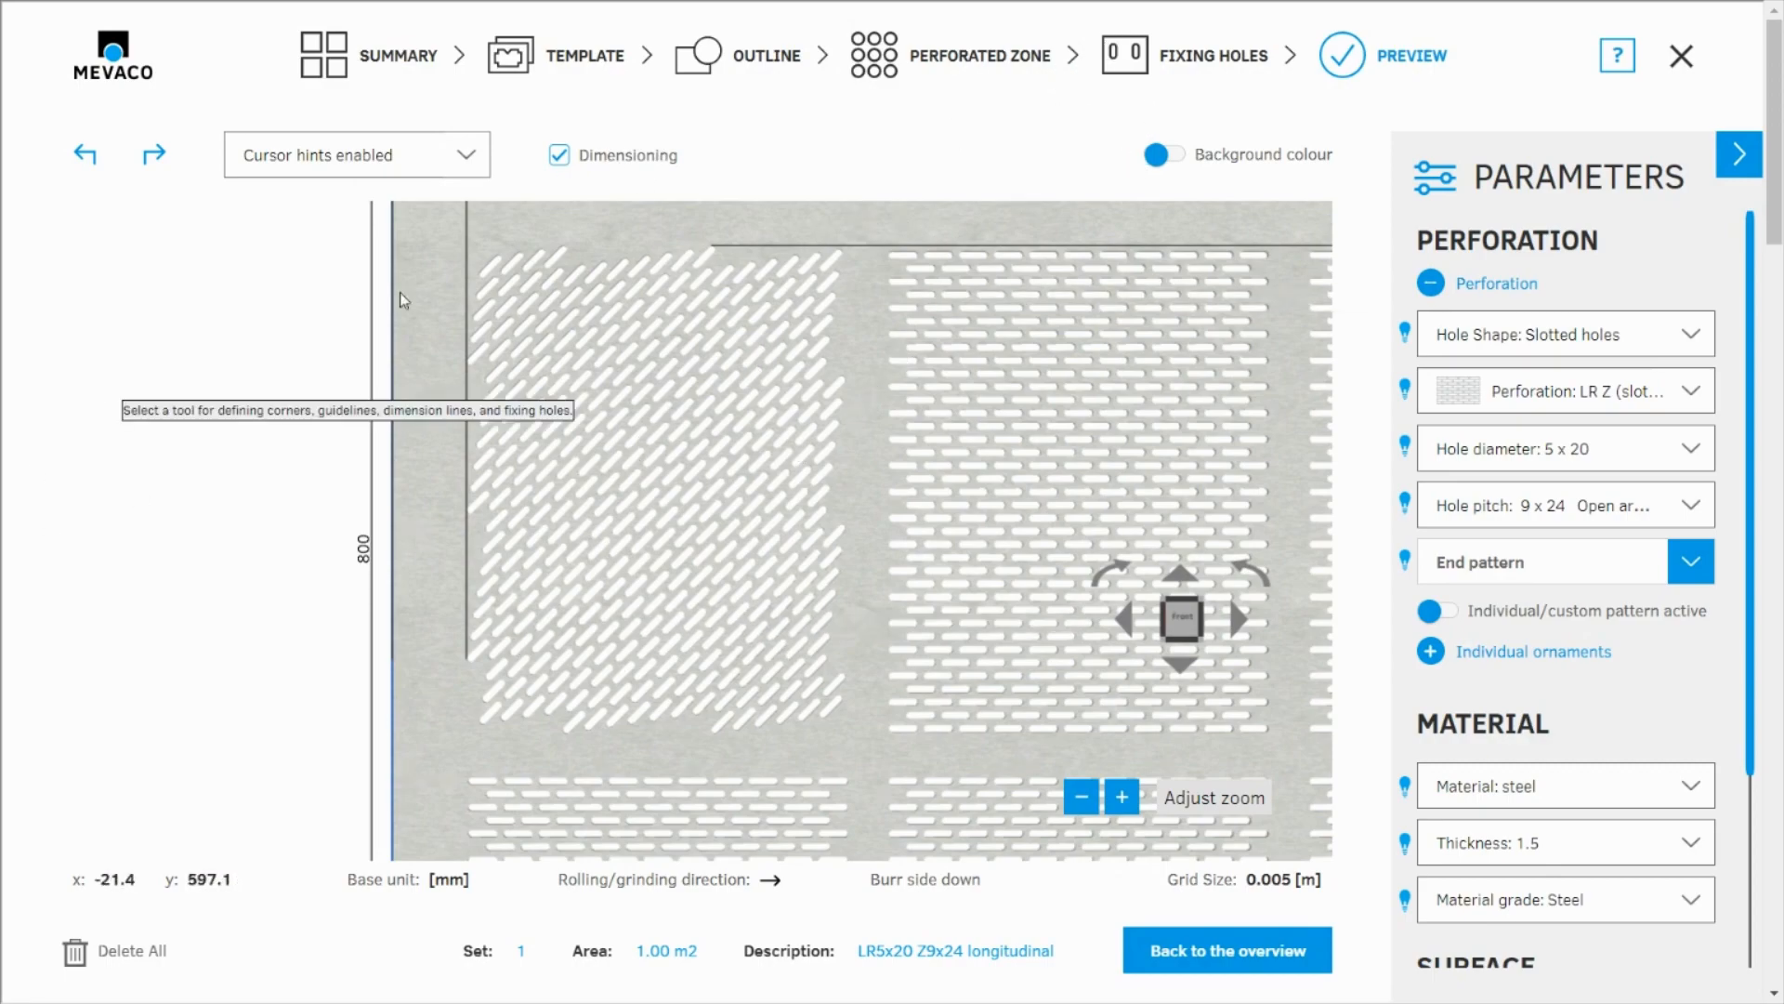
Step: Return to perforated zone editing with the grid hidden and reset the upper-left zone's pattern rotation to 0
{"action": "left_click", "coordinate": [987, 61]}
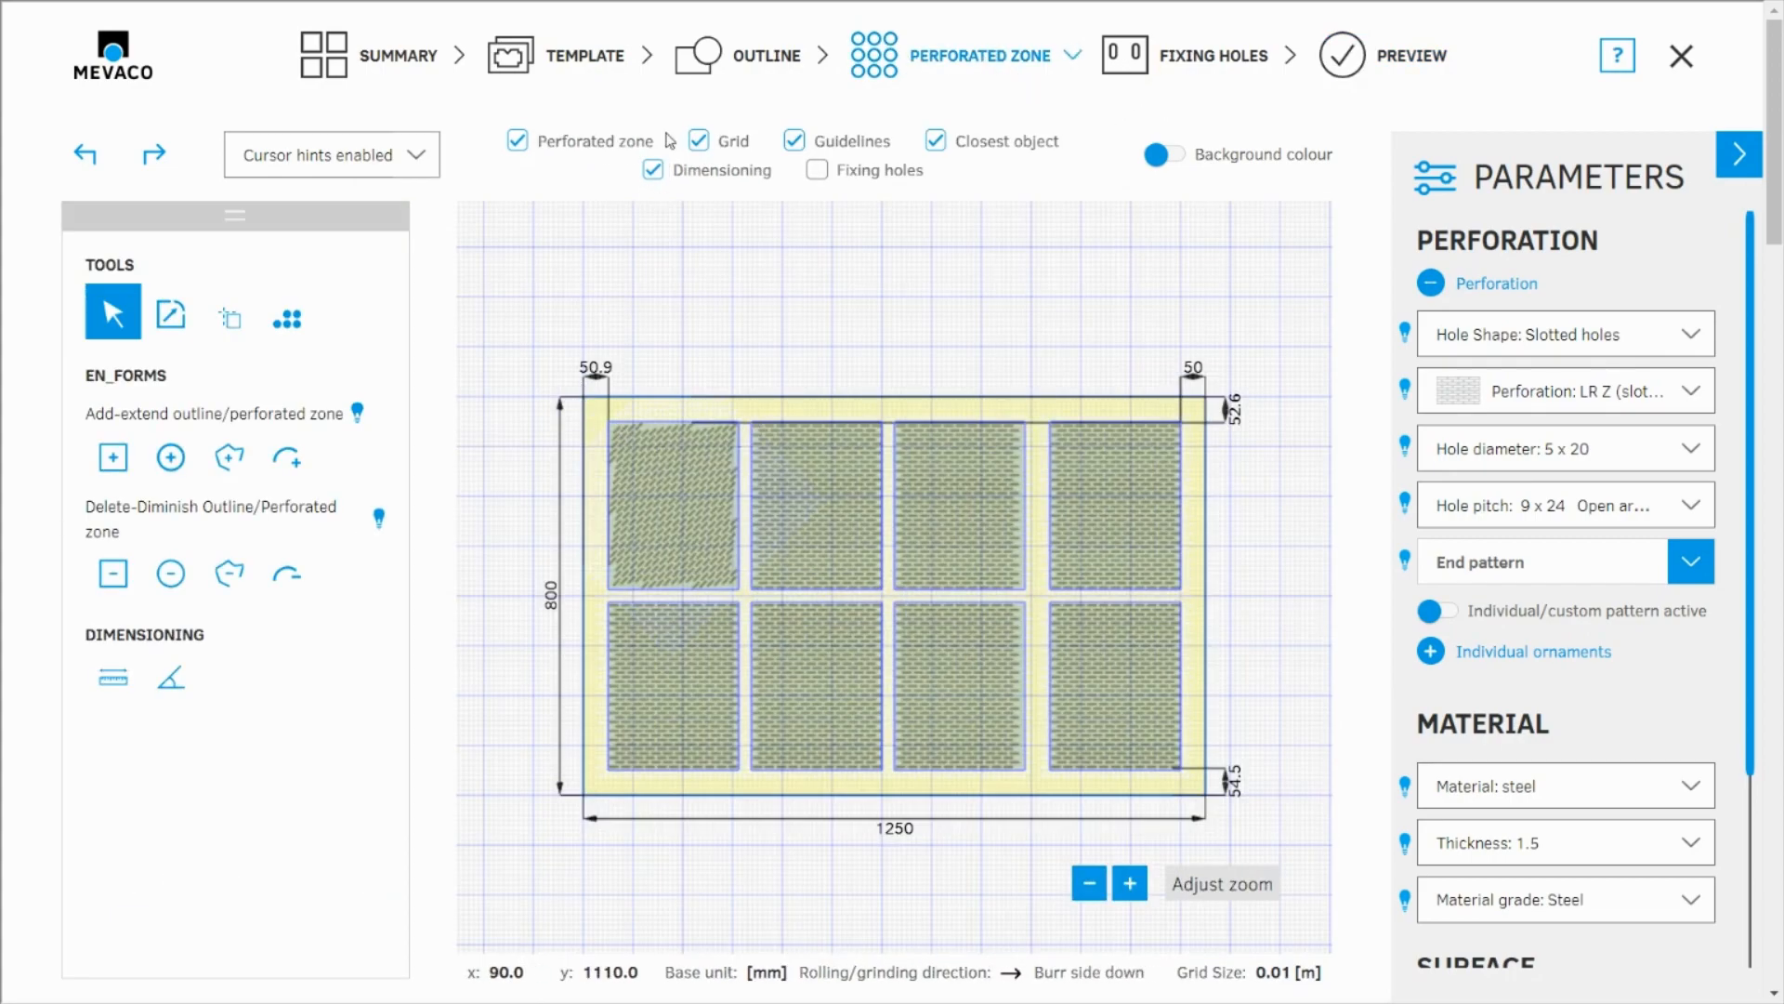
{"action": "left_click", "coordinate": [699, 143]}
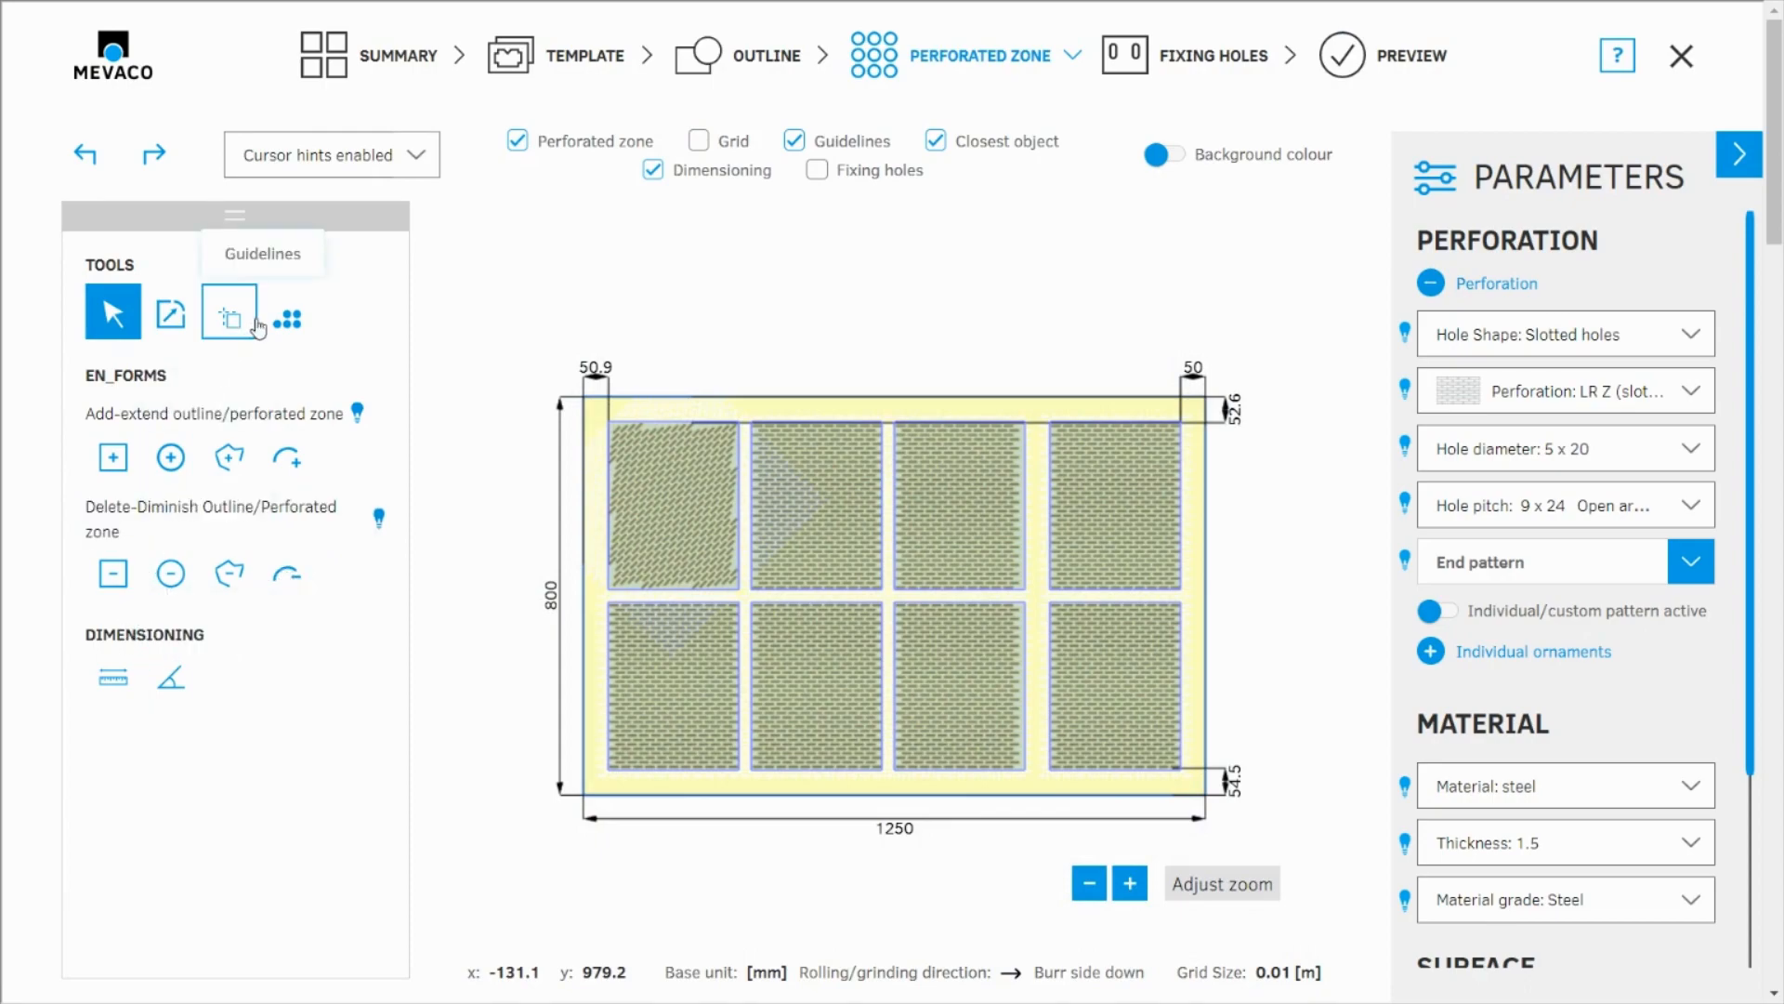
{"action": "left_click", "coordinate": [287, 318]}
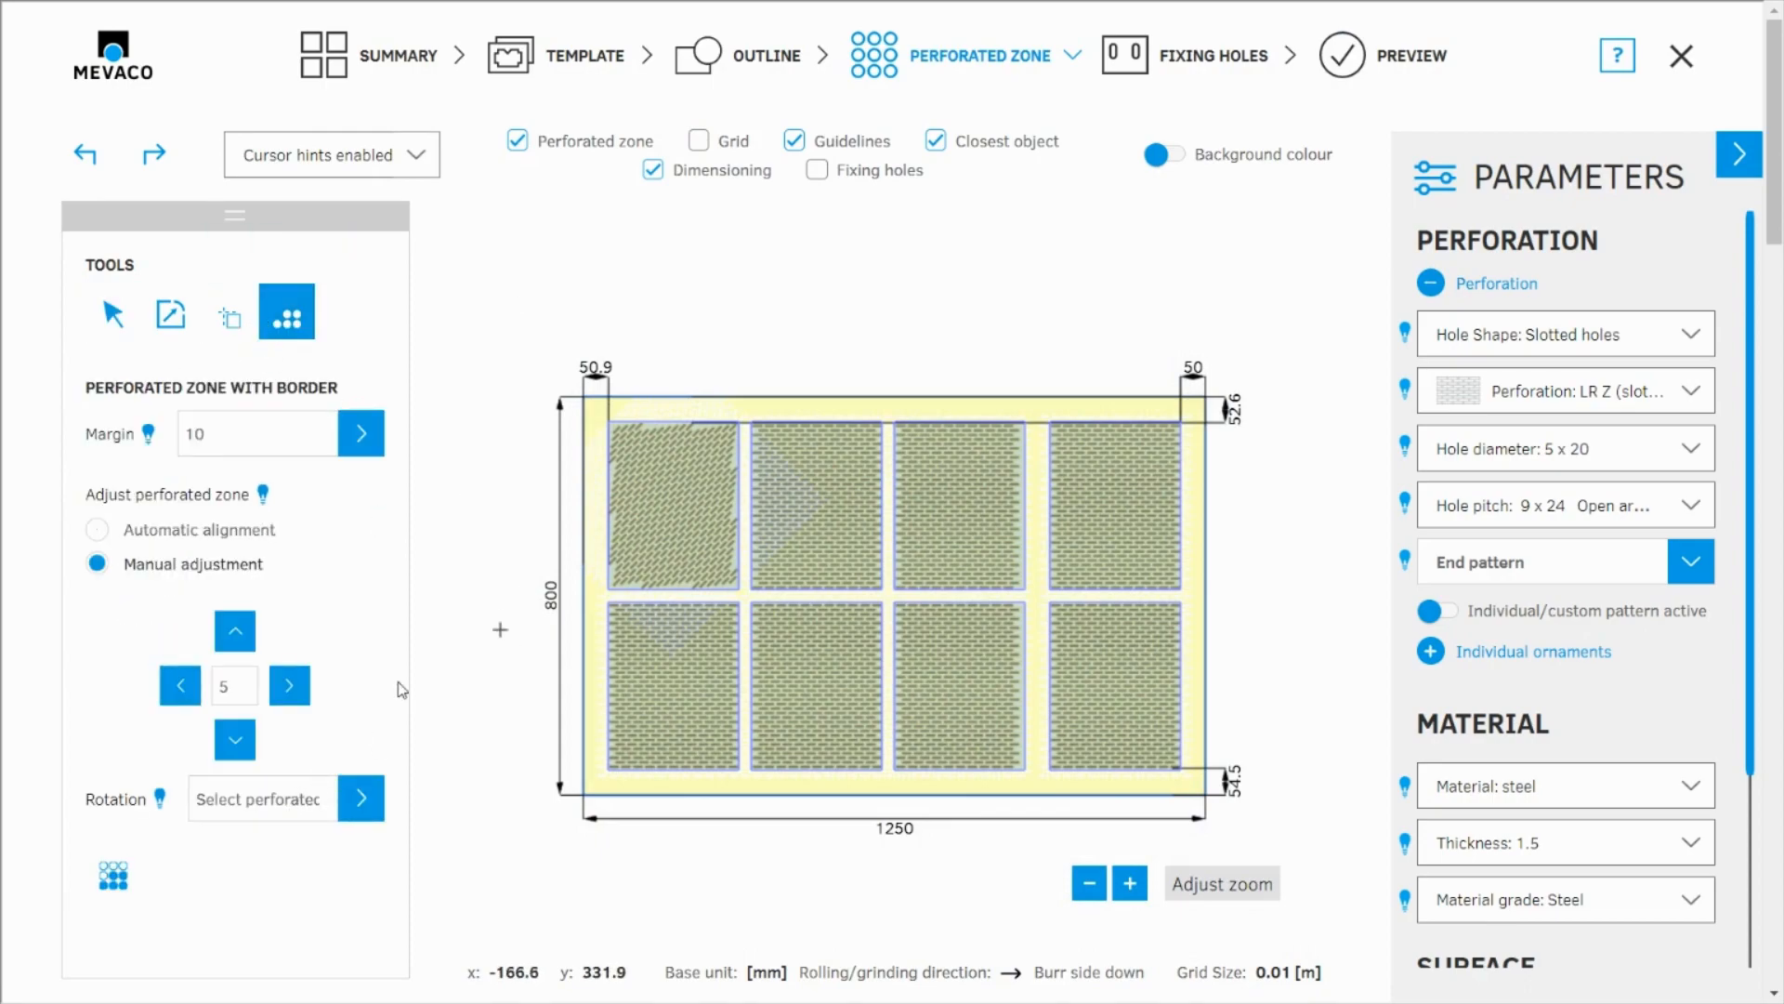
{"action": "left_click", "coordinate": [684, 517]}
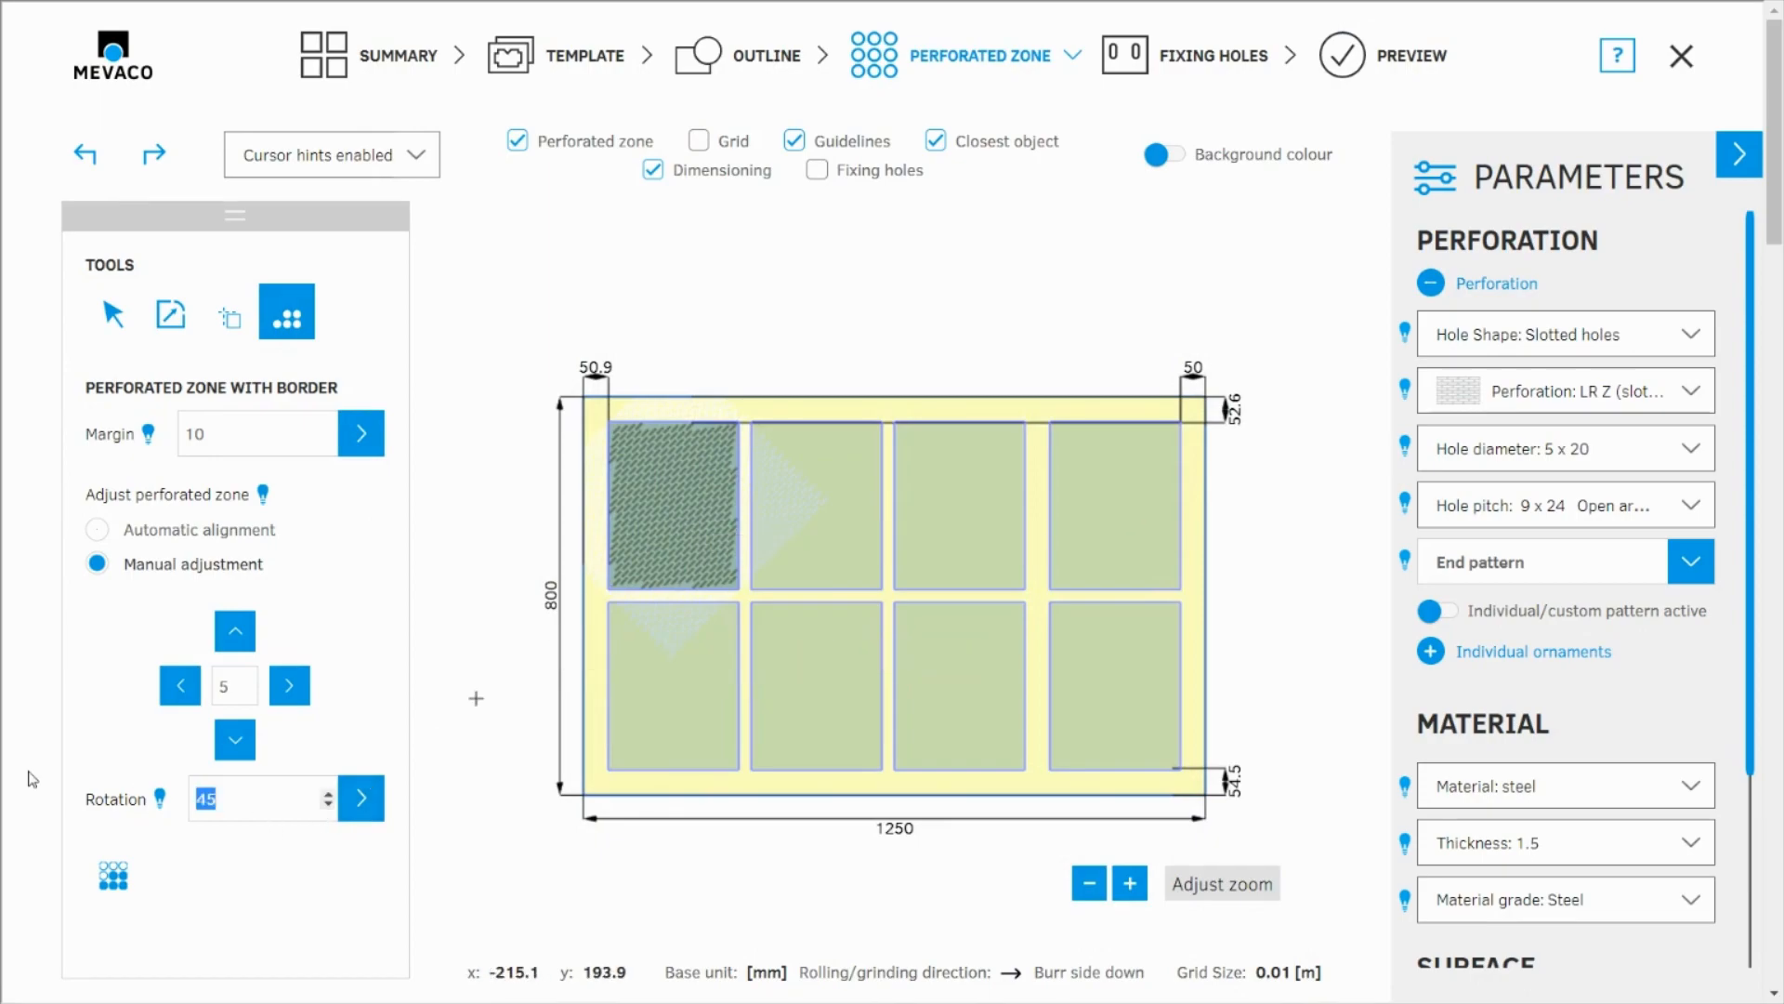
{"action": "left_click", "coordinate": [363, 799]}
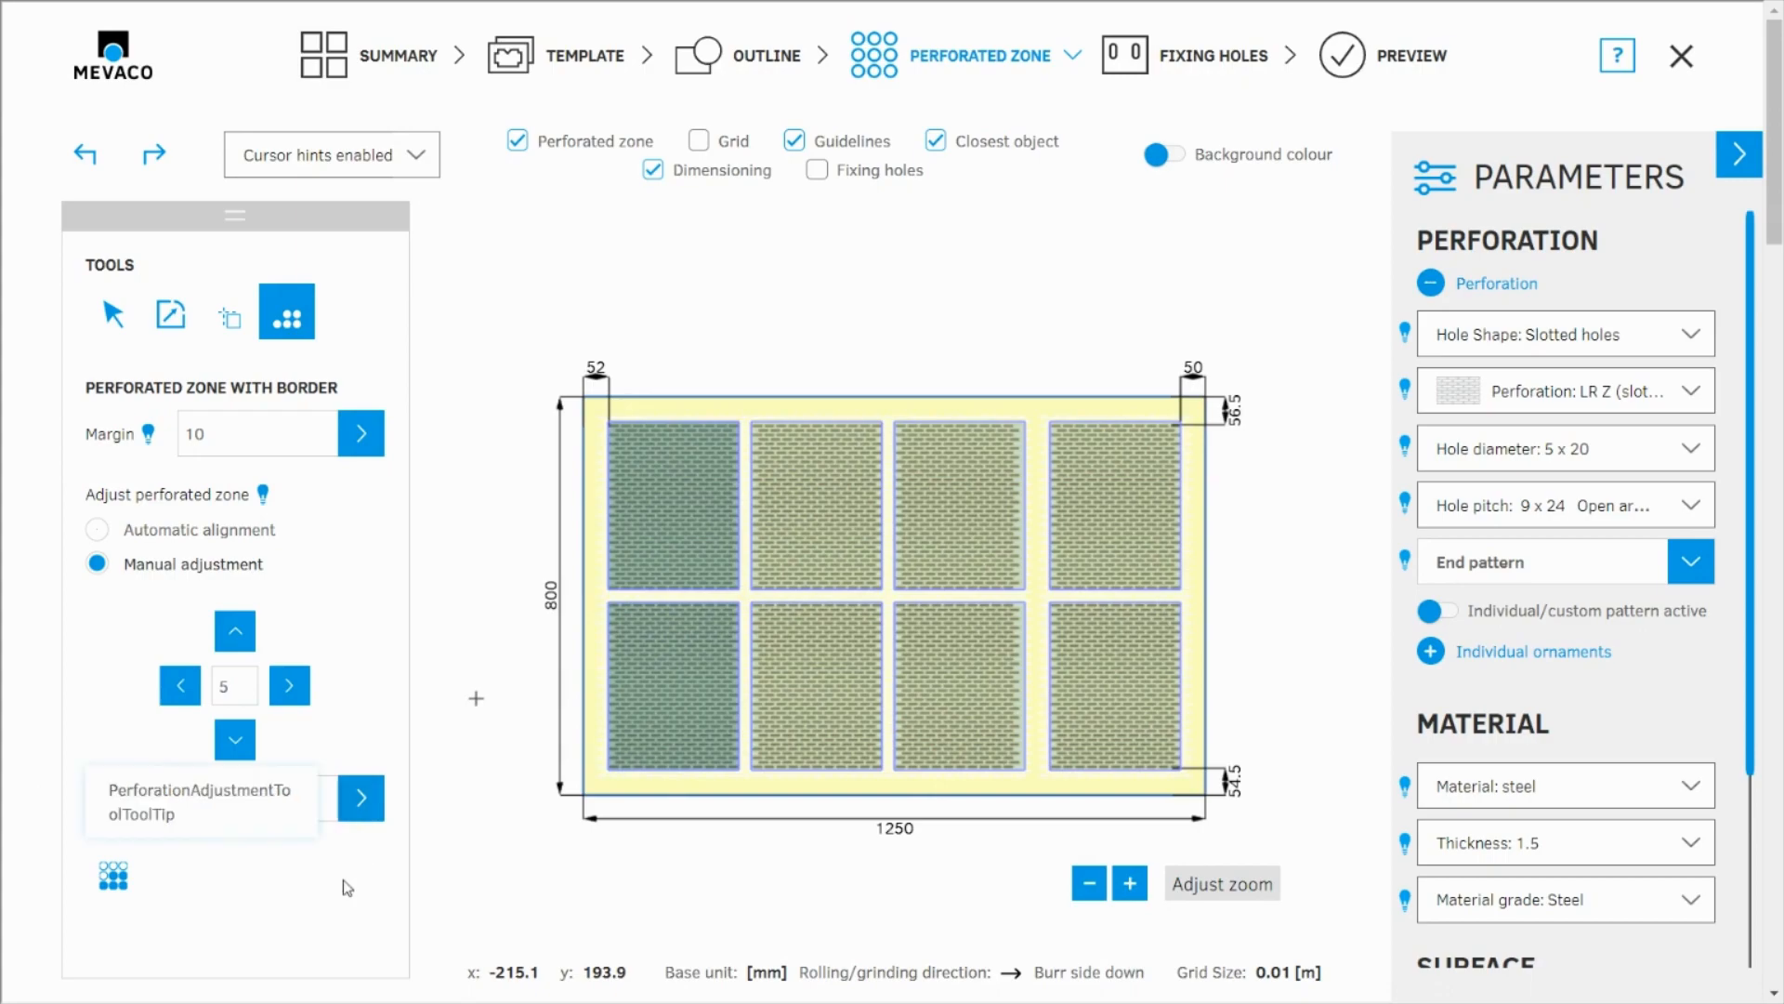
Step: Rotate the hole pattern in all perforated zones by 90 degrees, then shift it up and back down by 5
{"action": "left_click", "coordinate": [465, 873]}
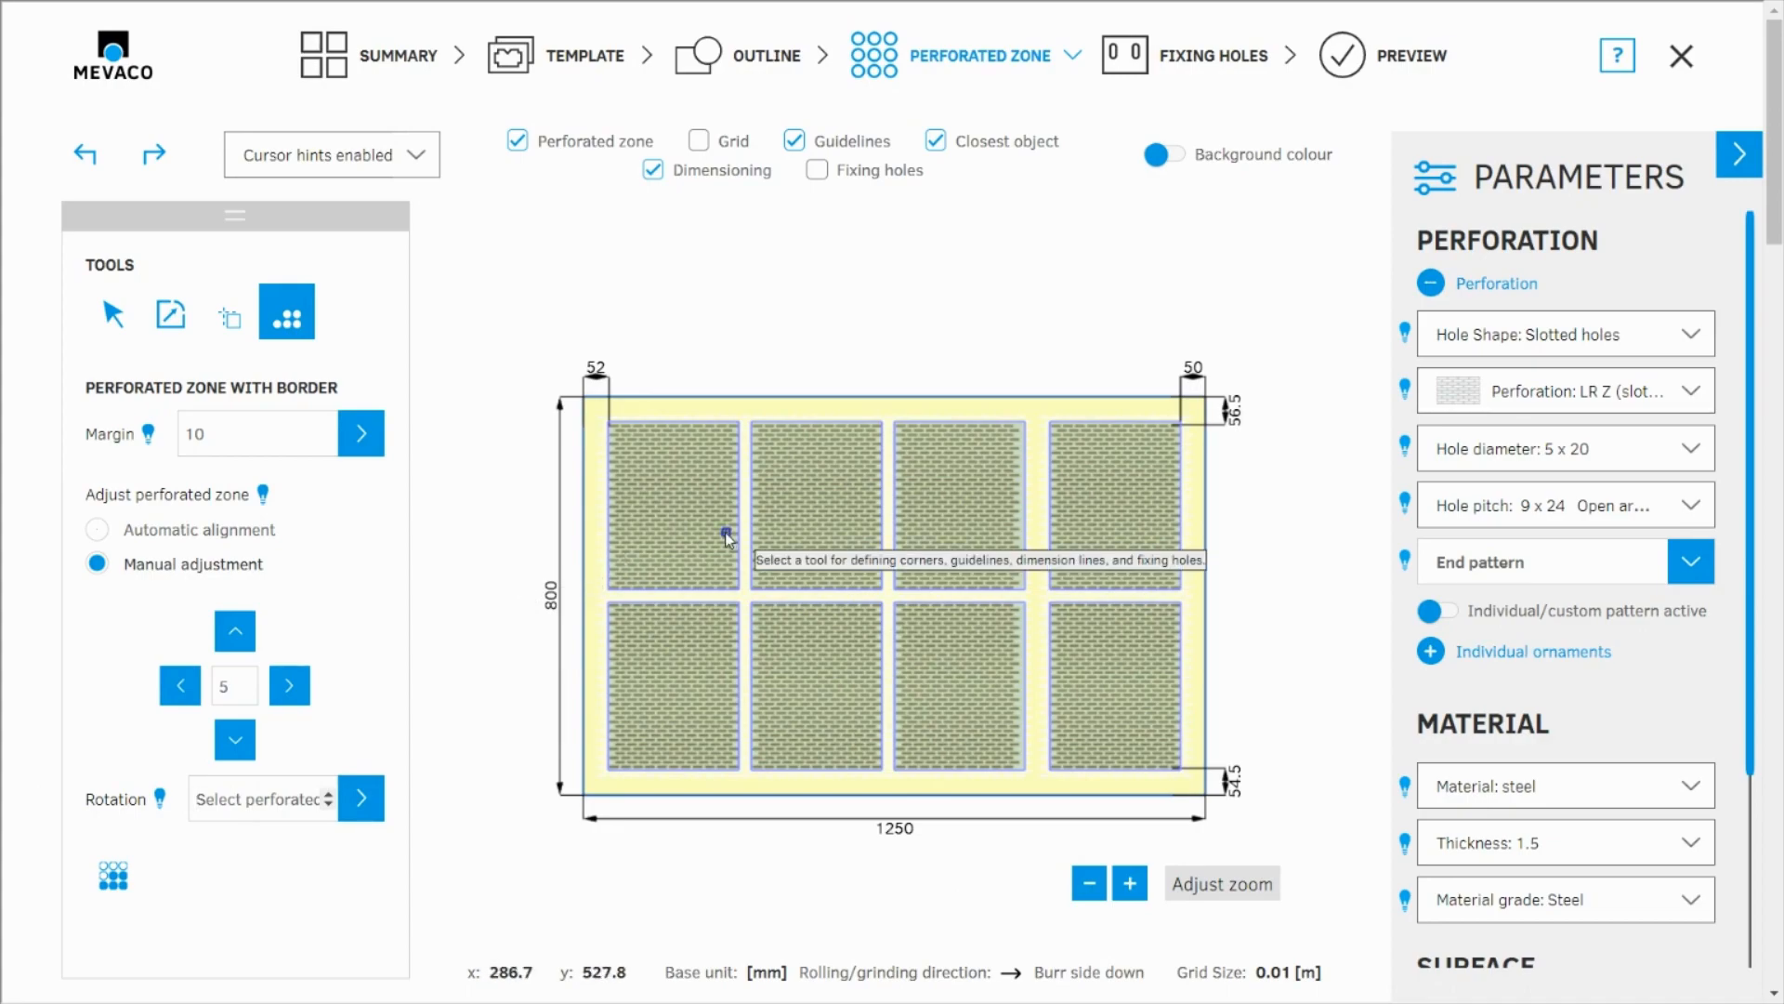
{"action": "left_click", "coordinate": [271, 796]}
{"action": "type", "text": "90"}
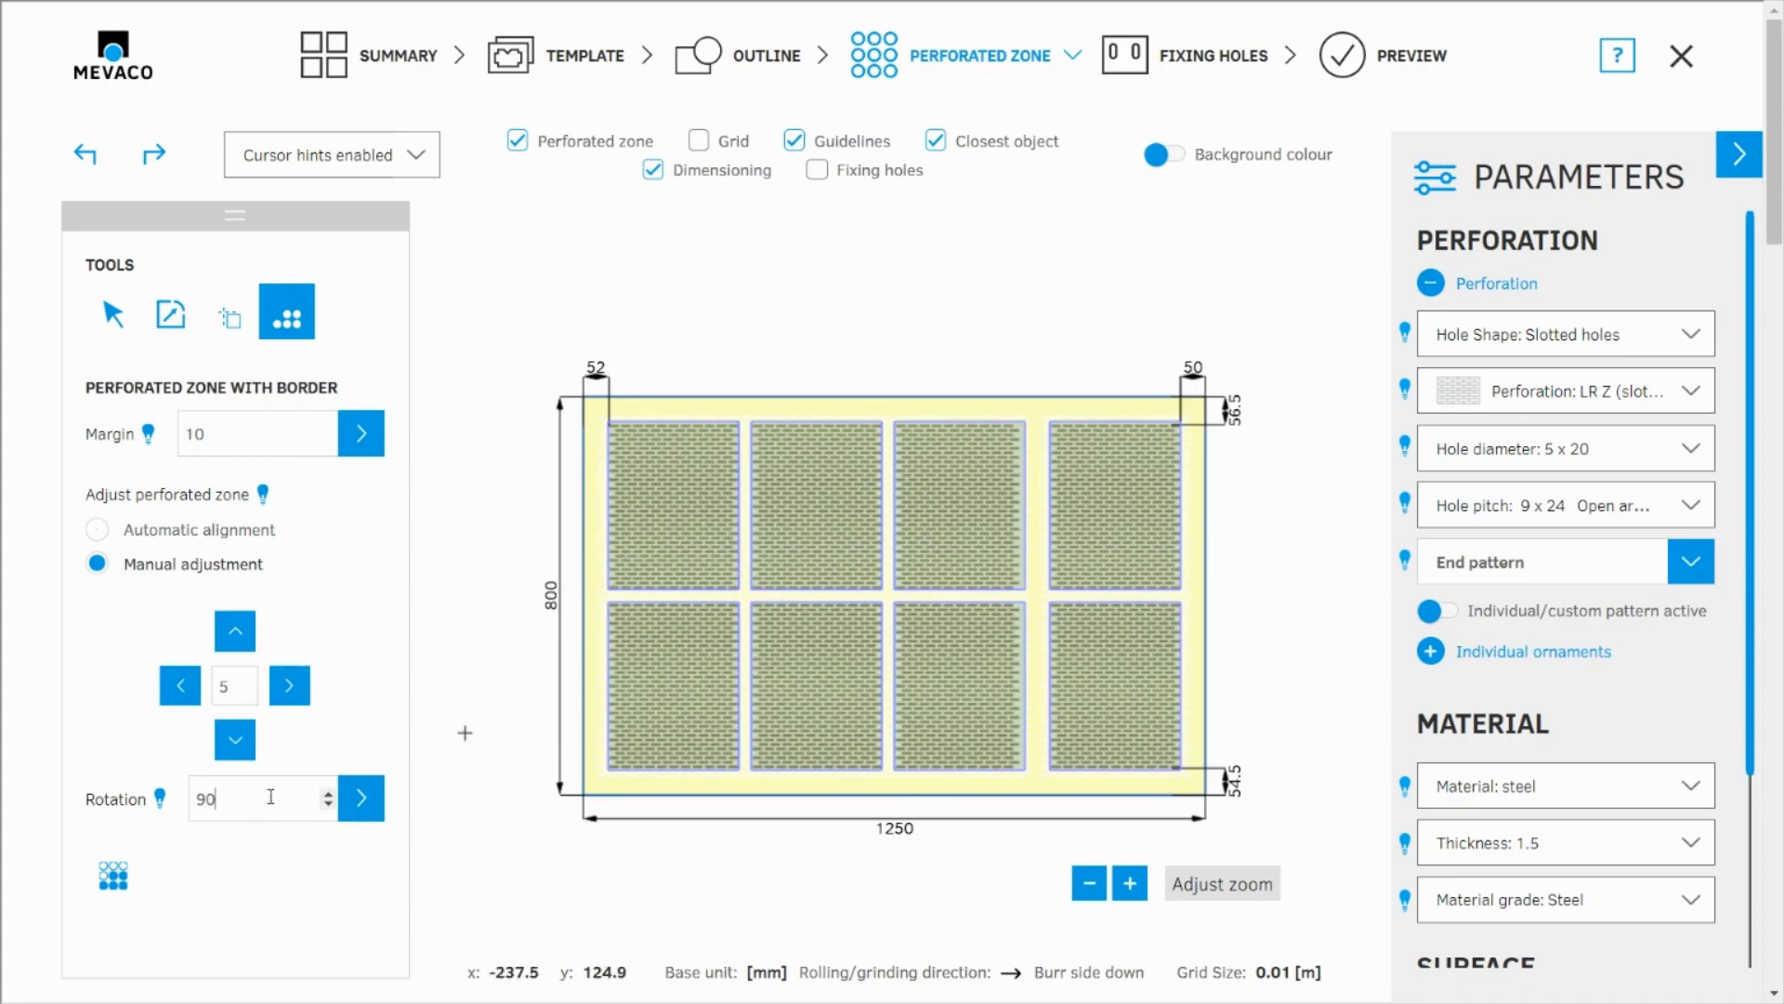
{"action": "left_click", "coordinate": [361, 797]}
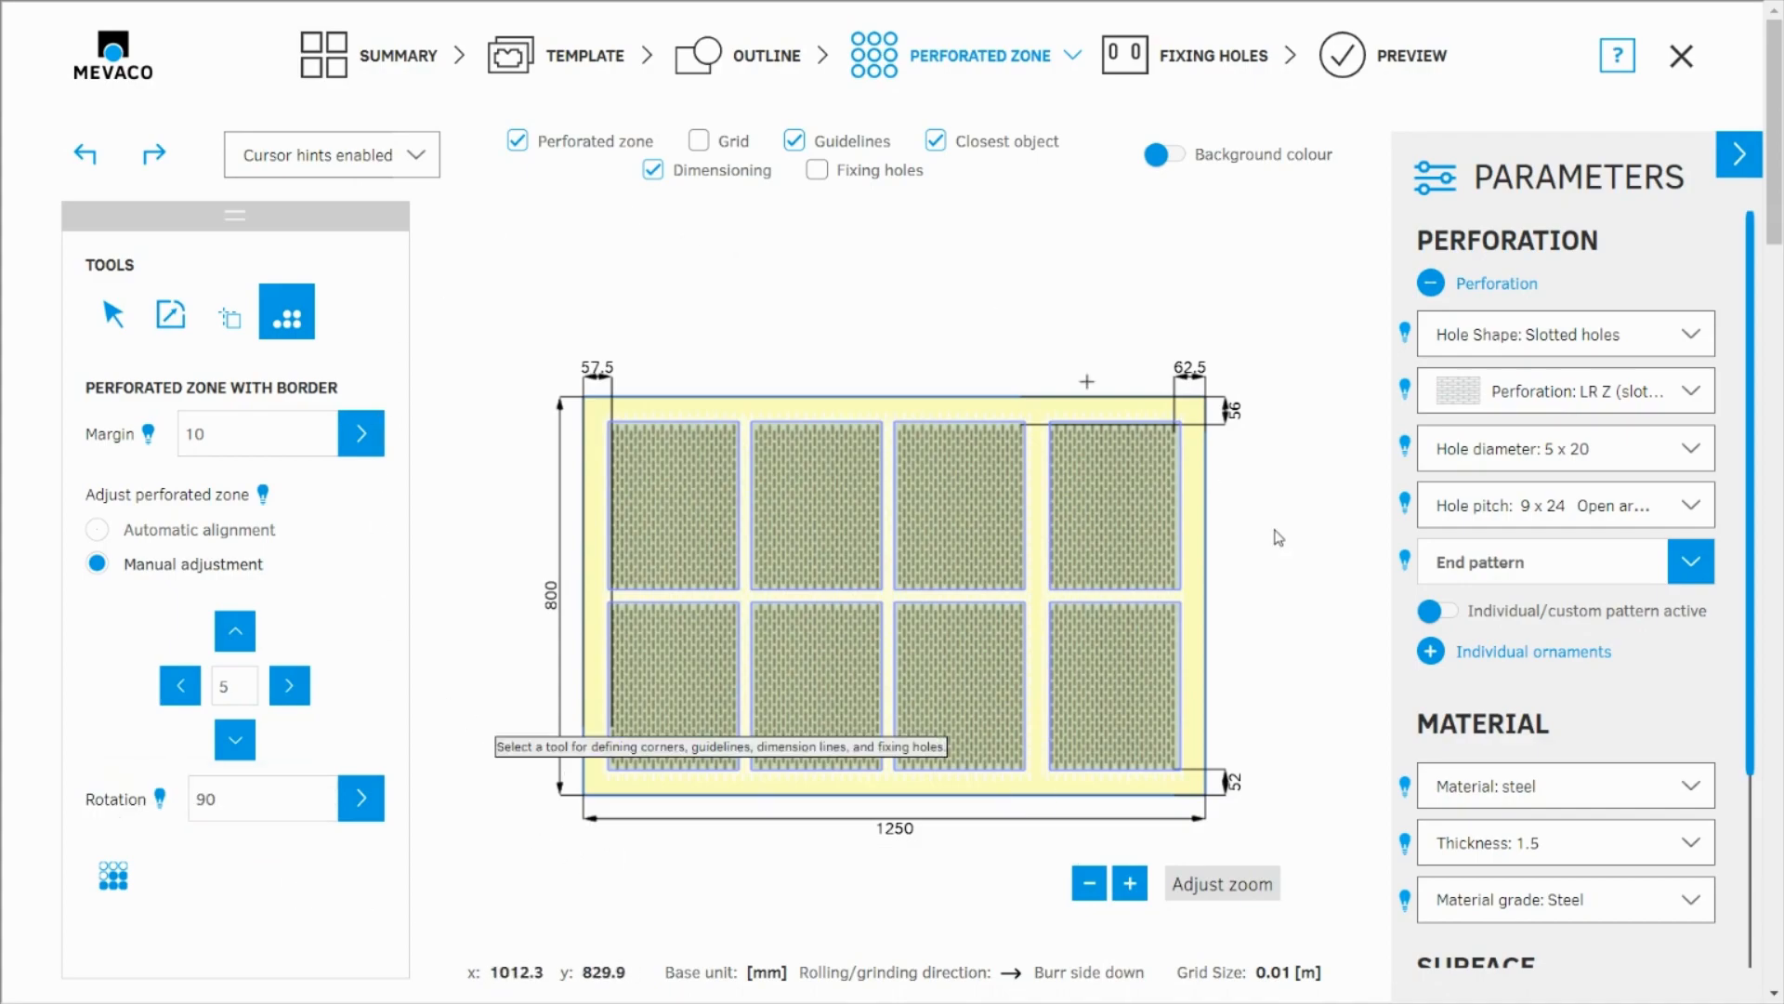
{"action": "left_click", "coordinate": [237, 634]}
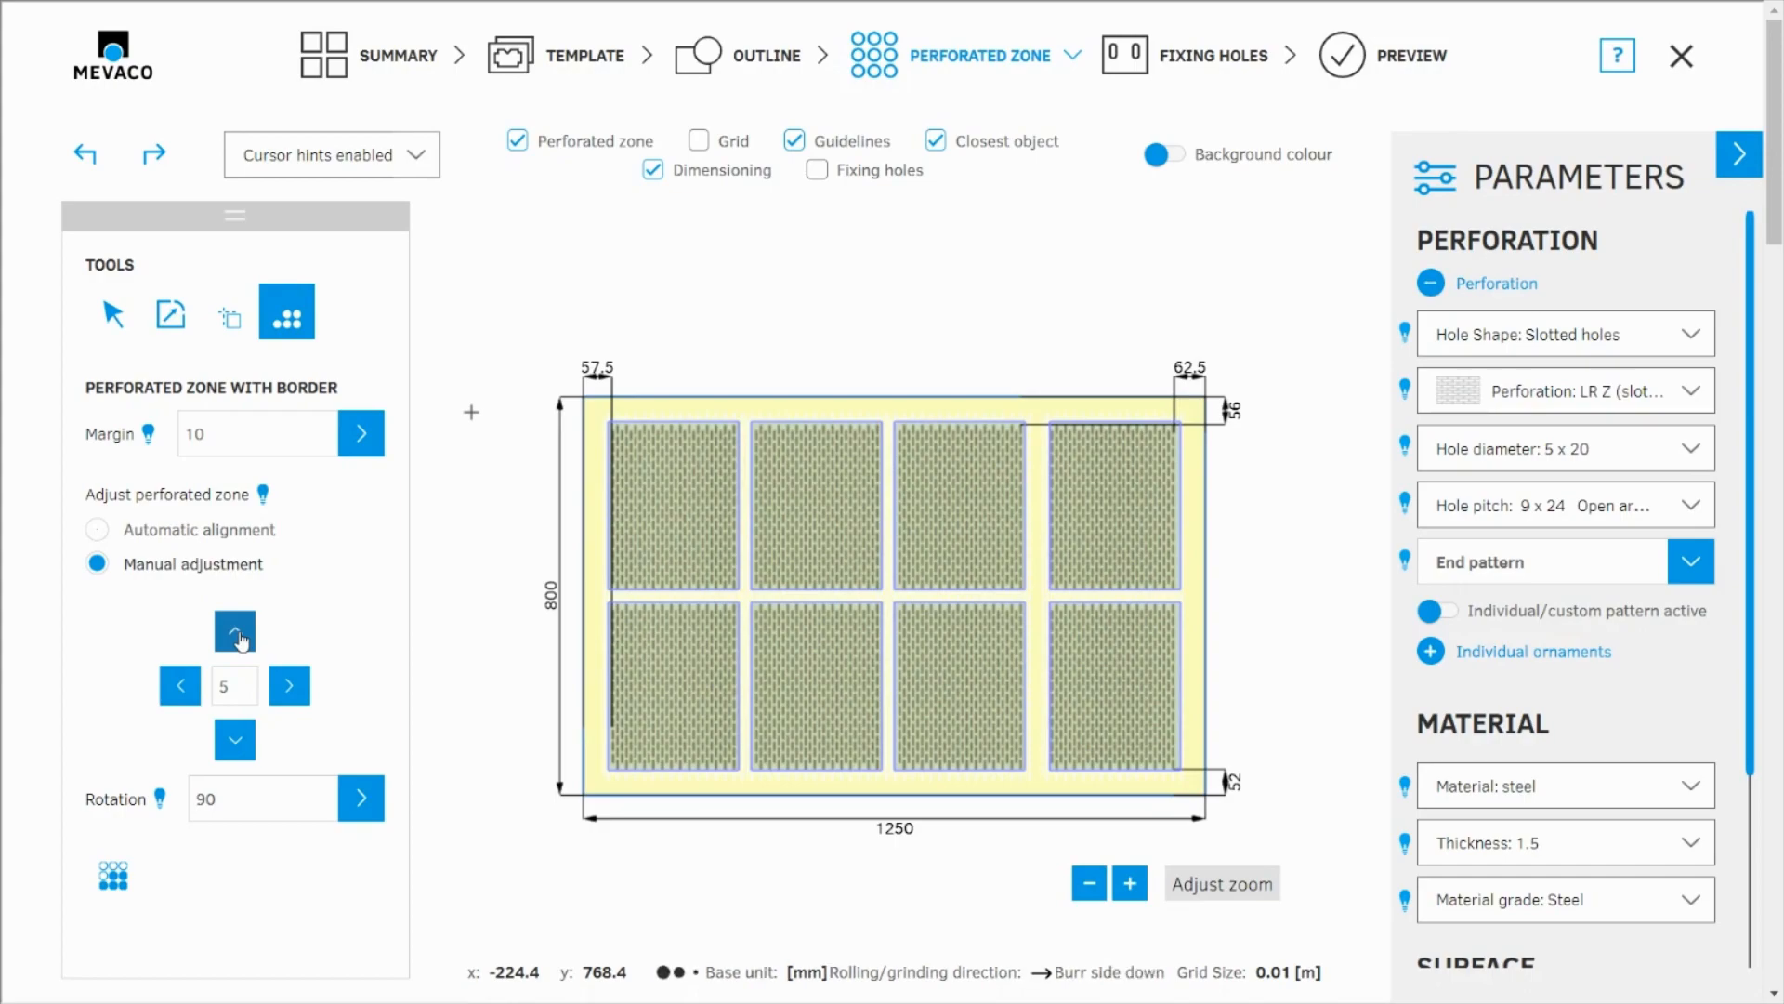
{"action": "left_click", "coordinate": [234, 741]}
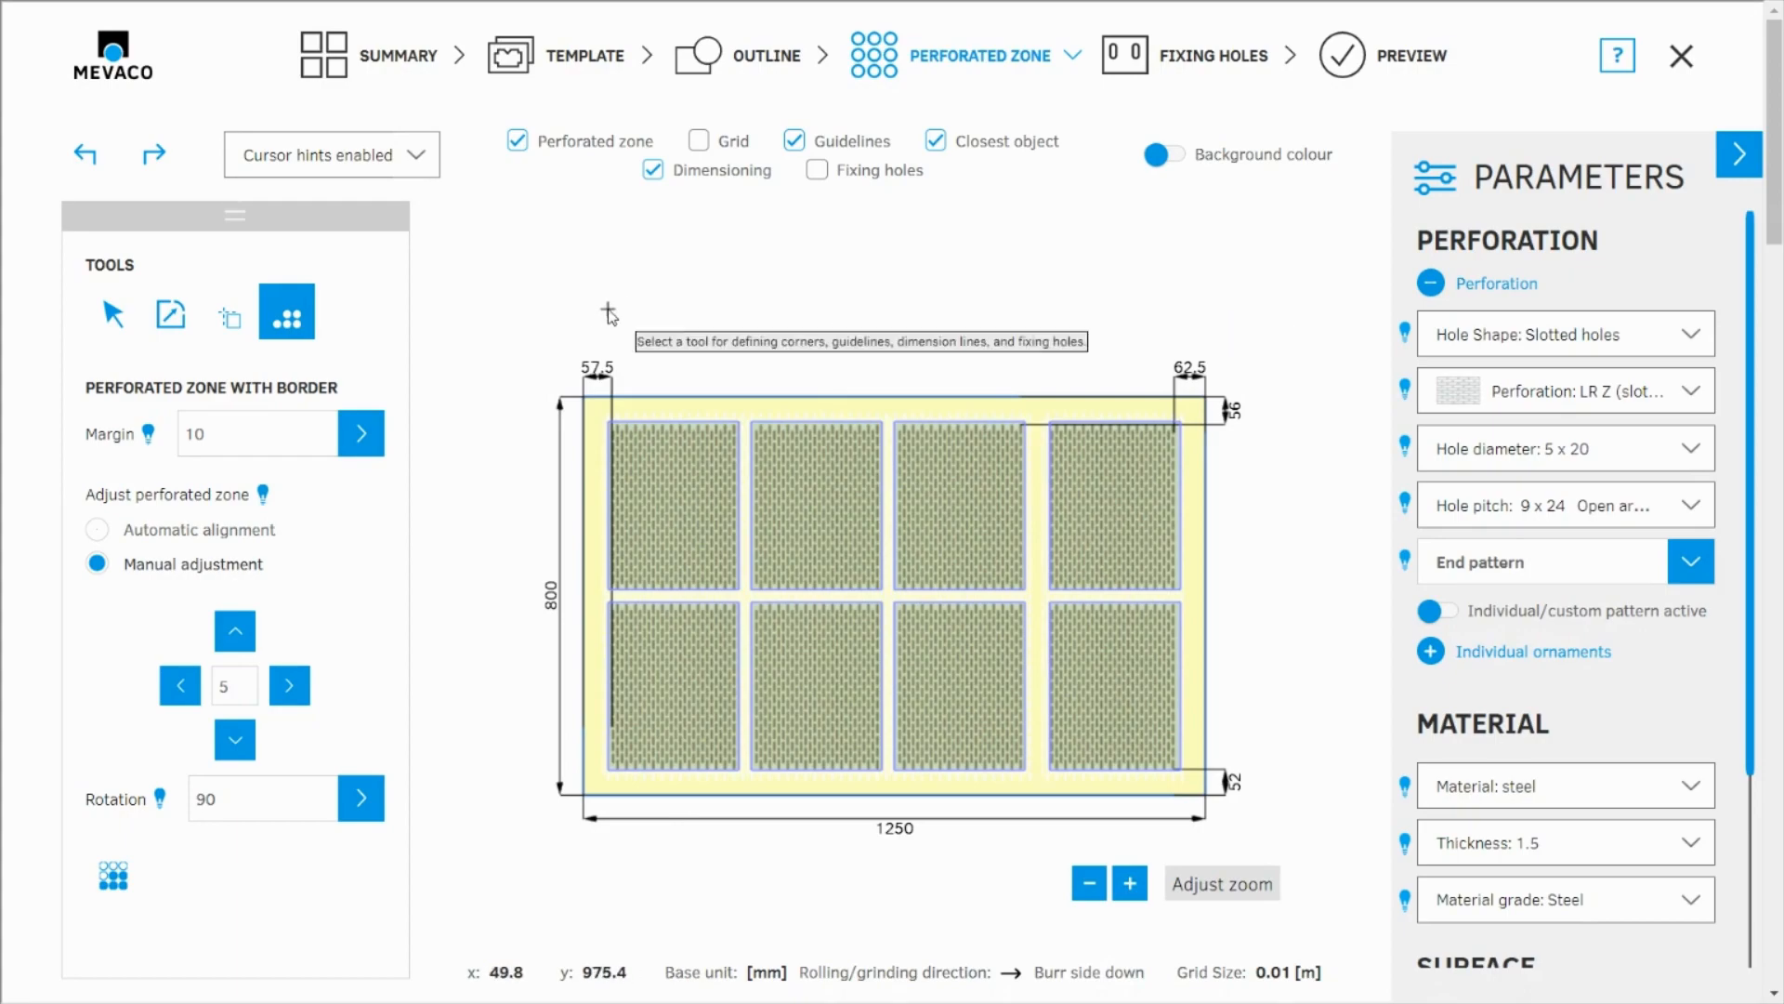
Step: Add a new position from the Rhomboid MEVACO template, keeping its 1250 mm width, 800 mm height and 53 degree angle
{"action": "left_click", "coordinate": [407, 67]}
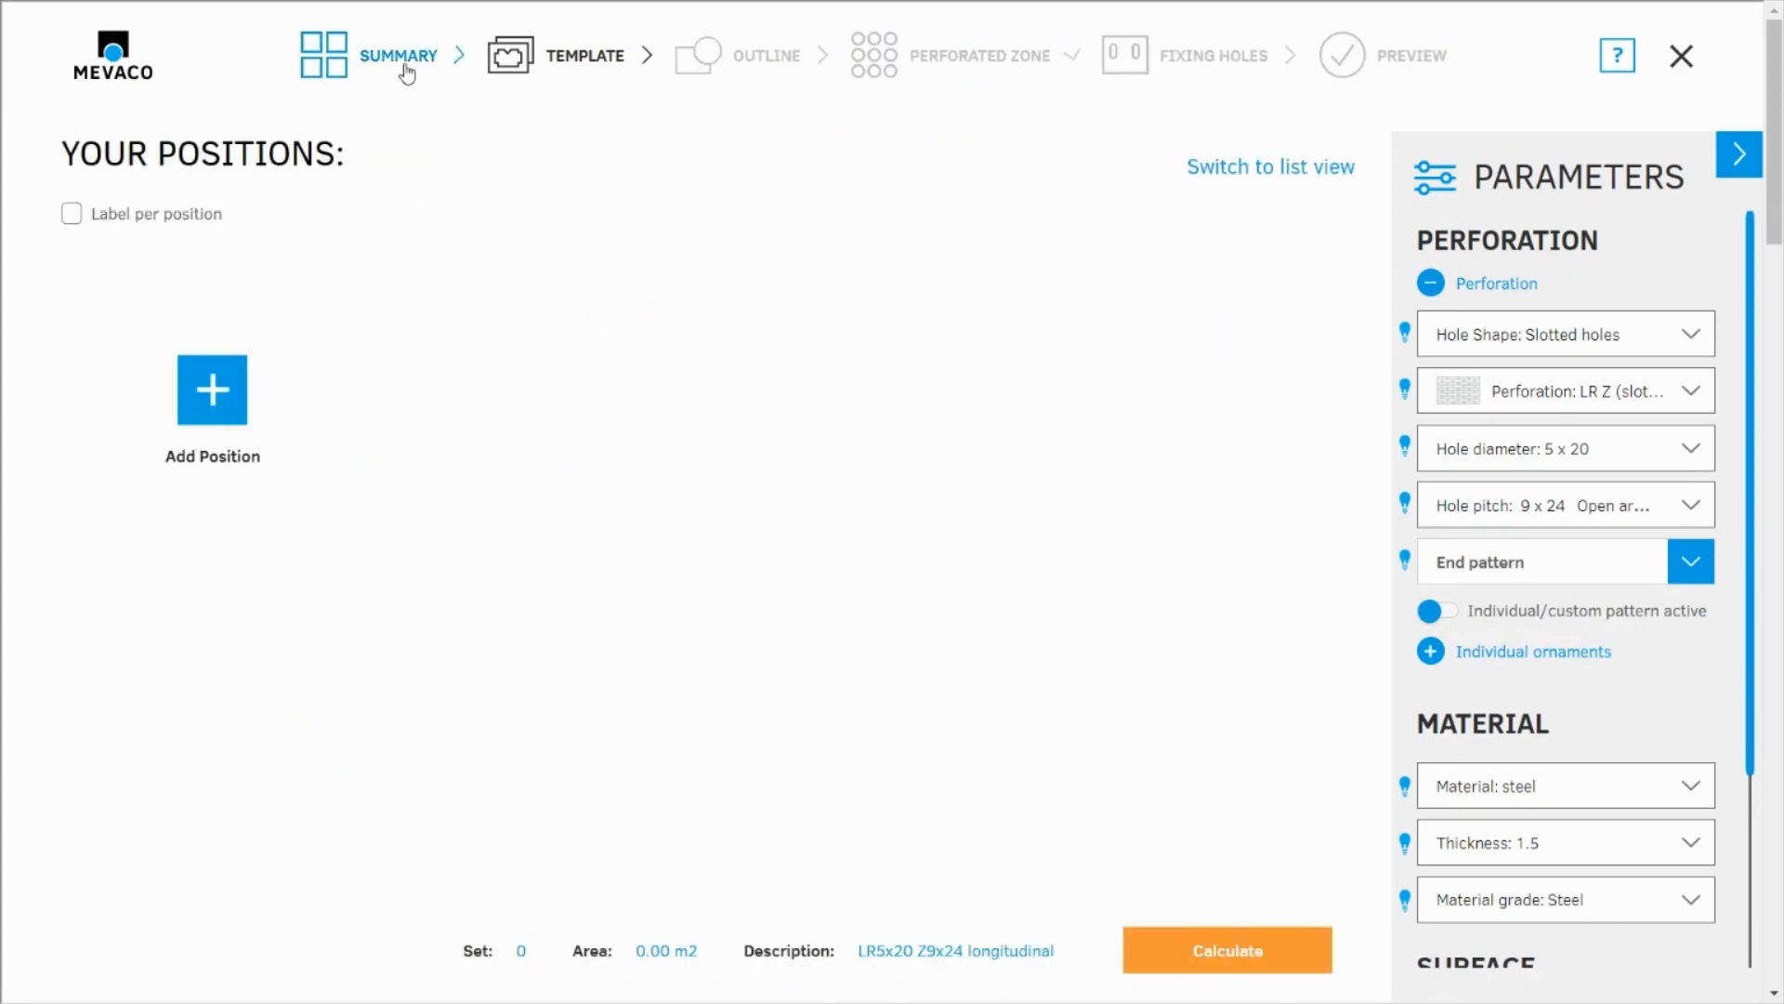
{"action": "left_click", "coordinate": [211, 410]}
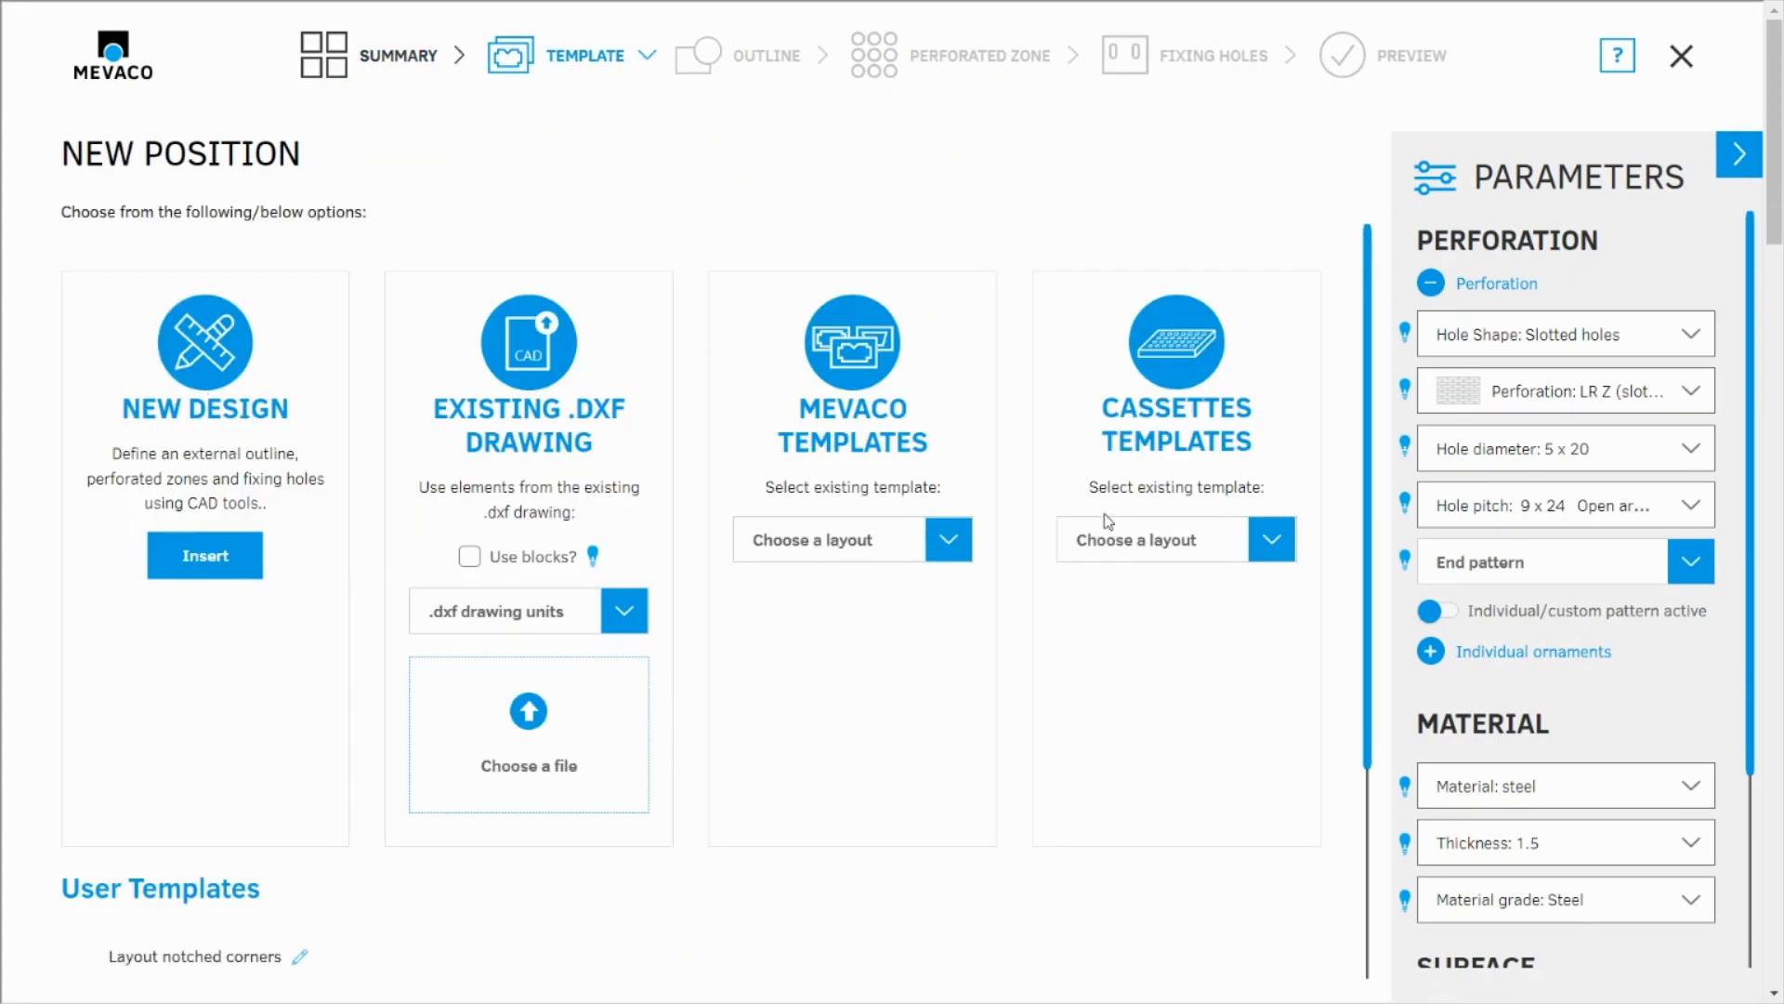
{"action": "left_click", "coordinate": [946, 537]}
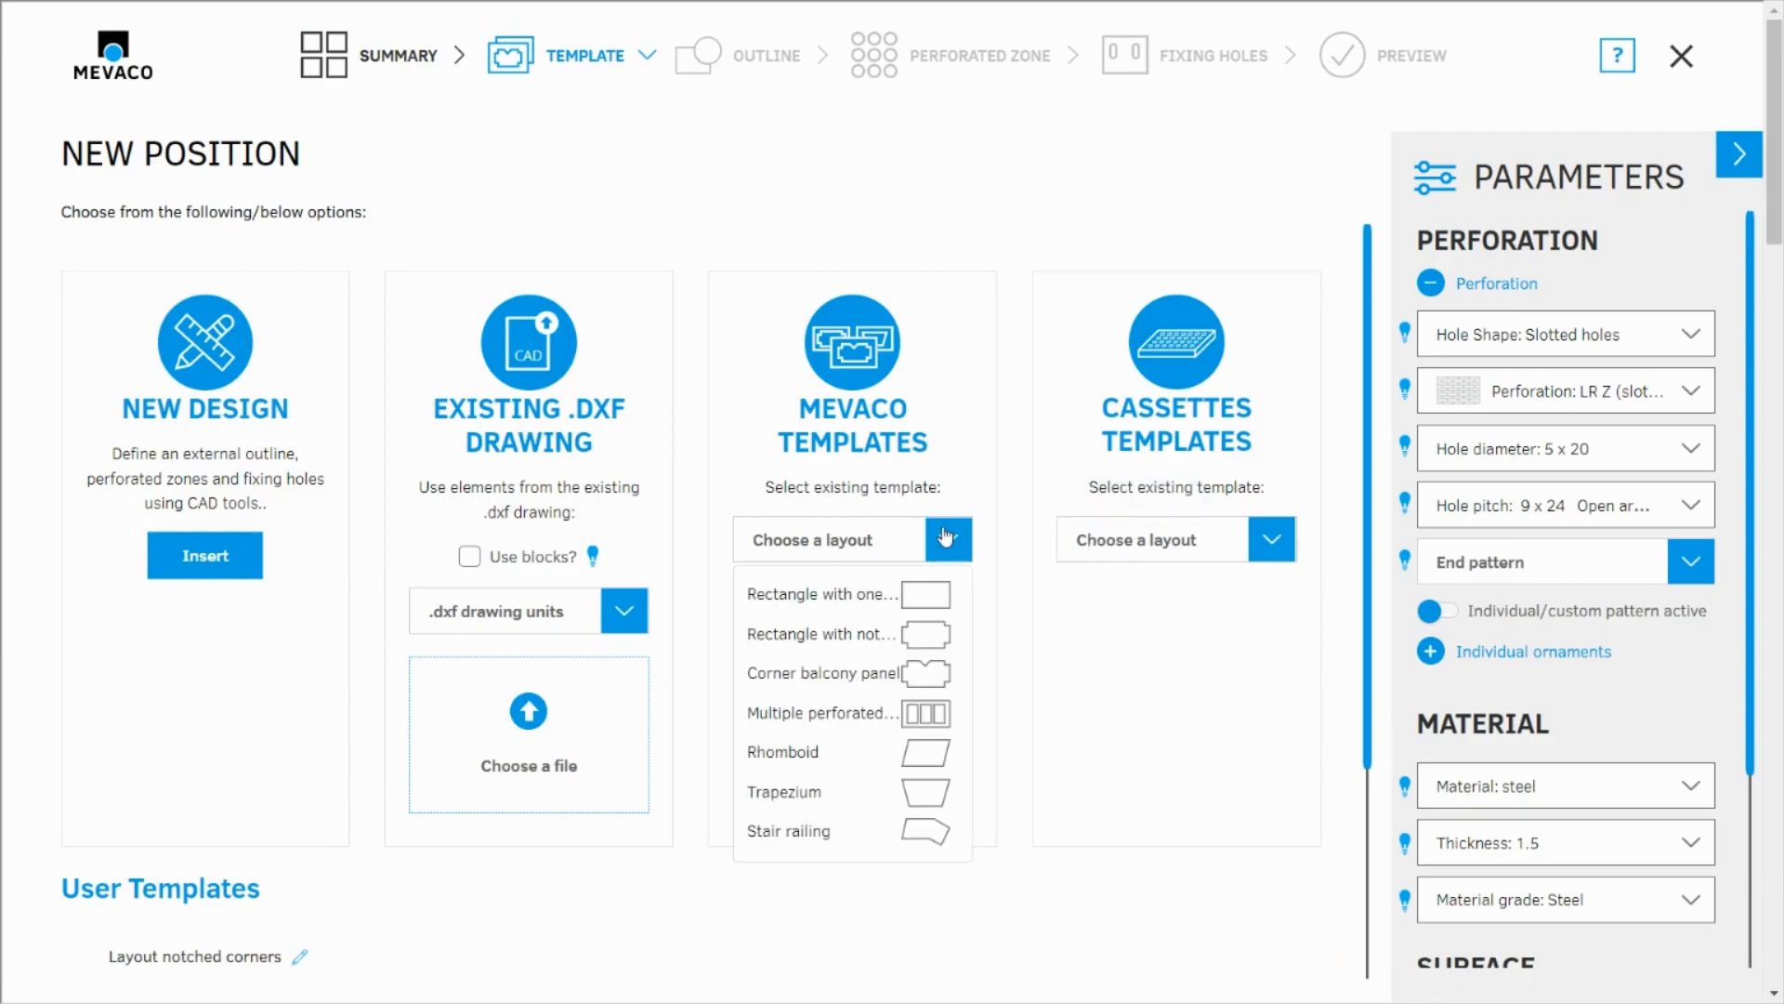
{"action": "left_click", "coordinate": [860, 762]}
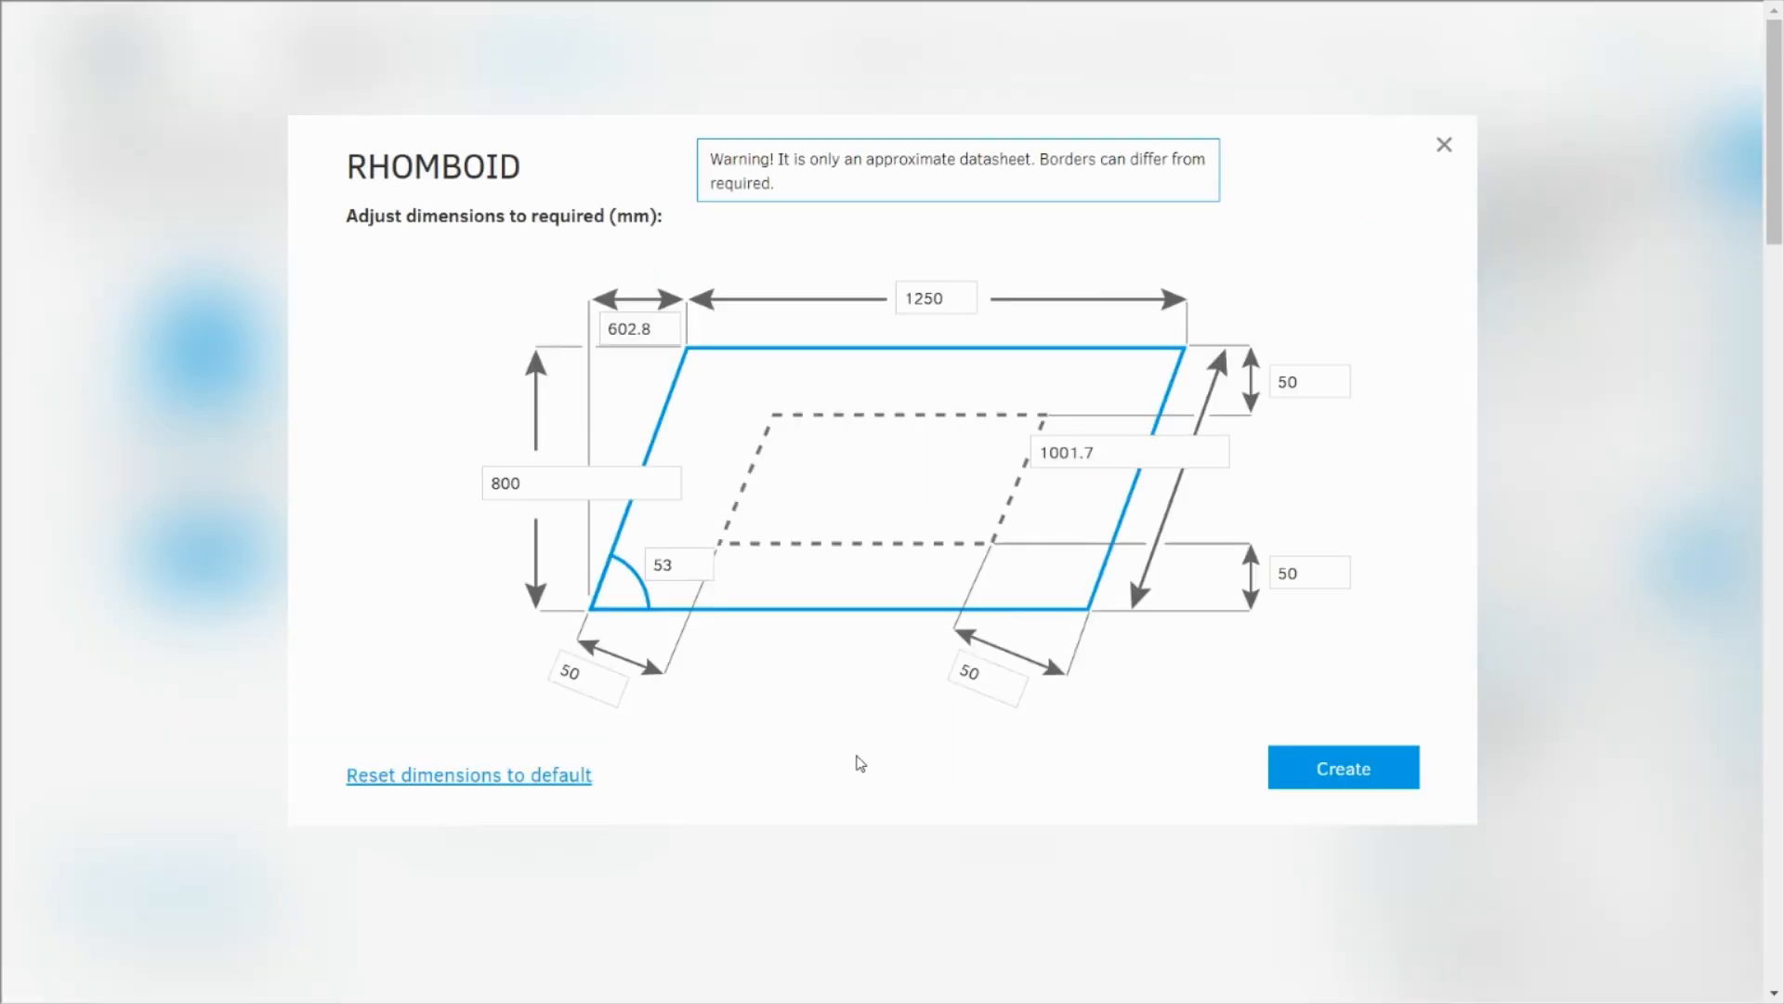
{"action": "left_click", "coordinate": [1353, 779]}
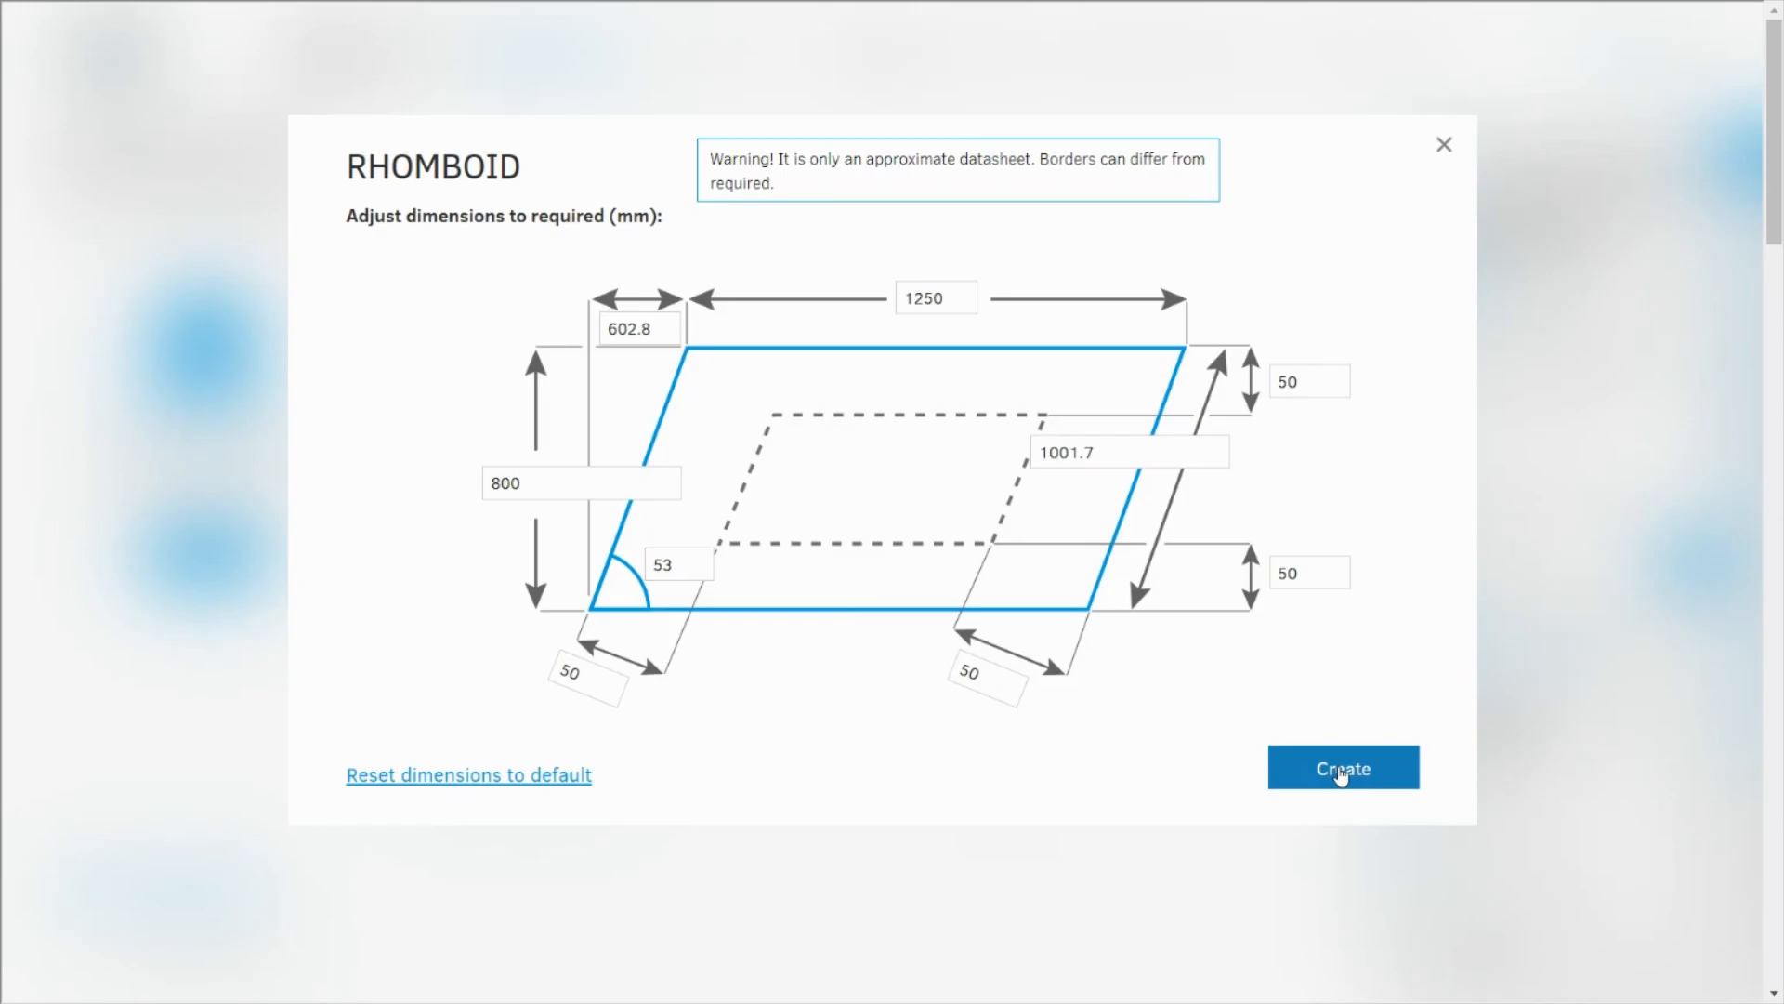
{"action": "left_click", "coordinate": [1340, 772]}
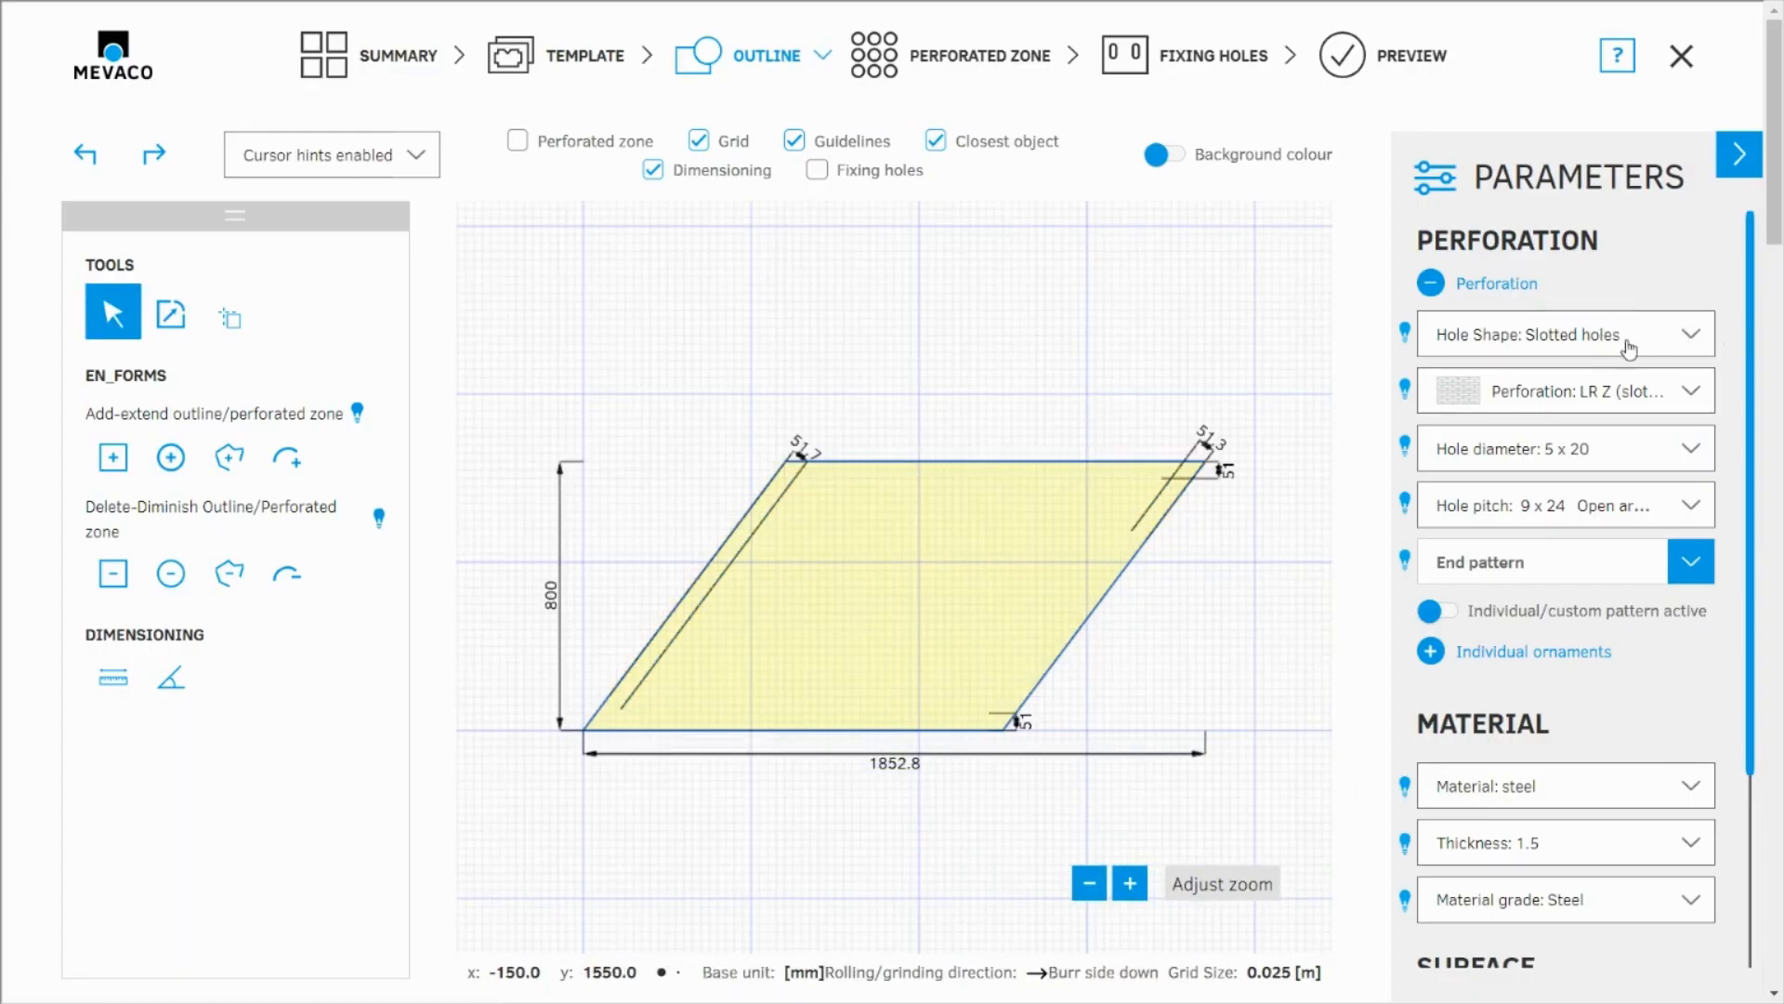
Step: Change the rhomboid's hole shape to Square with the CU square perforation
{"action": "left_click", "coordinate": [1635, 342]}
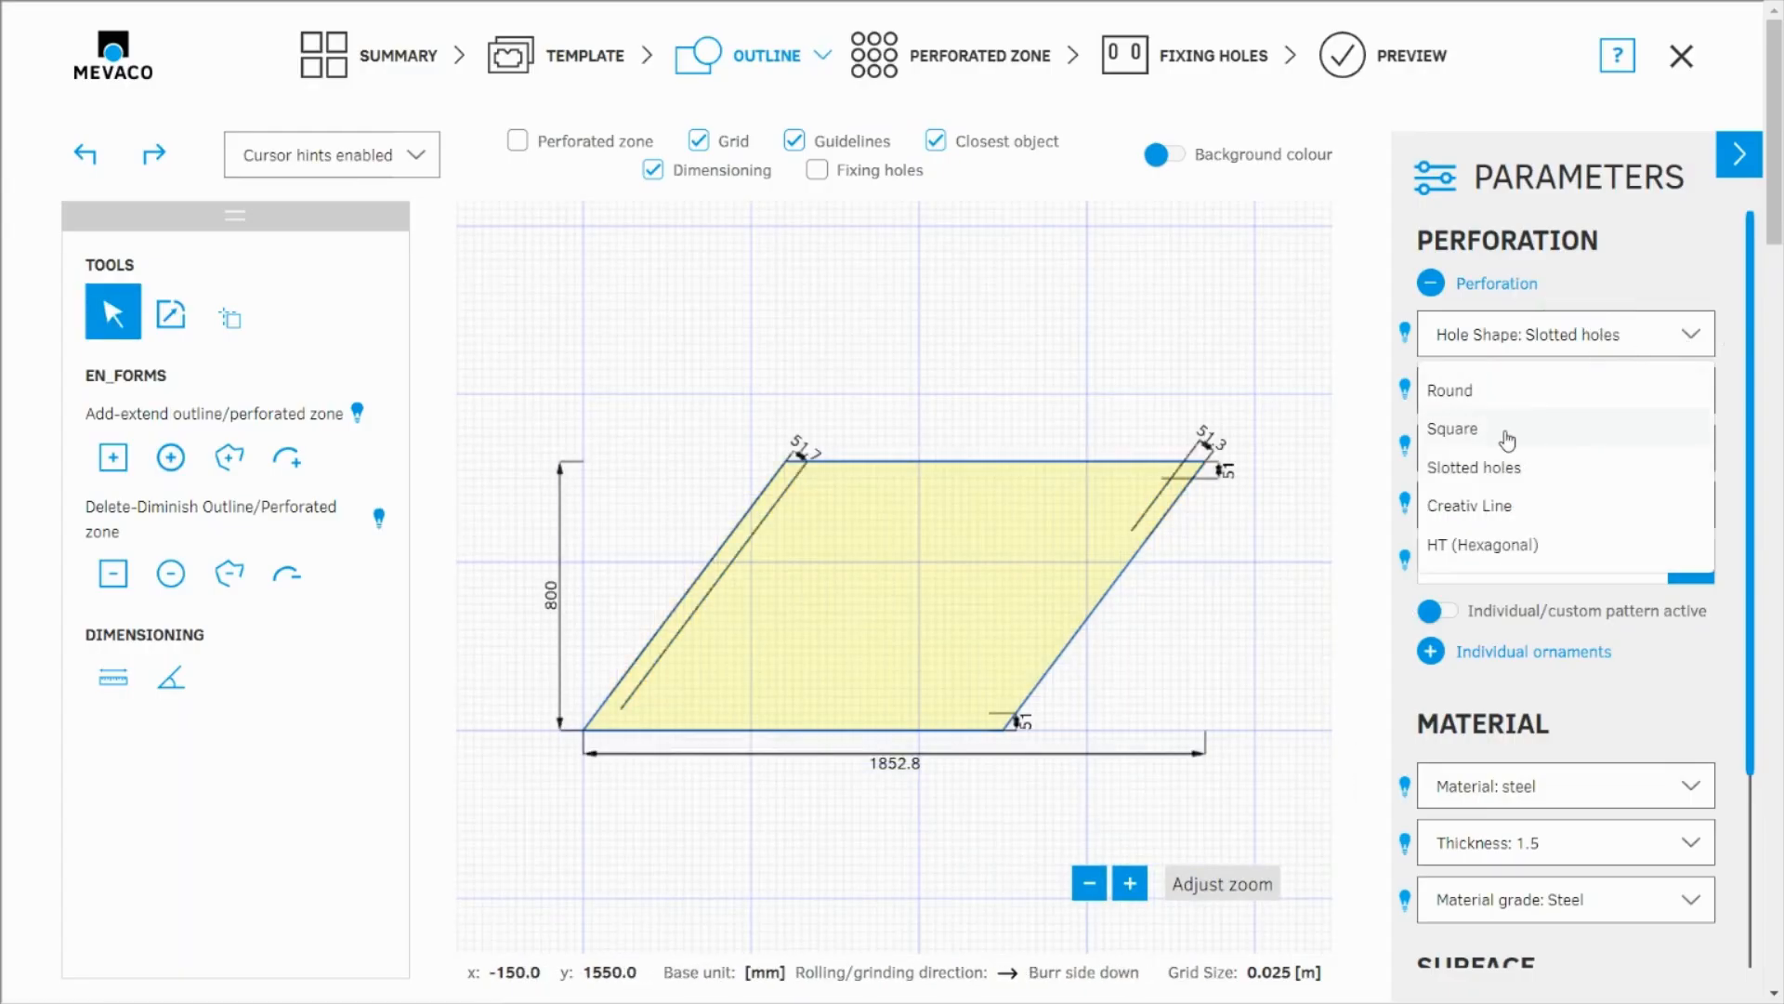
{"action": "left_click", "coordinate": [1507, 436]}
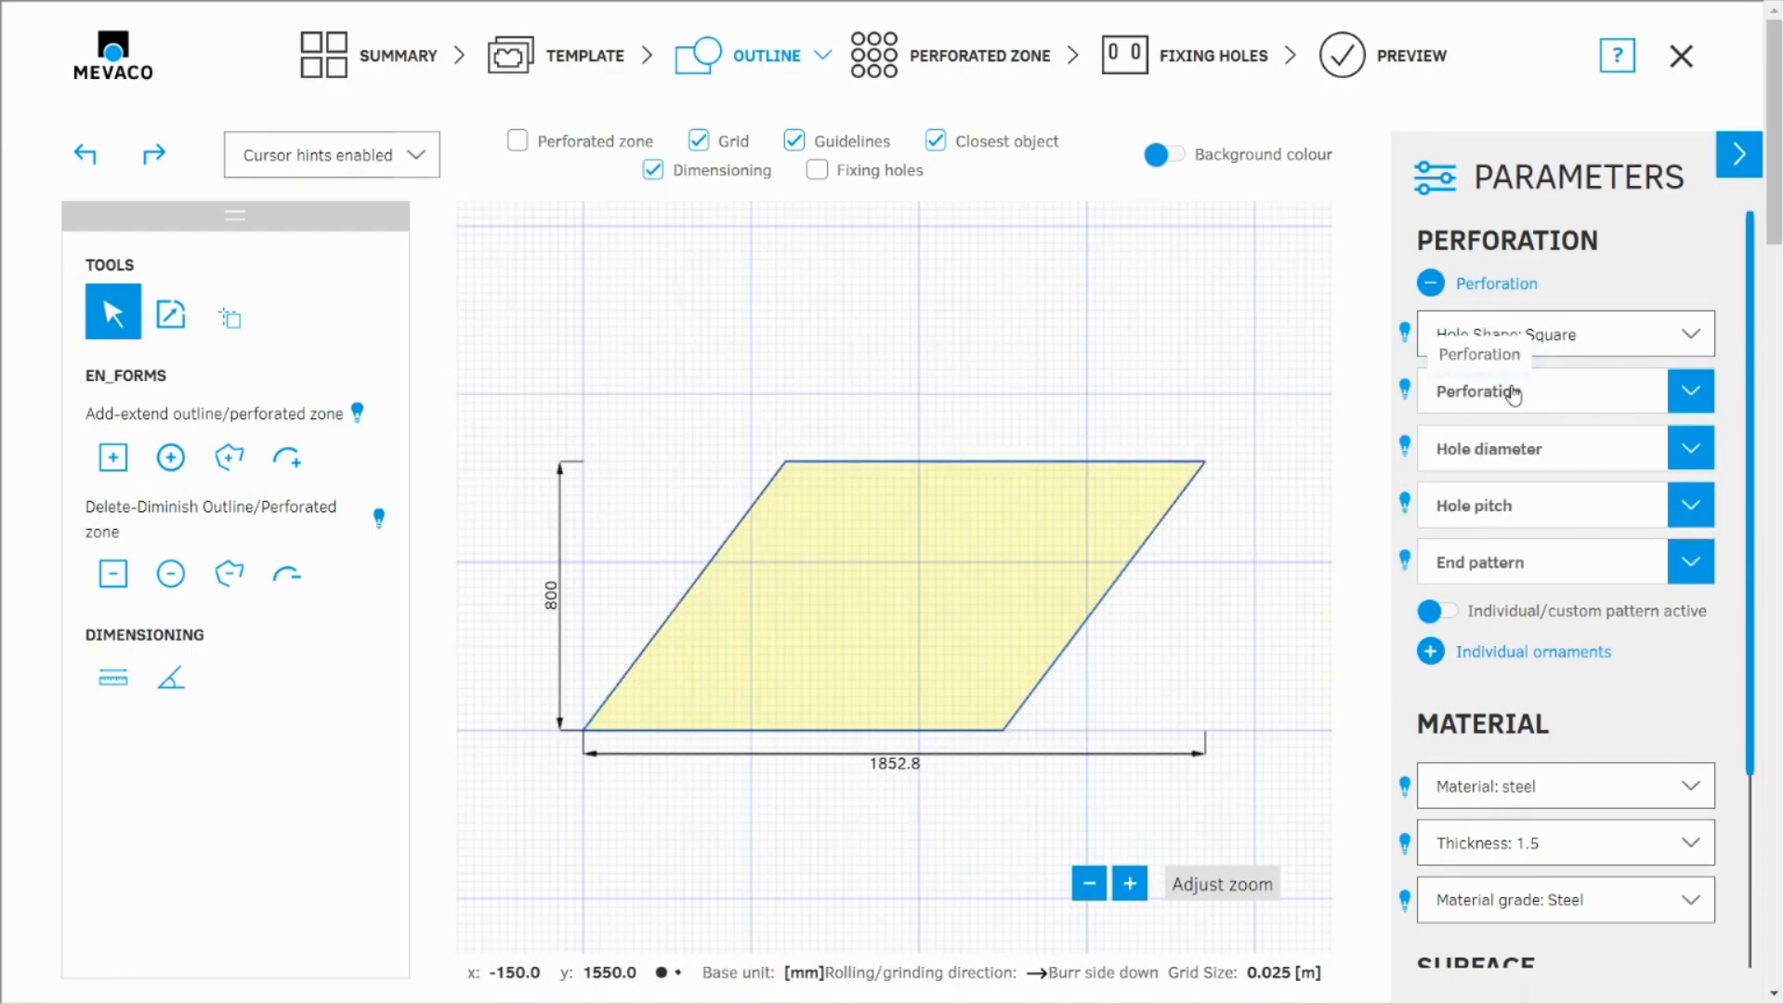
{"action": "left_click", "coordinate": [1505, 390]}
{"action": "left_click", "coordinate": [1498, 452]}
Step: Set the square holes' diameter to 50 and their hole pitch to 100
{"action": "left_click", "coordinate": [1513, 451]}
{"action": "scroll", "coordinate": [1522, 617], "scroll_direction": "down", "scroll_amount": 8}
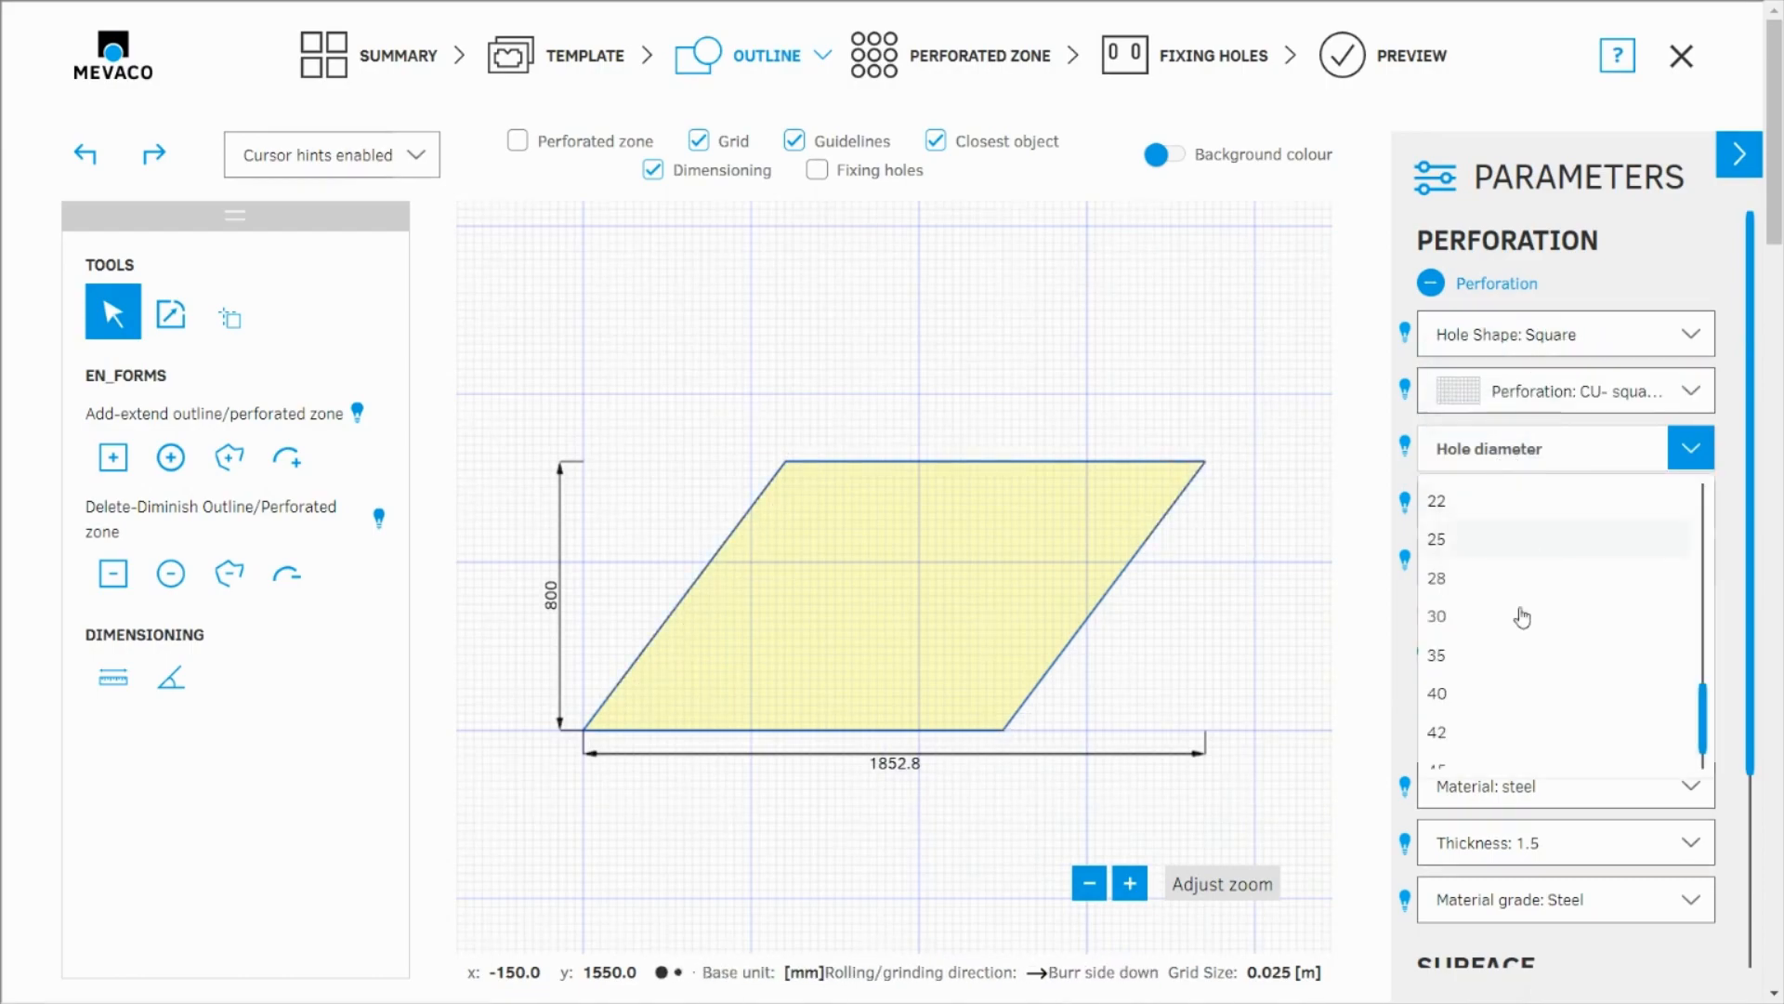
{"action": "scroll", "coordinate": [1480, 746], "scroll_direction": "down", "scroll_amount": 3}
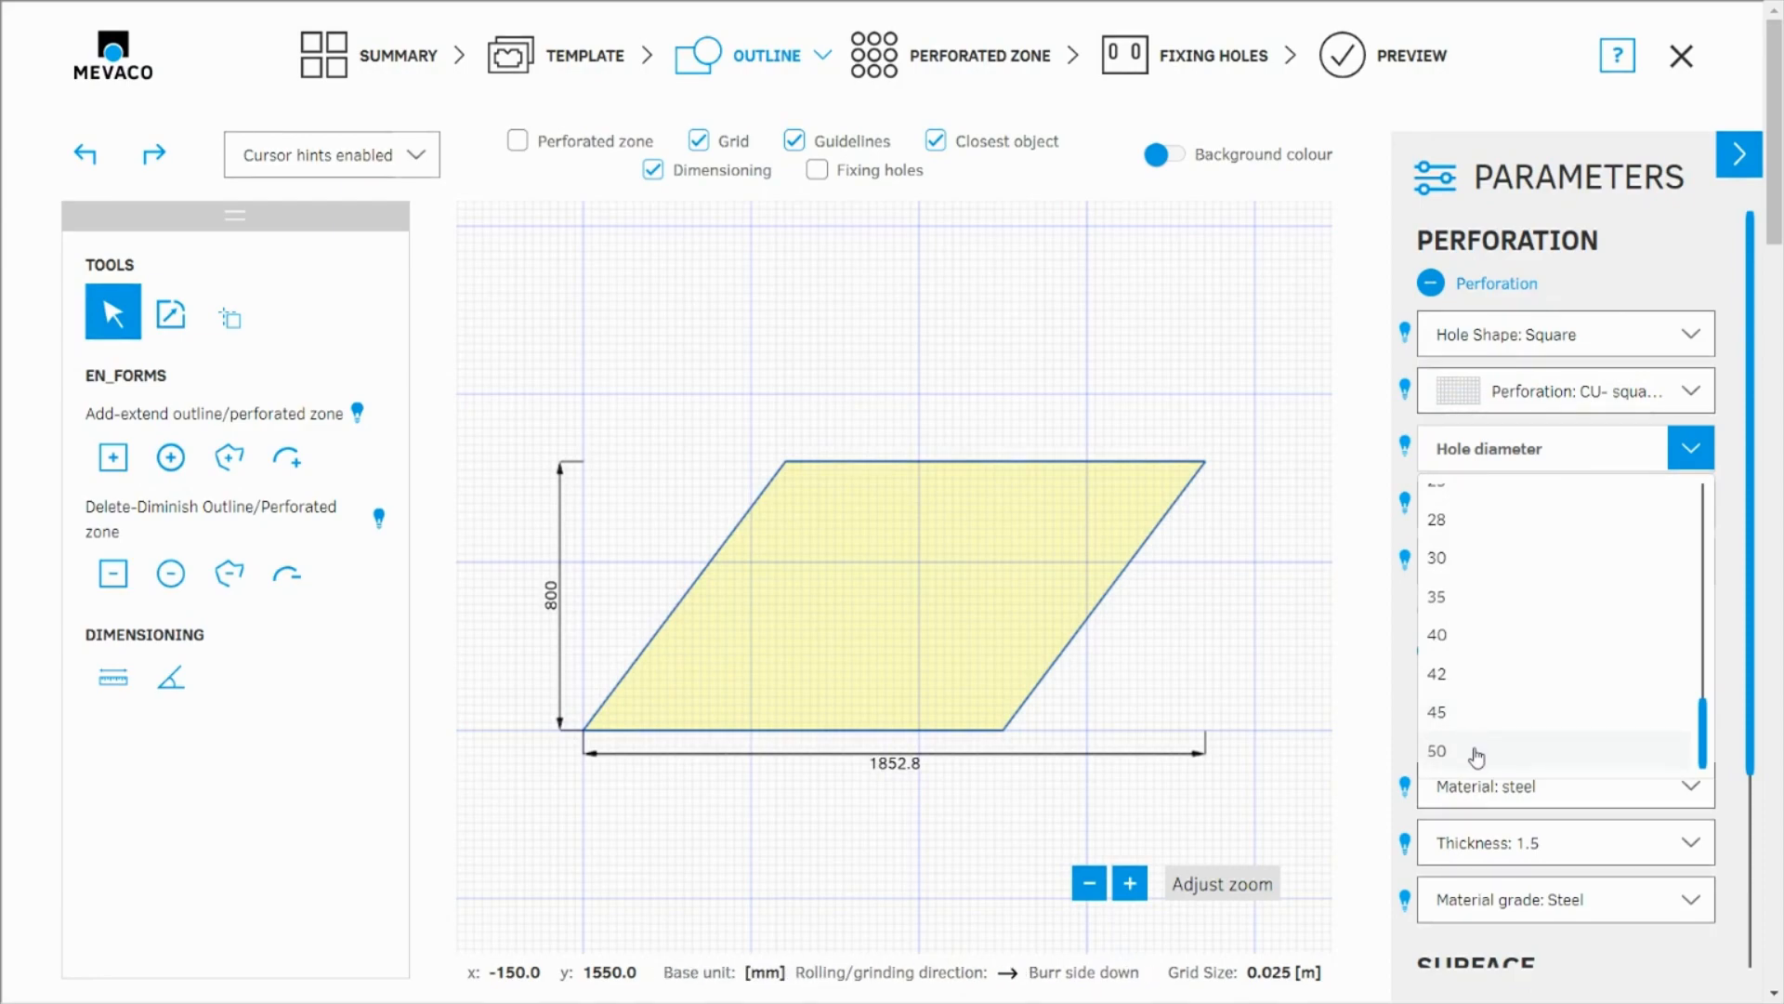
{"action": "left_click", "coordinate": [1476, 745]}
{"action": "left_click", "coordinate": [1518, 505]}
{"action": "left_click", "coordinate": [1503, 604]}
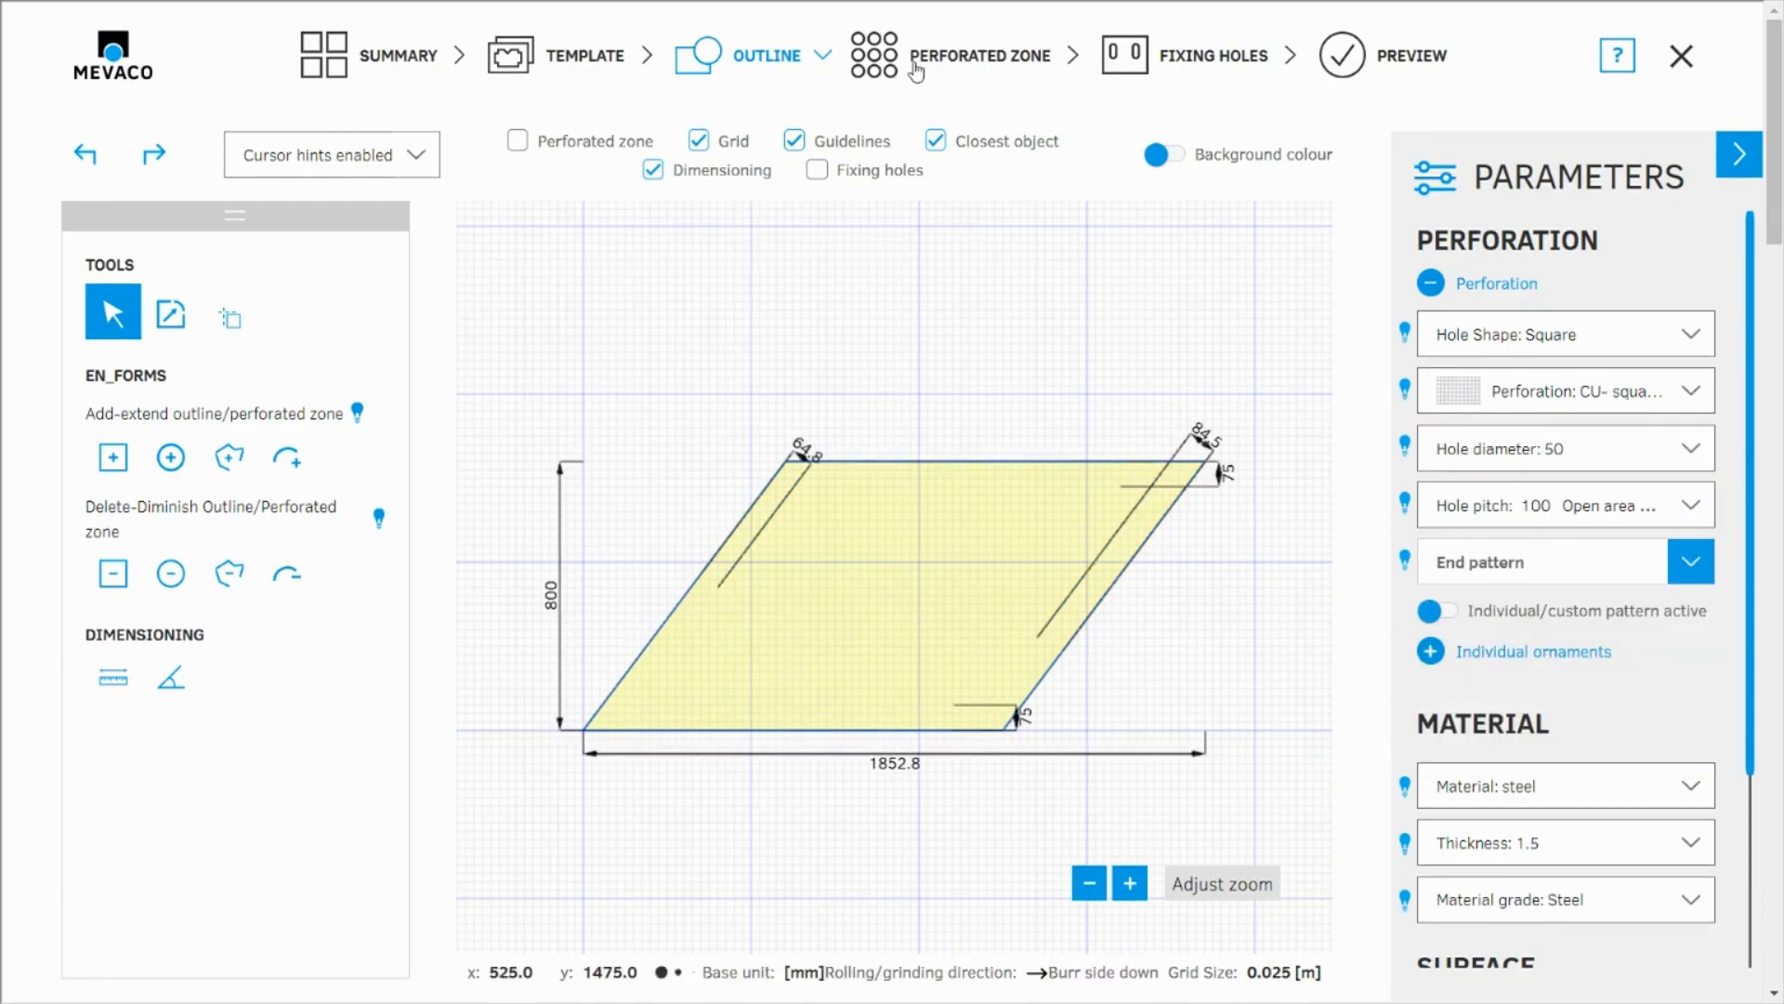
Step: Go to perforated zone editing with the grid hidden and switch the zone adjustment to manual
{"action": "left_click", "coordinate": [910, 61]}
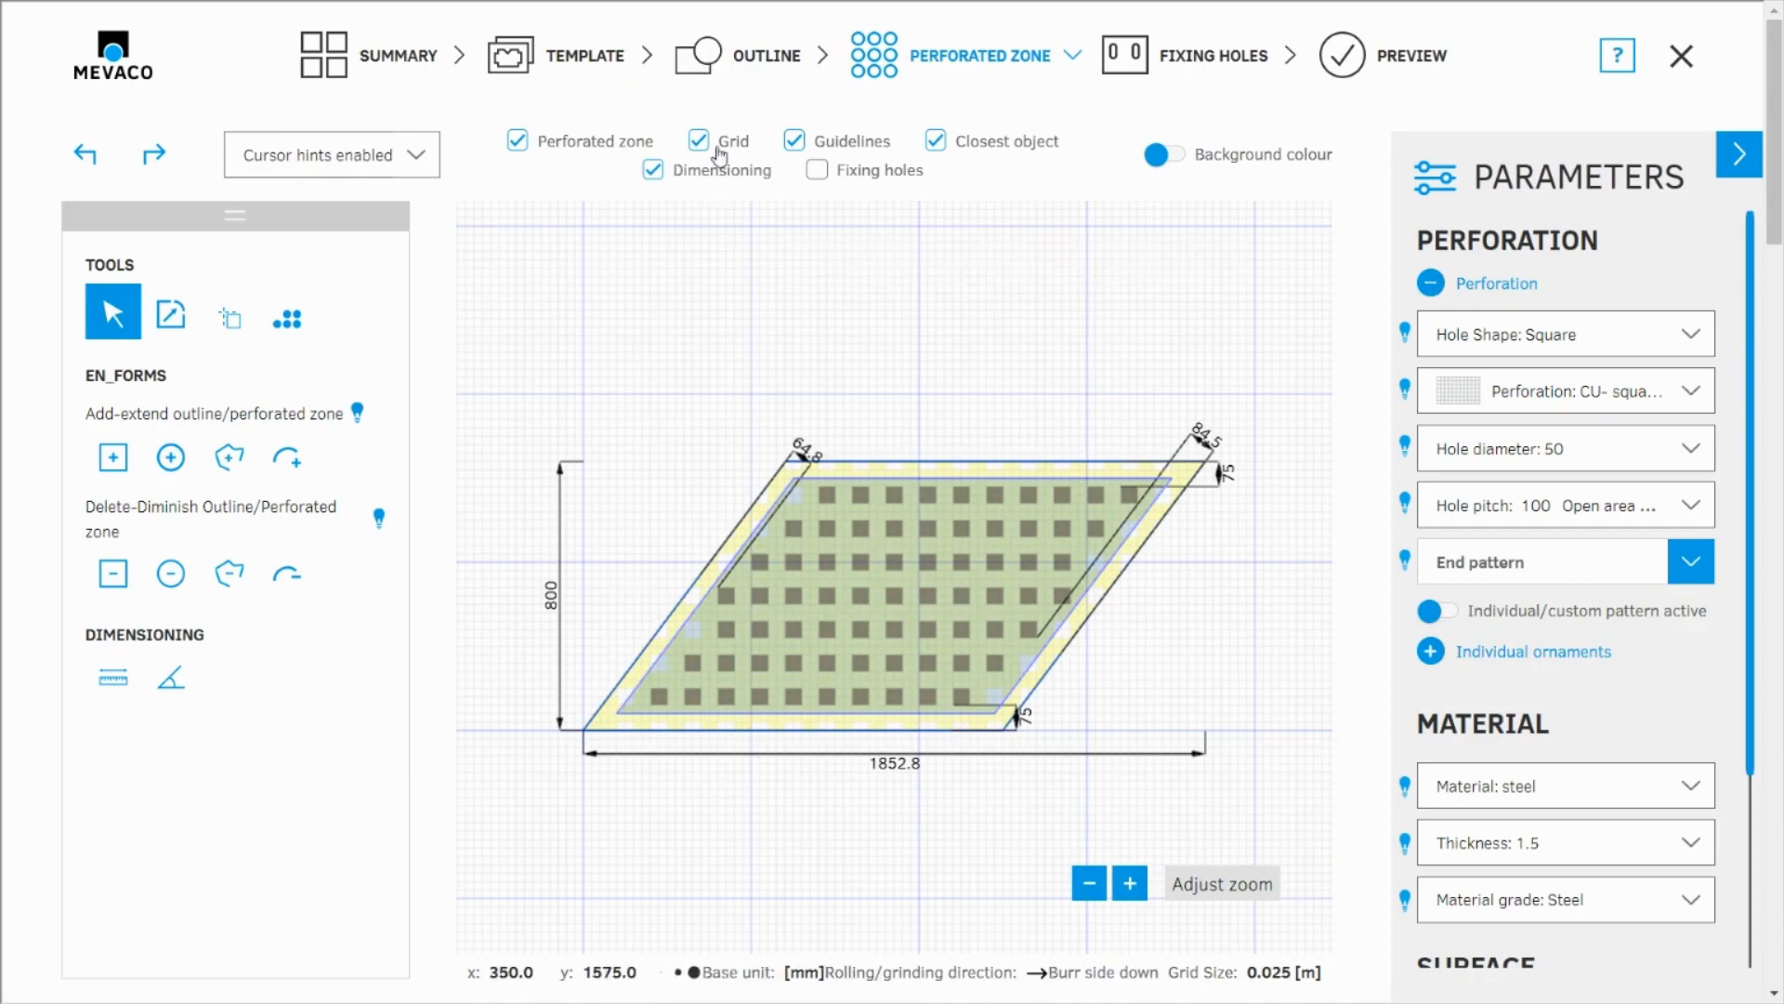
{"action": "left_click", "coordinate": [714, 147]}
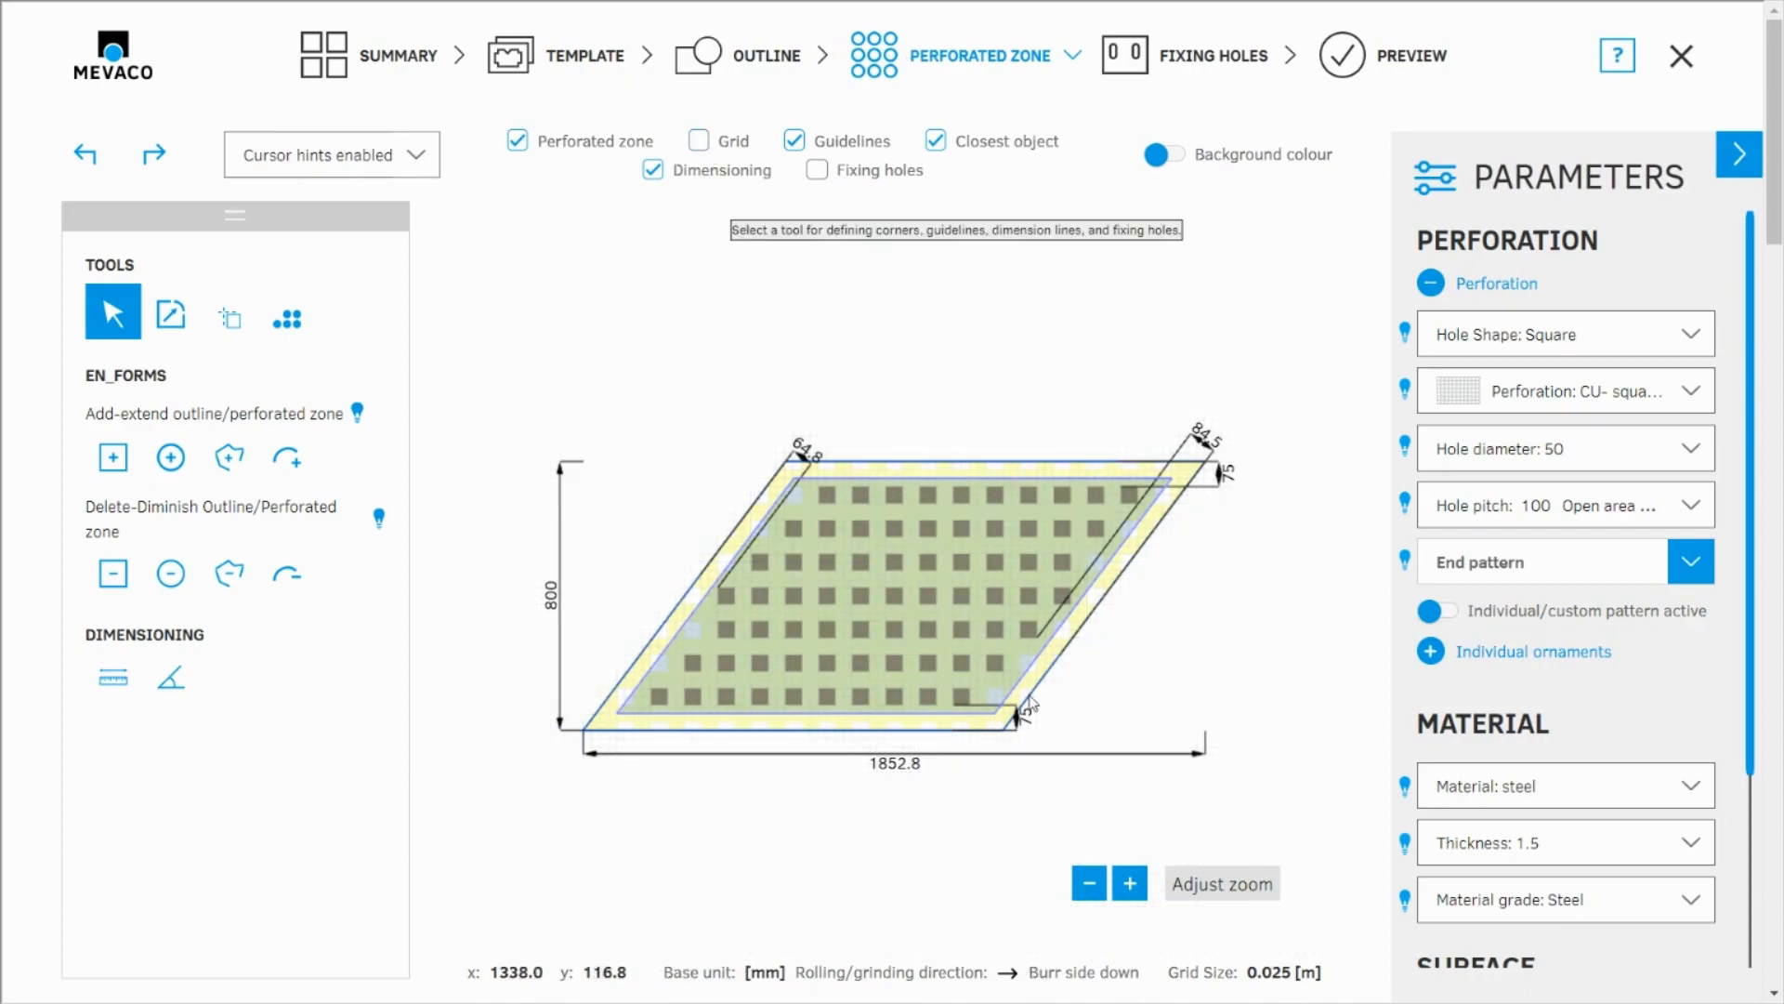
{"action": "scroll", "coordinate": [703, 640], "scroll_direction": "up", "scroll_amount": 2}
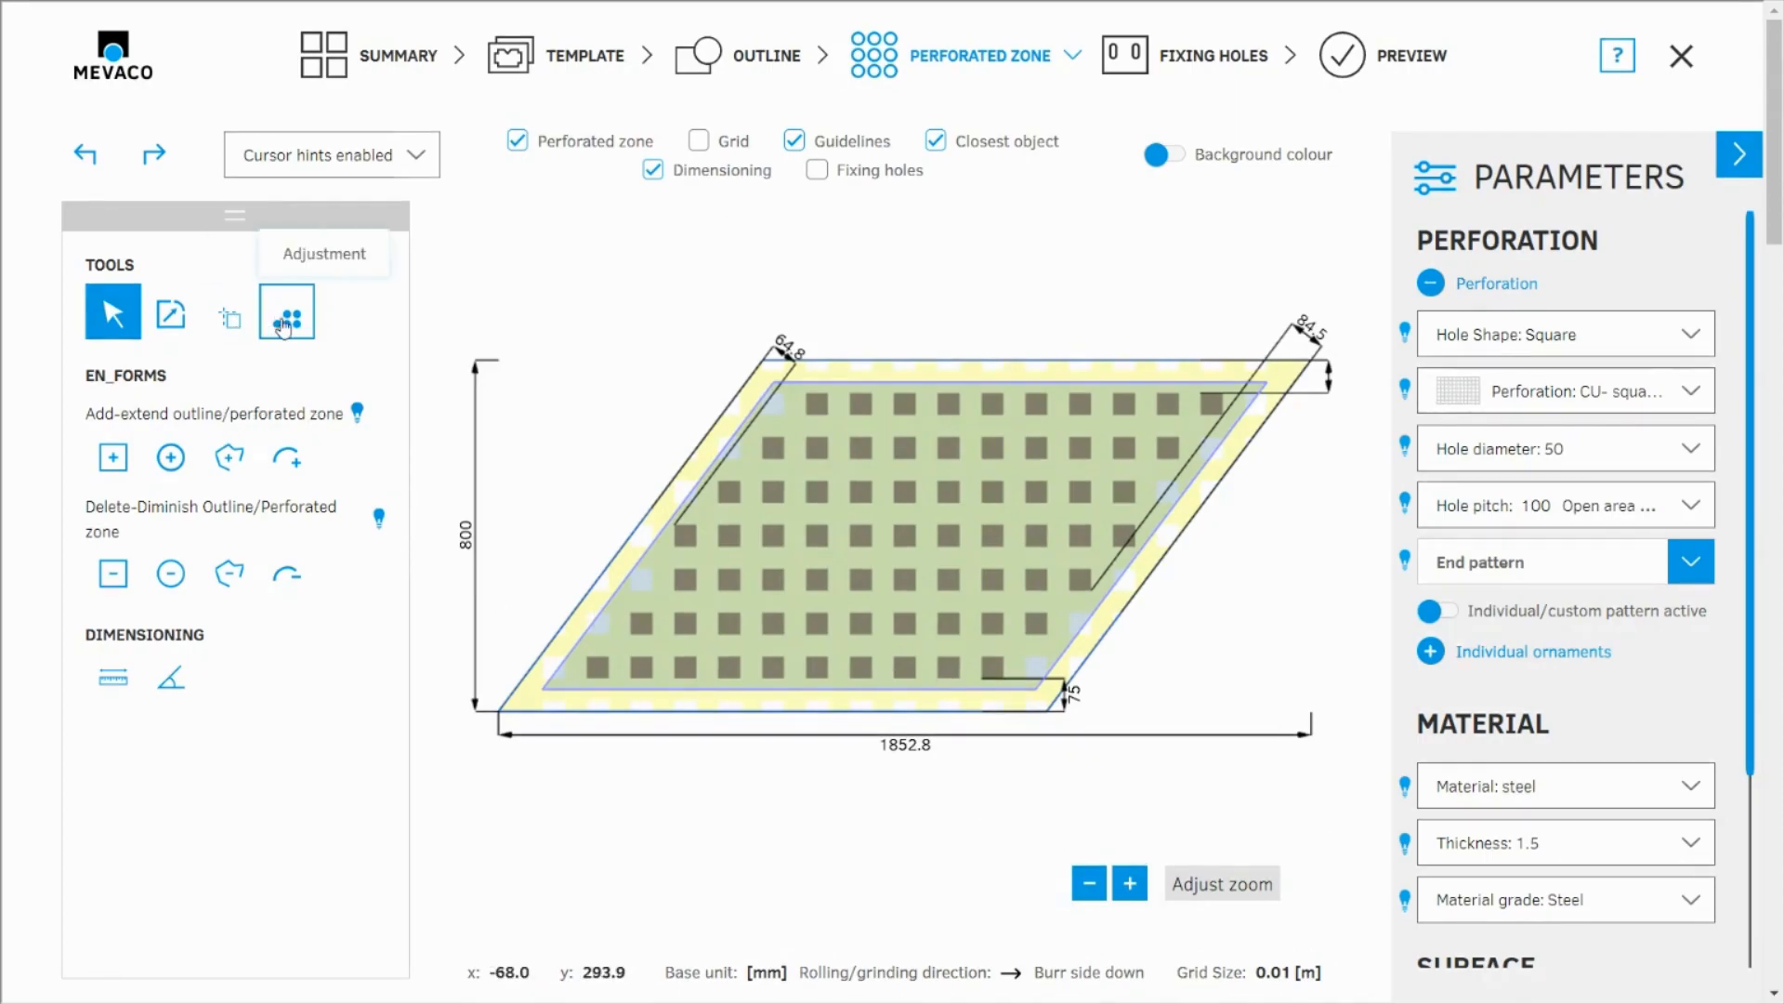
{"action": "left_click", "coordinate": [287, 317]}
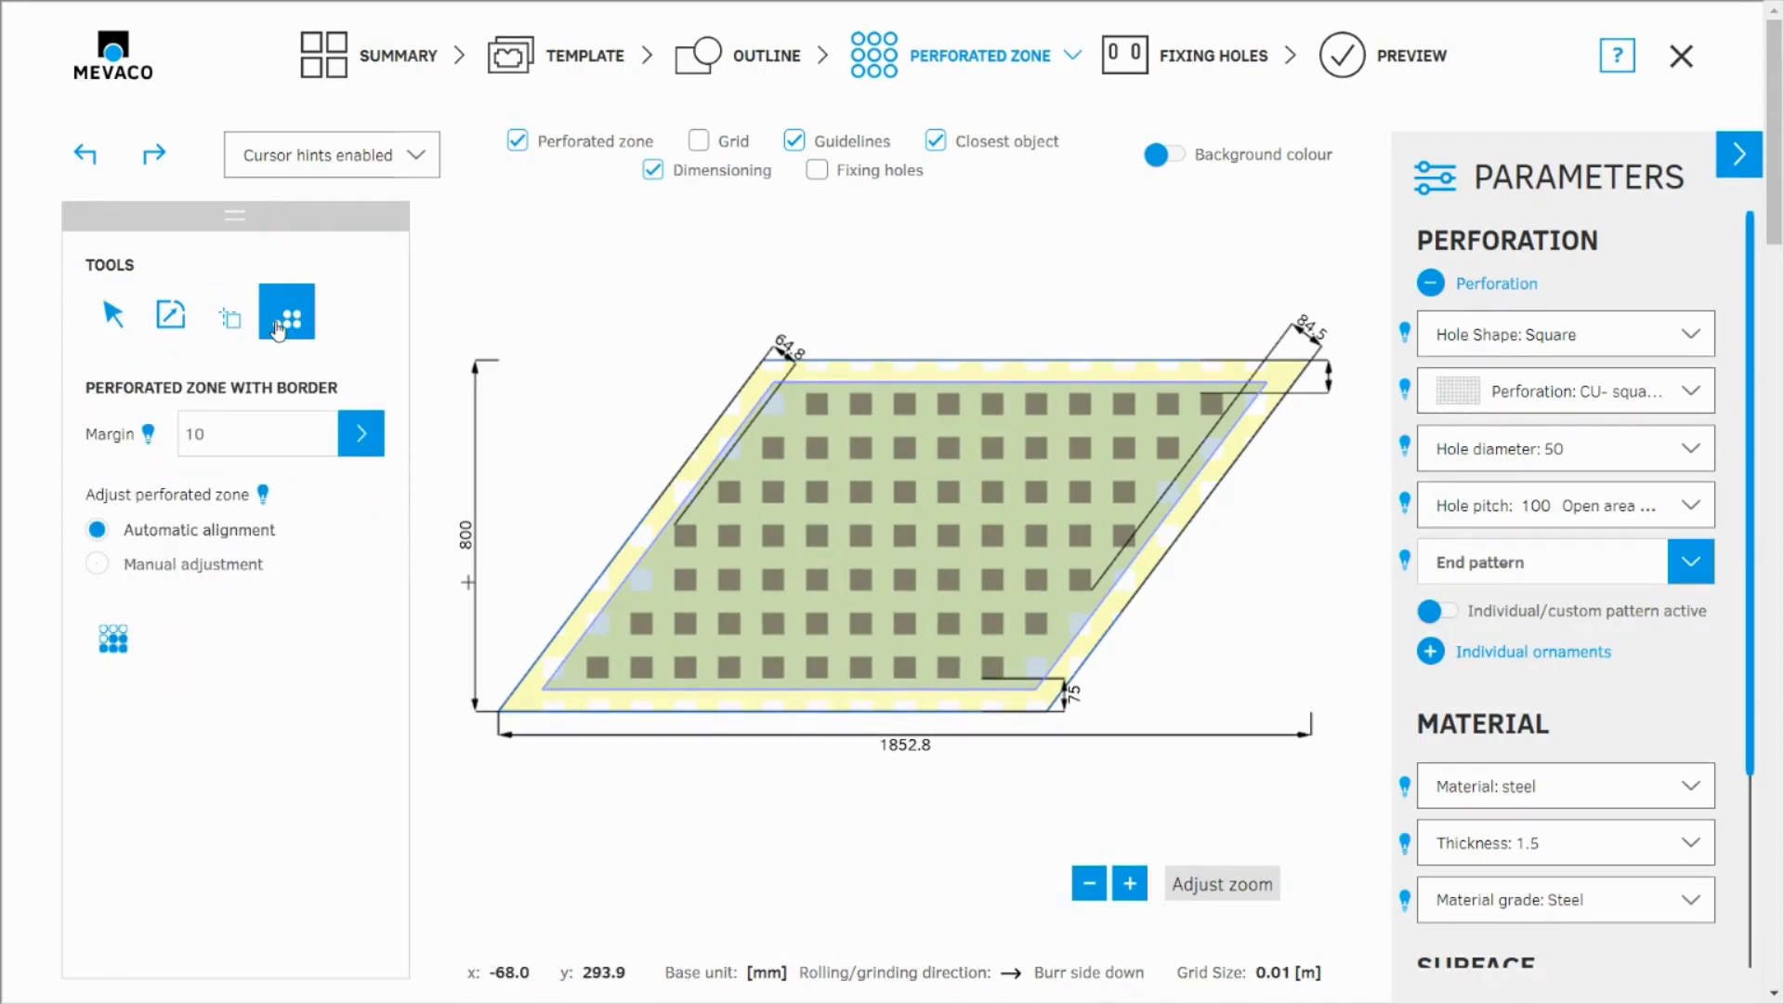
{"action": "left_click", "coordinate": [162, 567]}
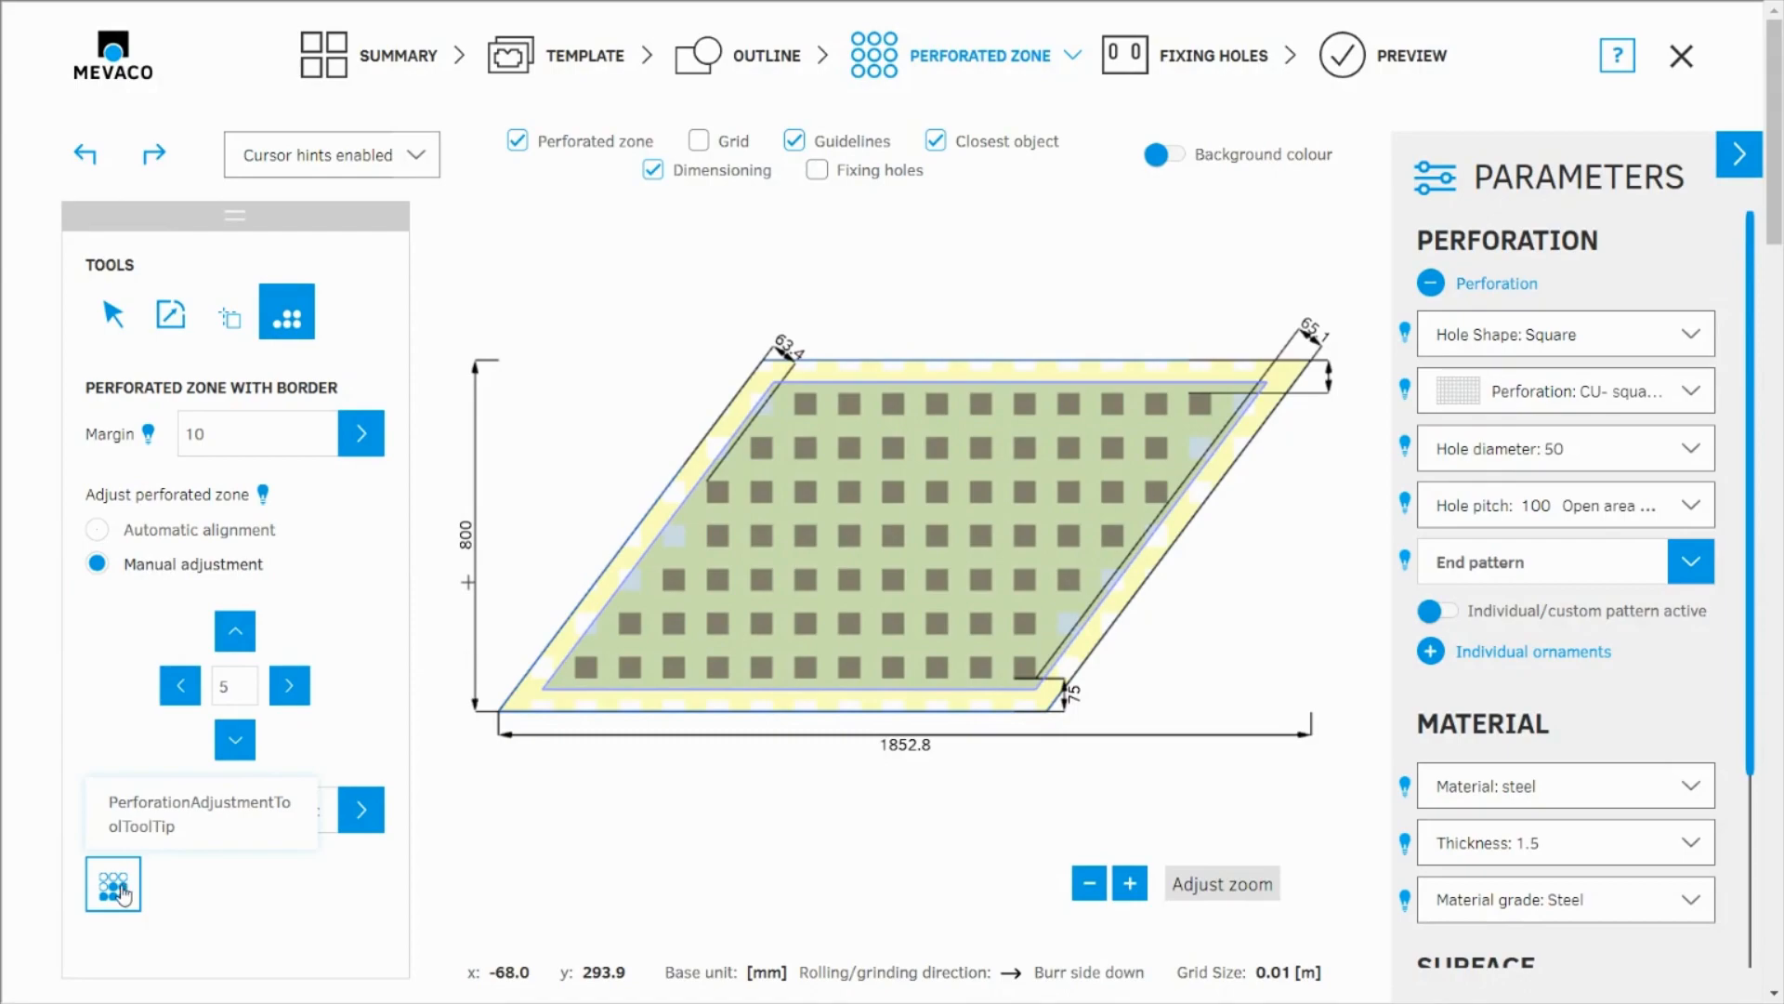
Step: Remove the outermost hole at each end of the rhomboid's third row using the single-hole perforation adjustment tool
{"action": "left_click", "coordinate": [125, 892]}
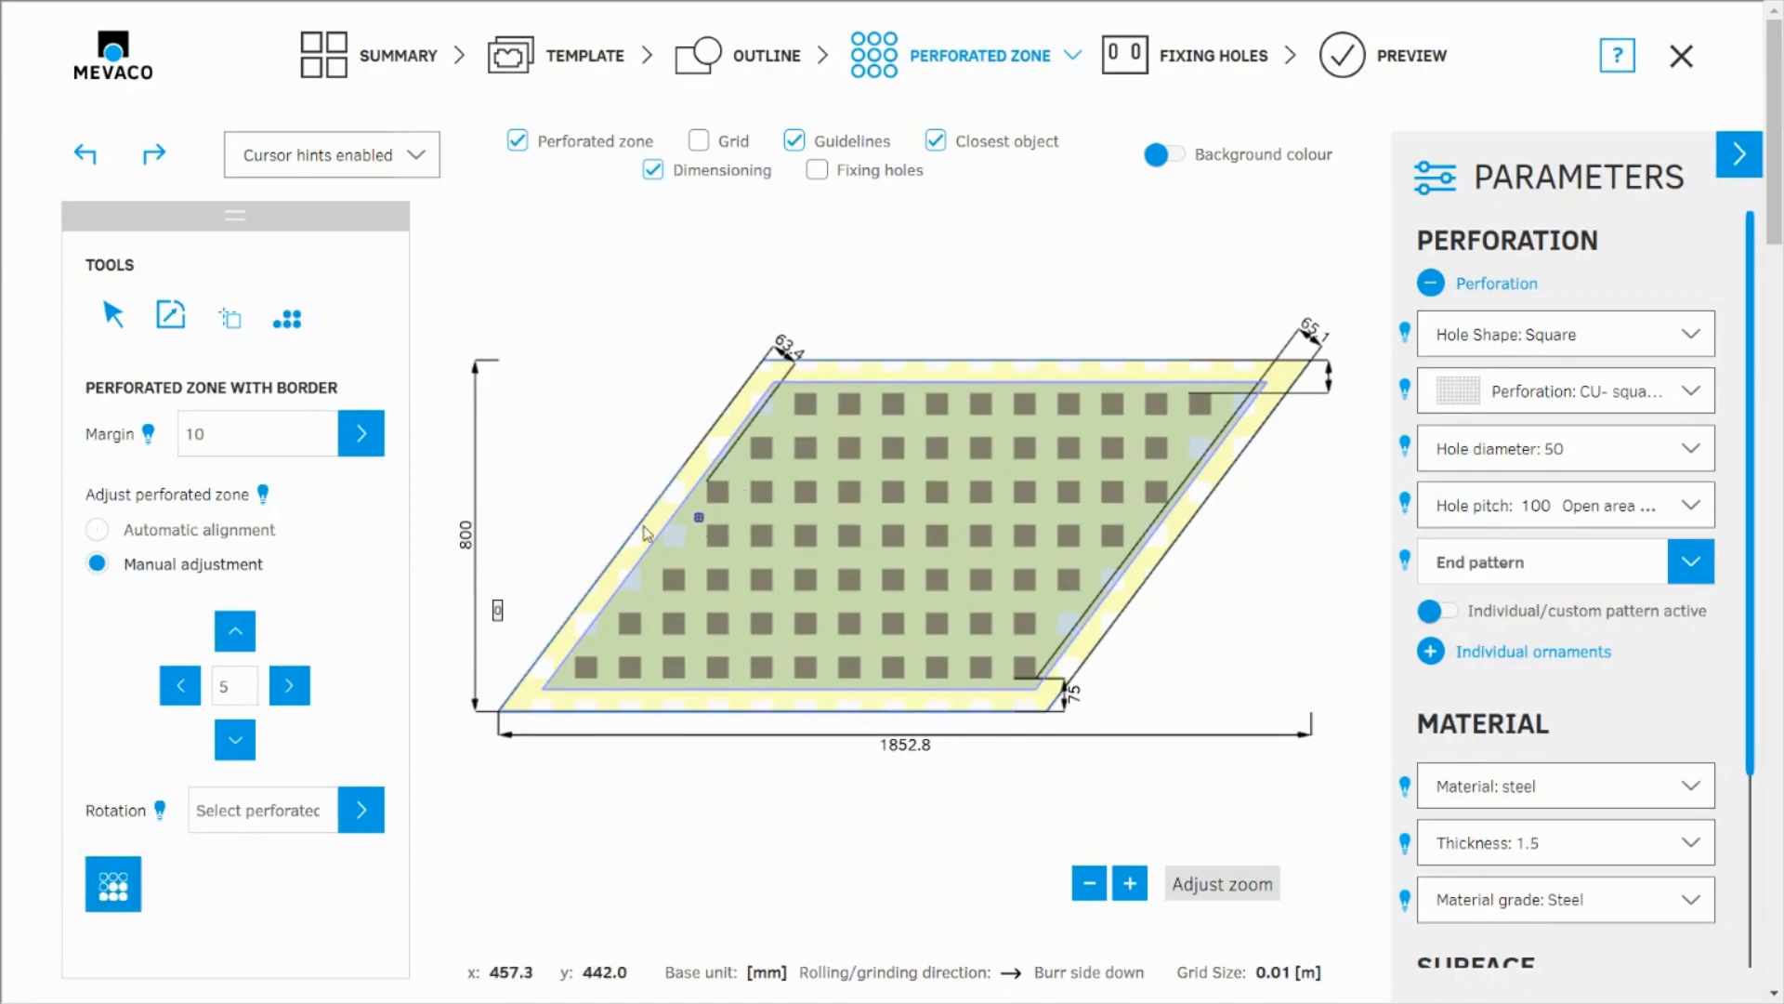
{"action": "scroll", "coordinate": [669, 513], "scroll_direction": "up", "scroll_amount": 2}
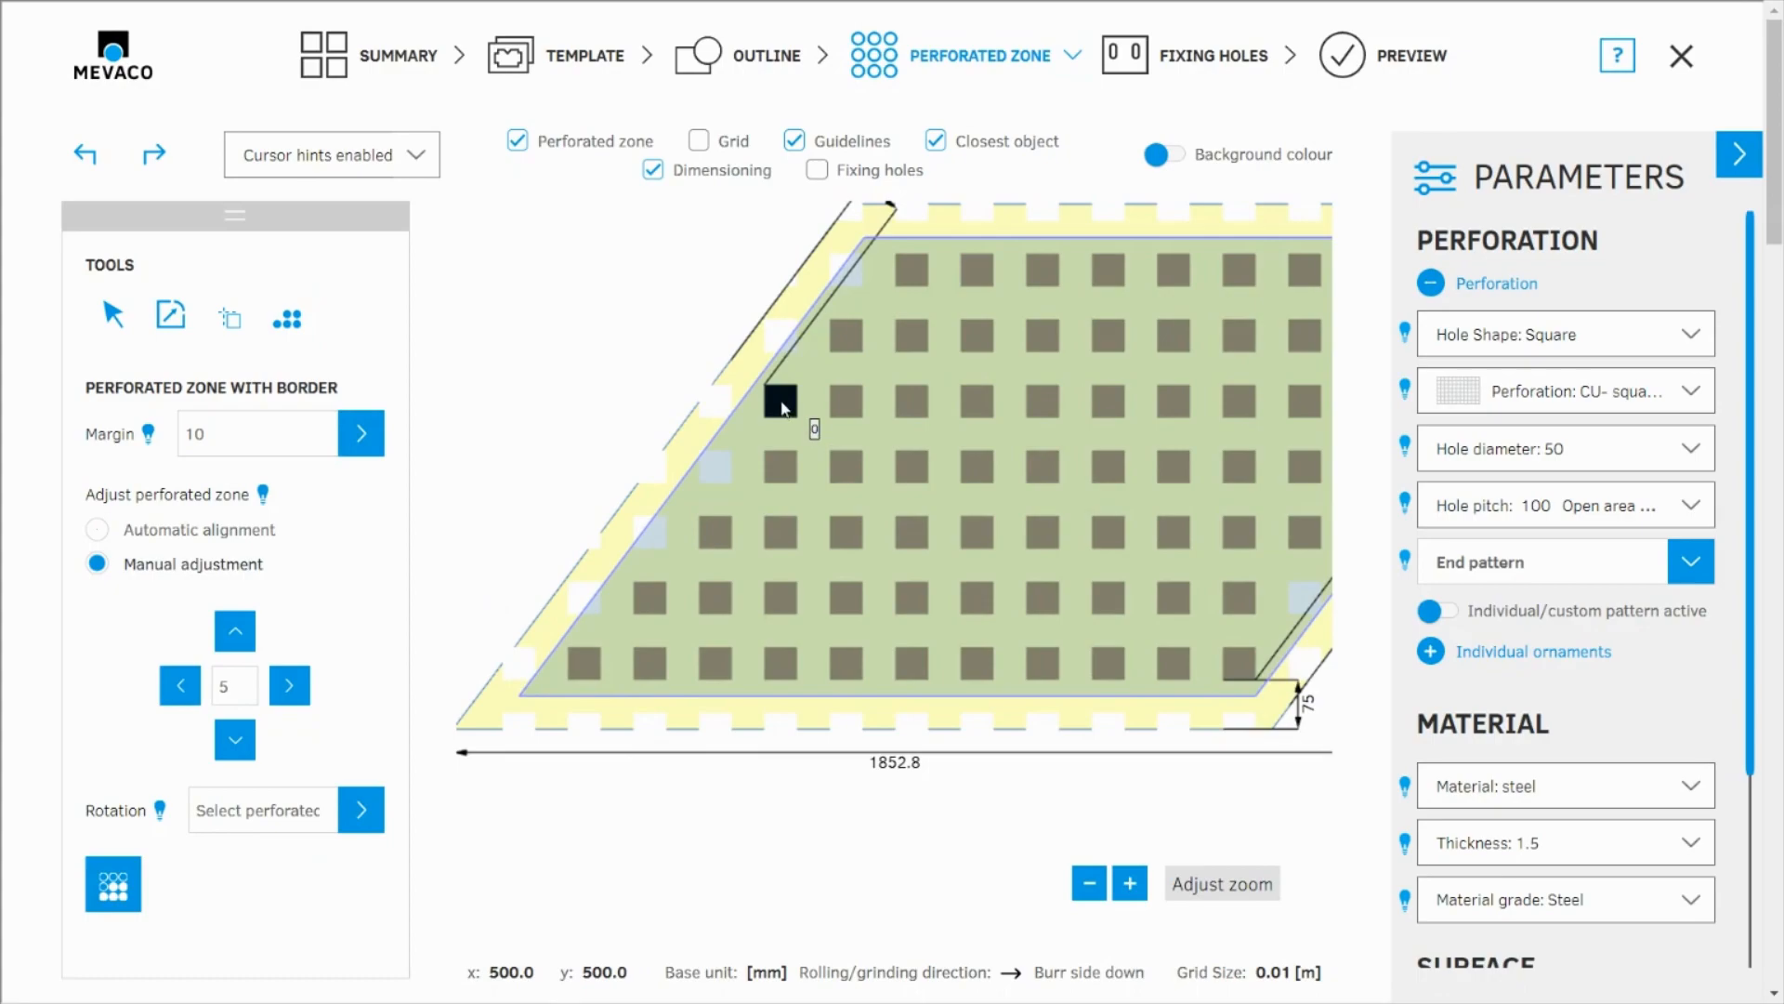
{"action": "scroll", "coordinate": [785, 407], "scroll_direction": "down", "scroll_amount": 1}
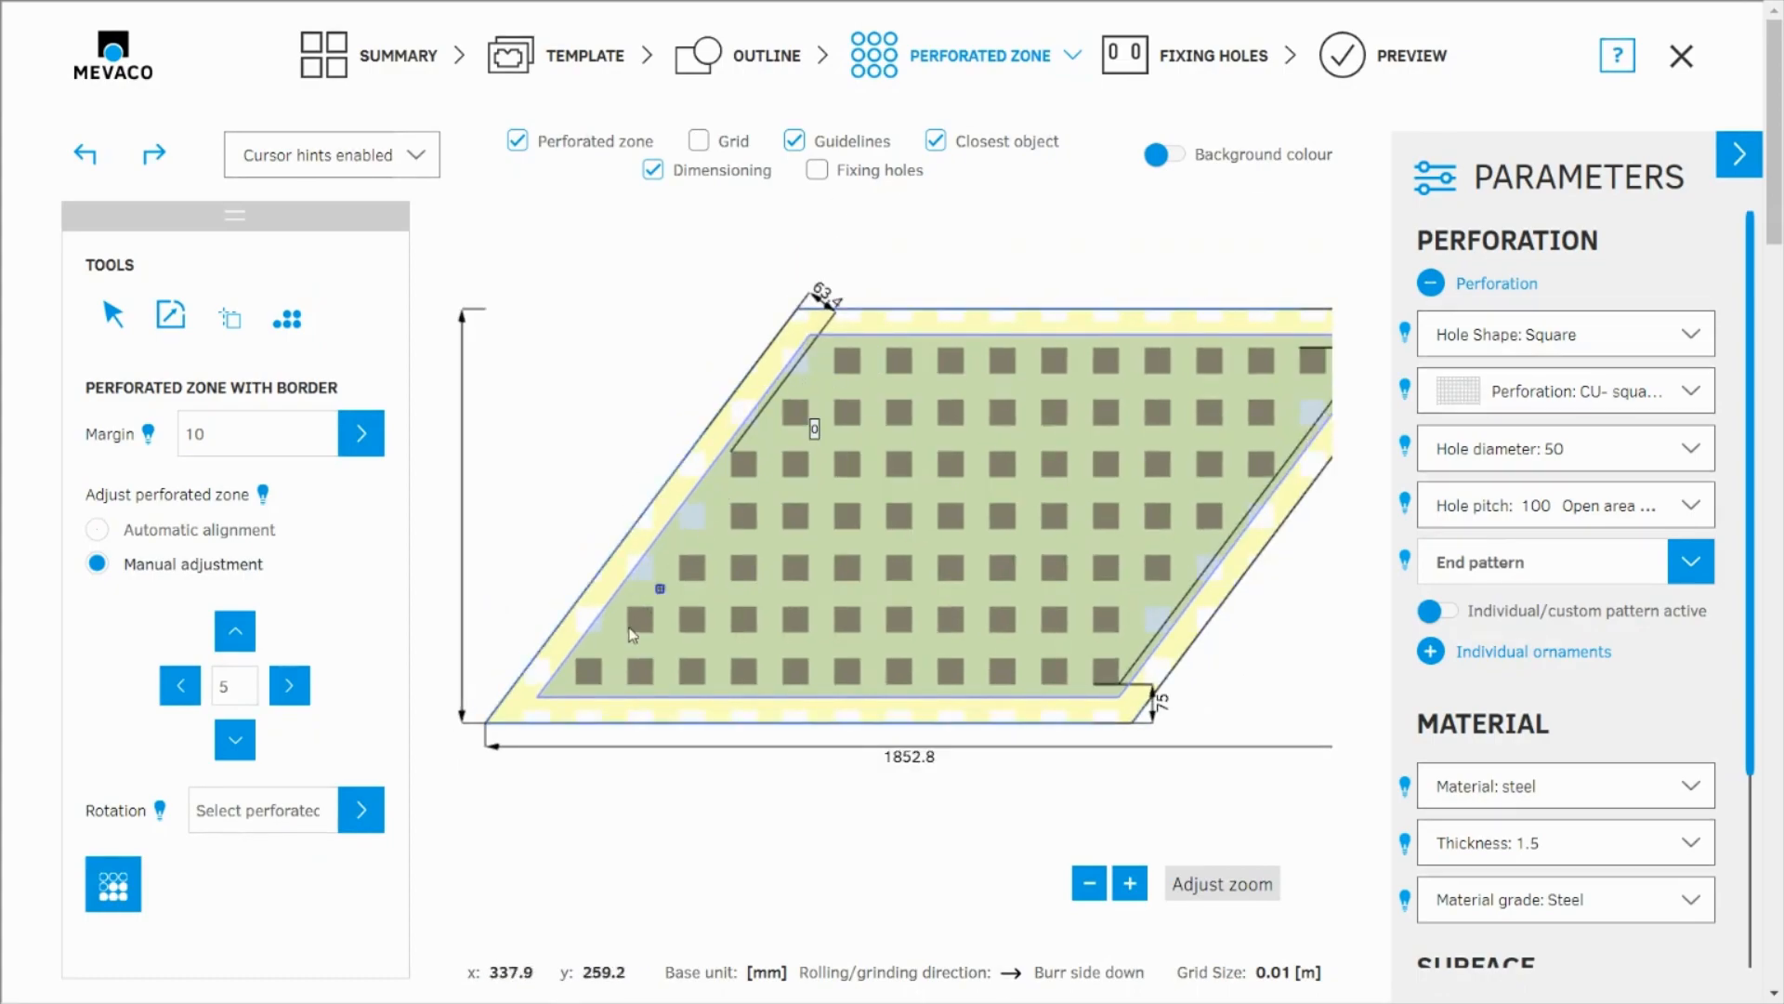
{"action": "scroll", "coordinate": [757, 492], "scroll_direction": "up", "scroll_amount": 2}
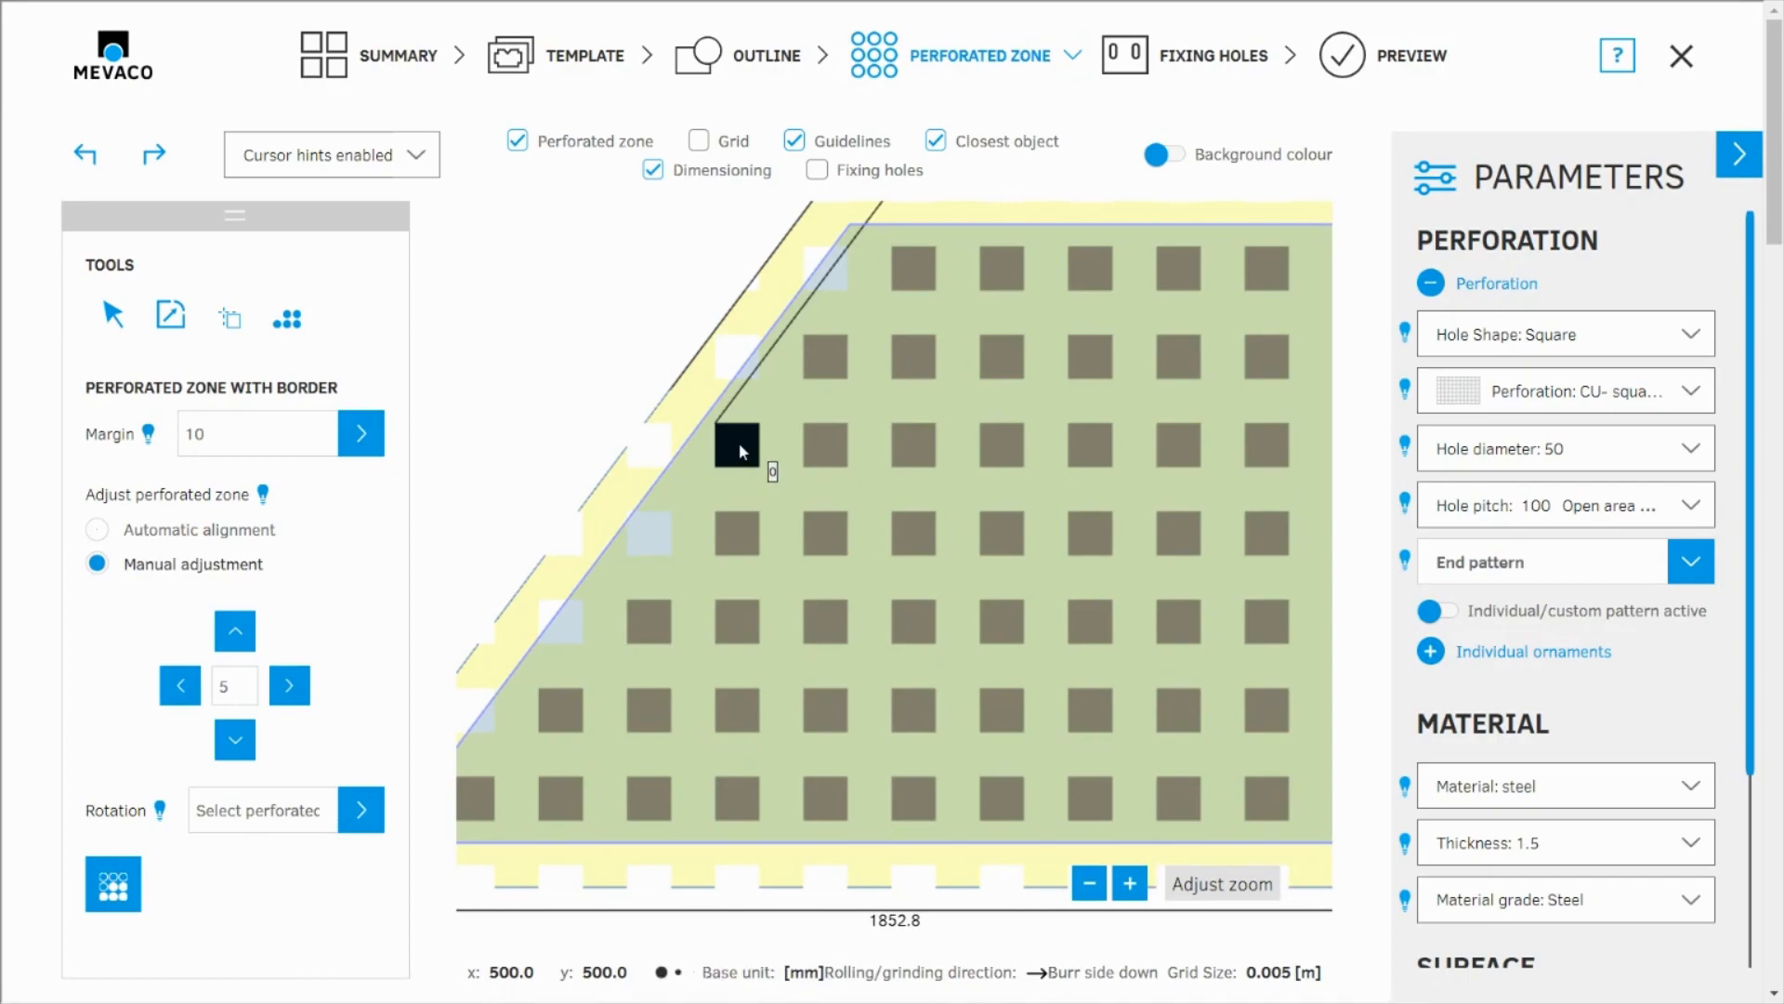
{"action": "left_click", "coordinate": [739, 443]}
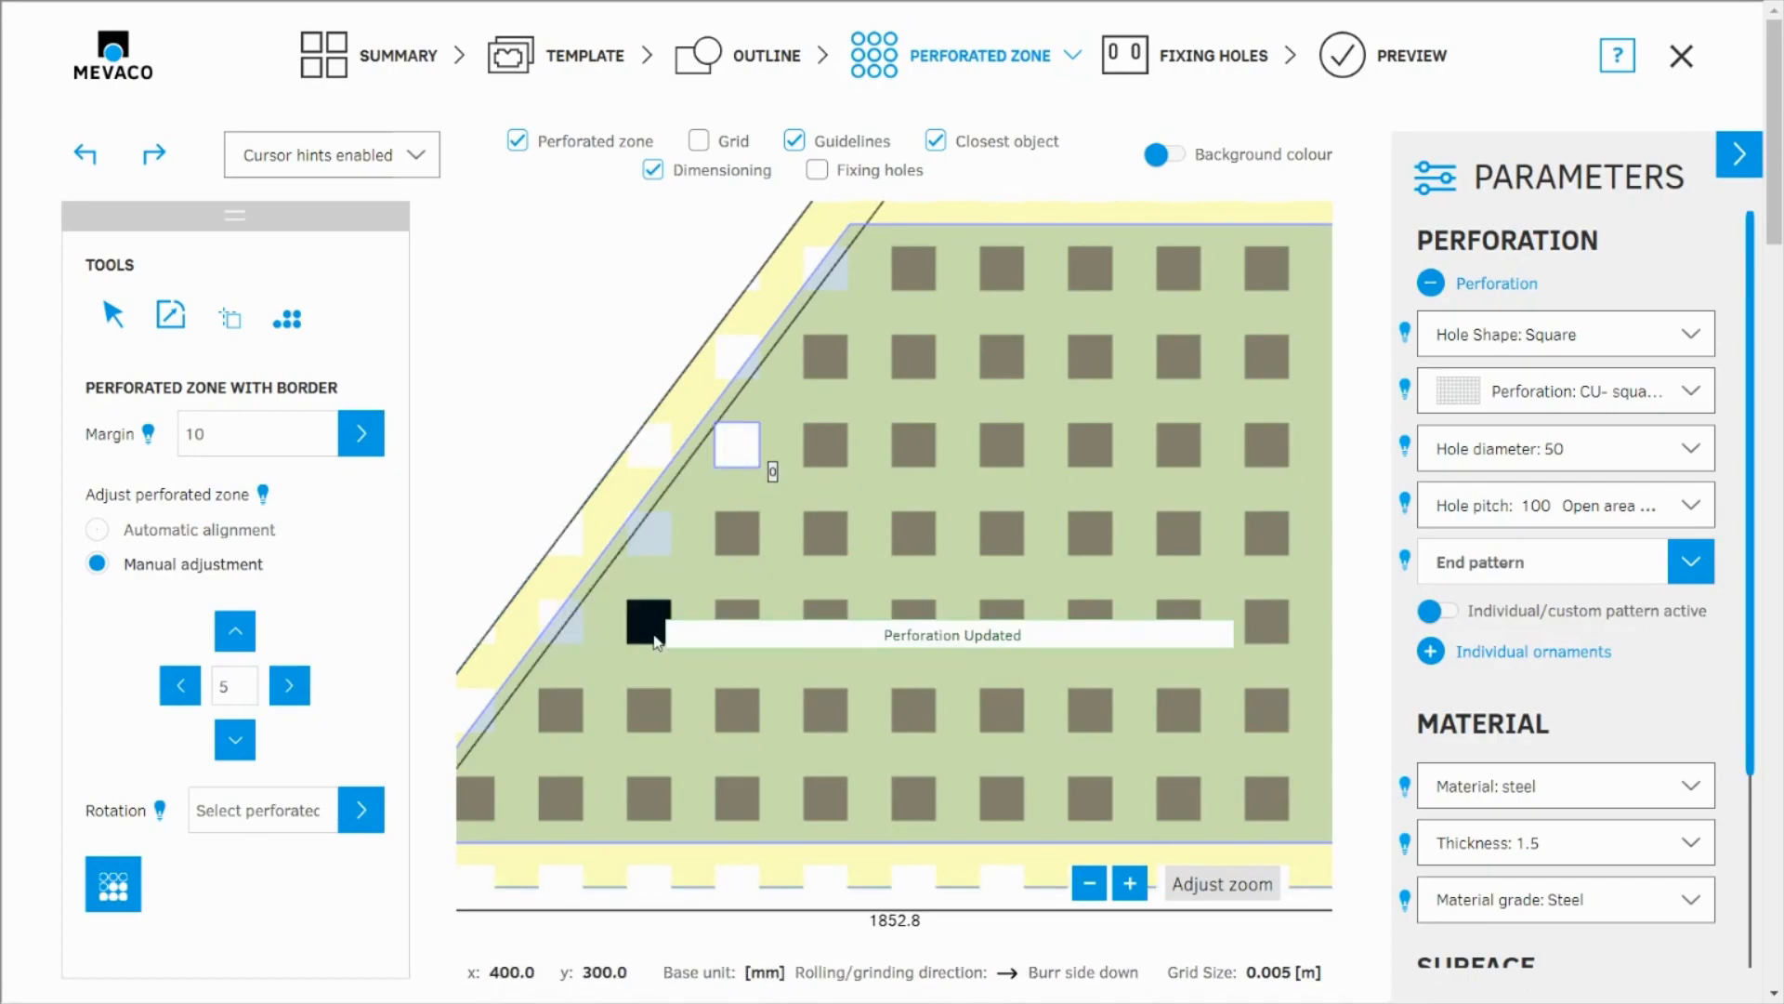
{"action": "scroll", "coordinate": [660, 656], "scroll_direction": "down", "scroll_amount": 2}
{"action": "scroll", "coordinate": [1196, 533], "scroll_direction": "up", "scroll_amount": 1}
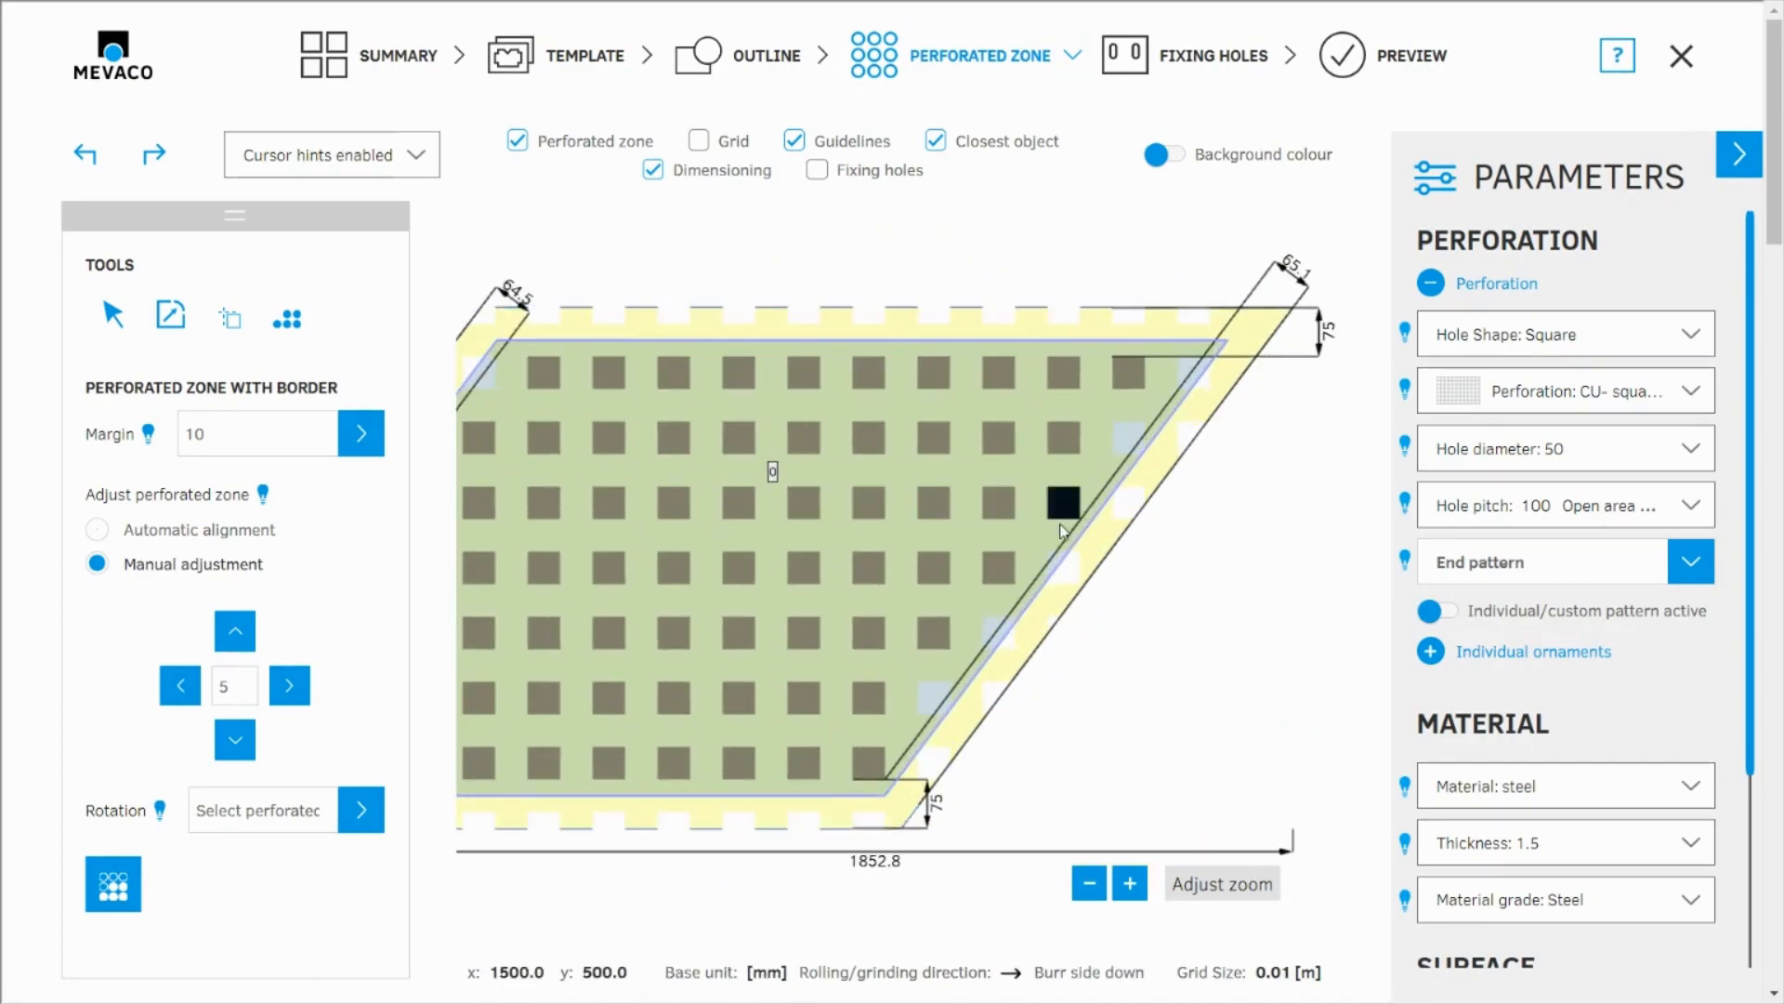
{"action": "left_click", "coordinate": [1066, 506]}
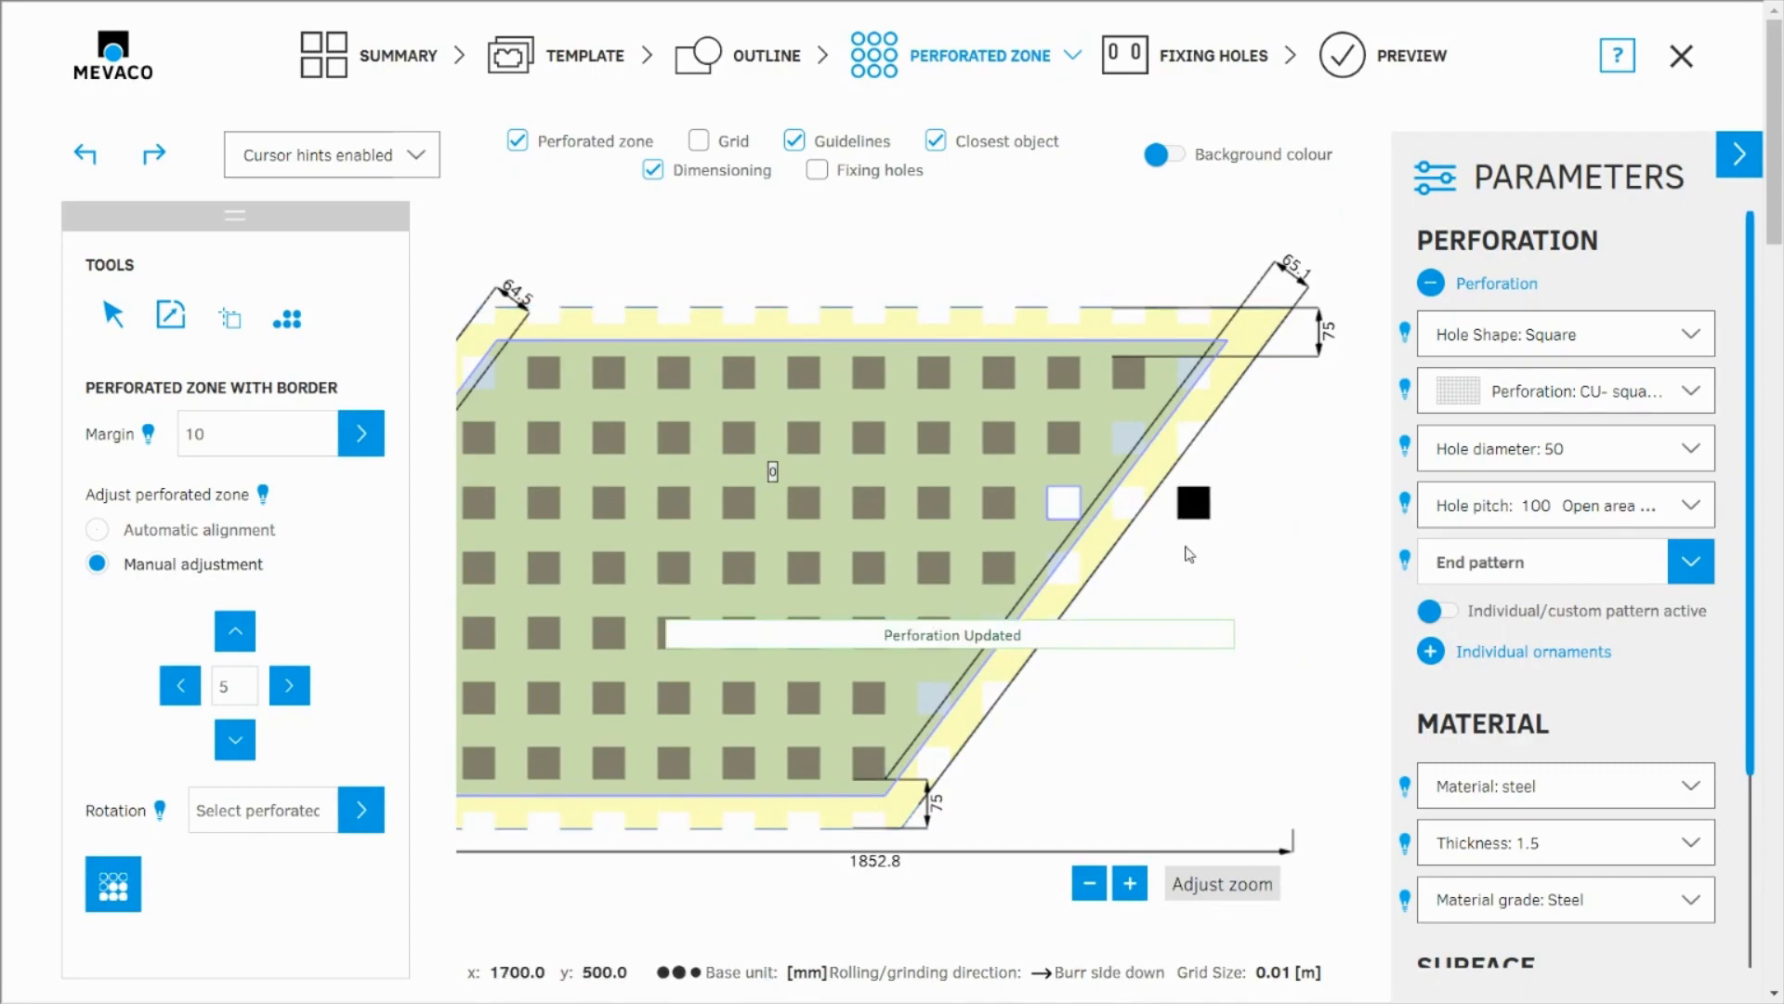
Step: Remove the leftmost hole in the rhomboid's second row and add it back to the perforation
{"action": "scroll", "coordinate": [1191, 506], "scroll_direction": "down", "scroll_amount": 1}
{"action": "scroll", "coordinate": [859, 502], "scroll_direction": "up", "scroll_amount": 2}
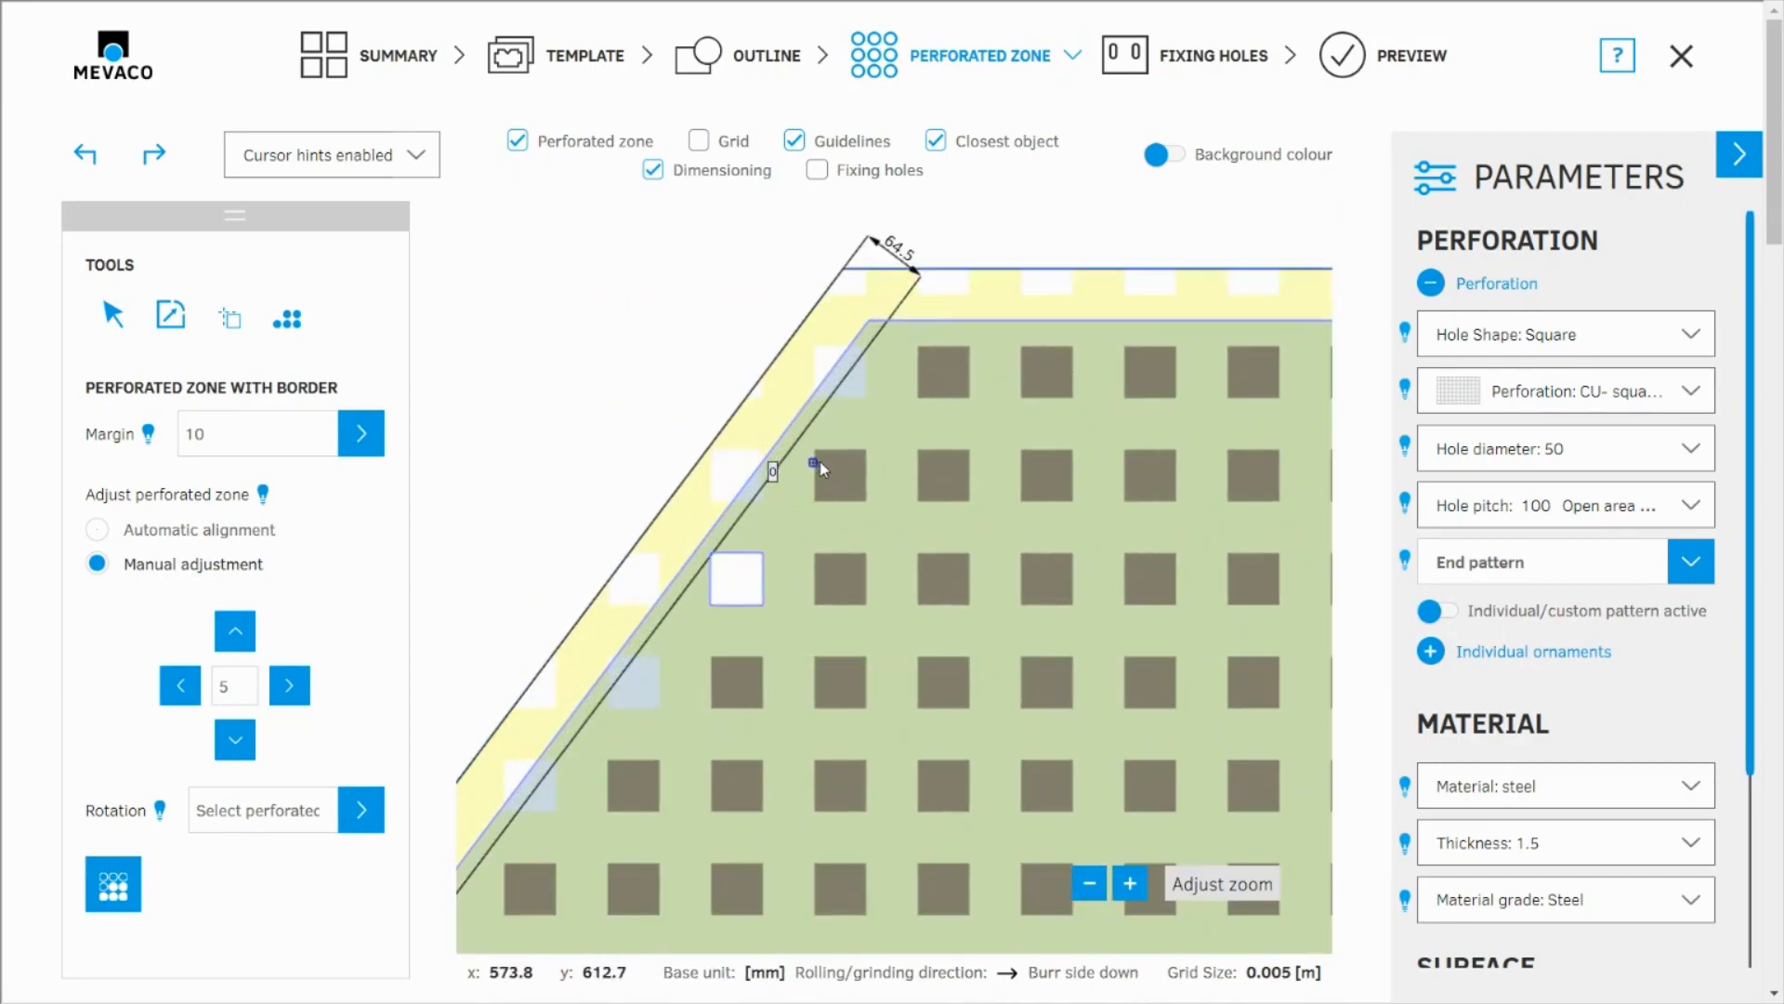
{"action": "left_click", "coordinate": [843, 479]}
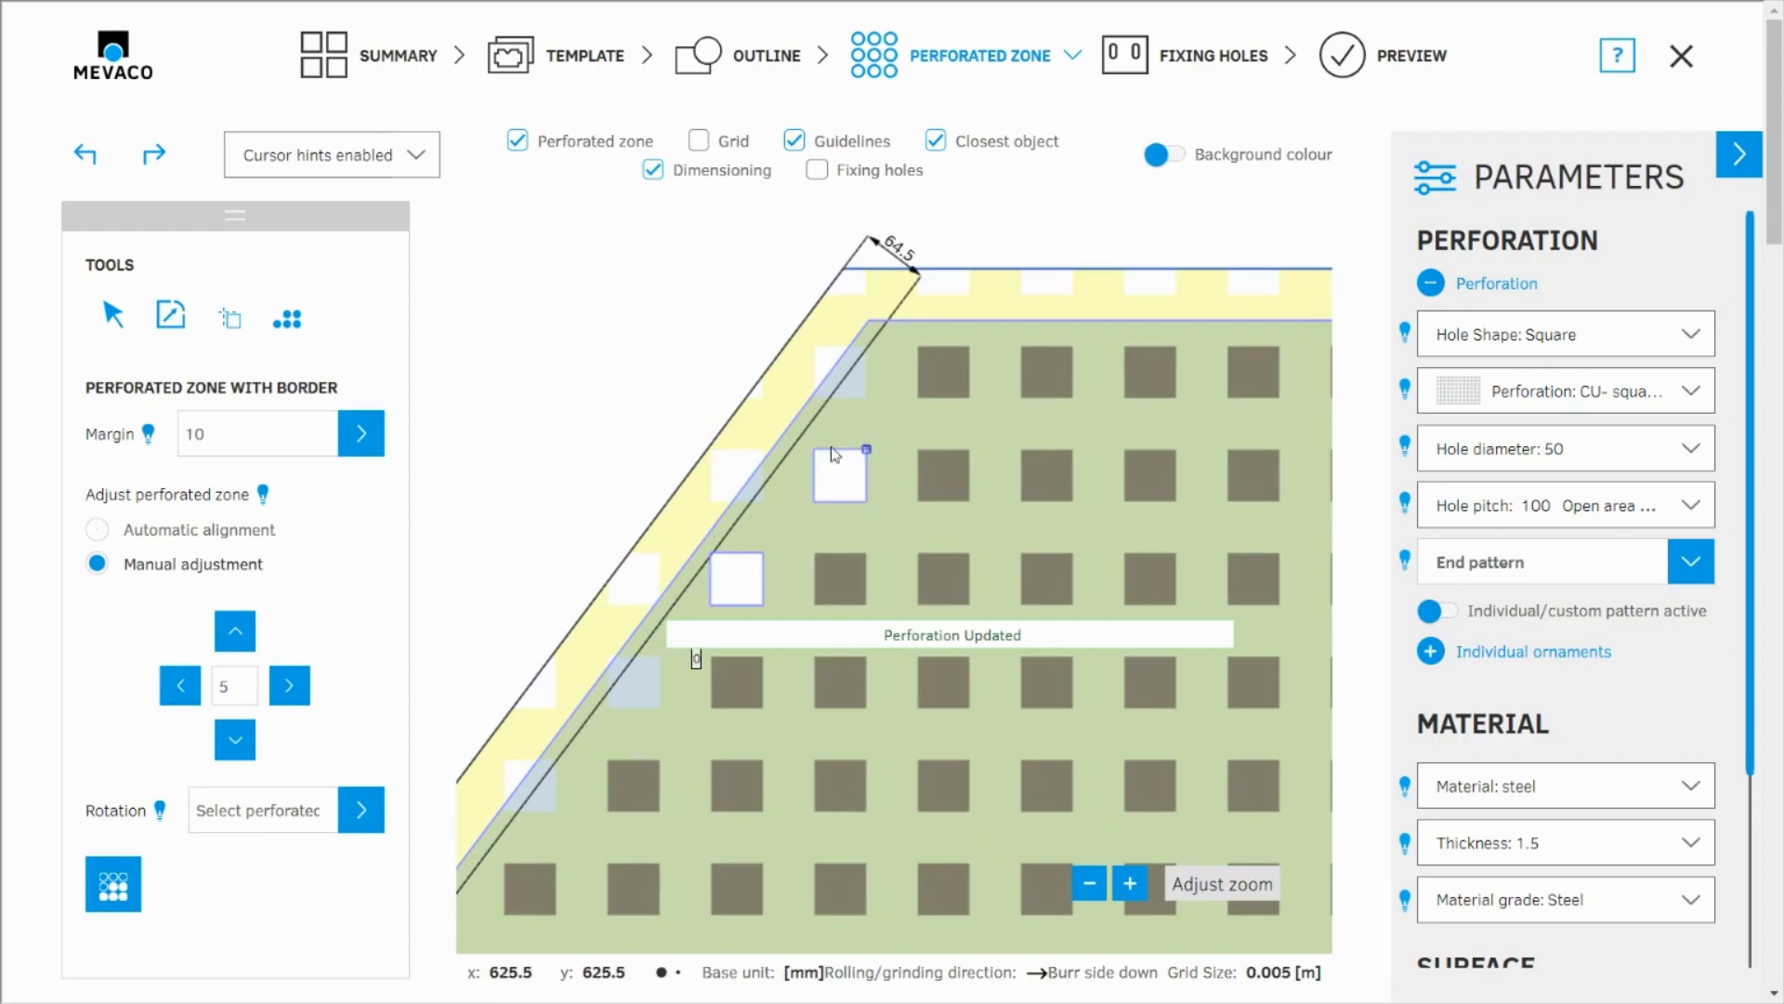
{"action": "scroll", "coordinate": [840, 493], "scroll_direction": "up", "scroll_amount": 1}
{"action": "left_click", "coordinate": [858, 489]}
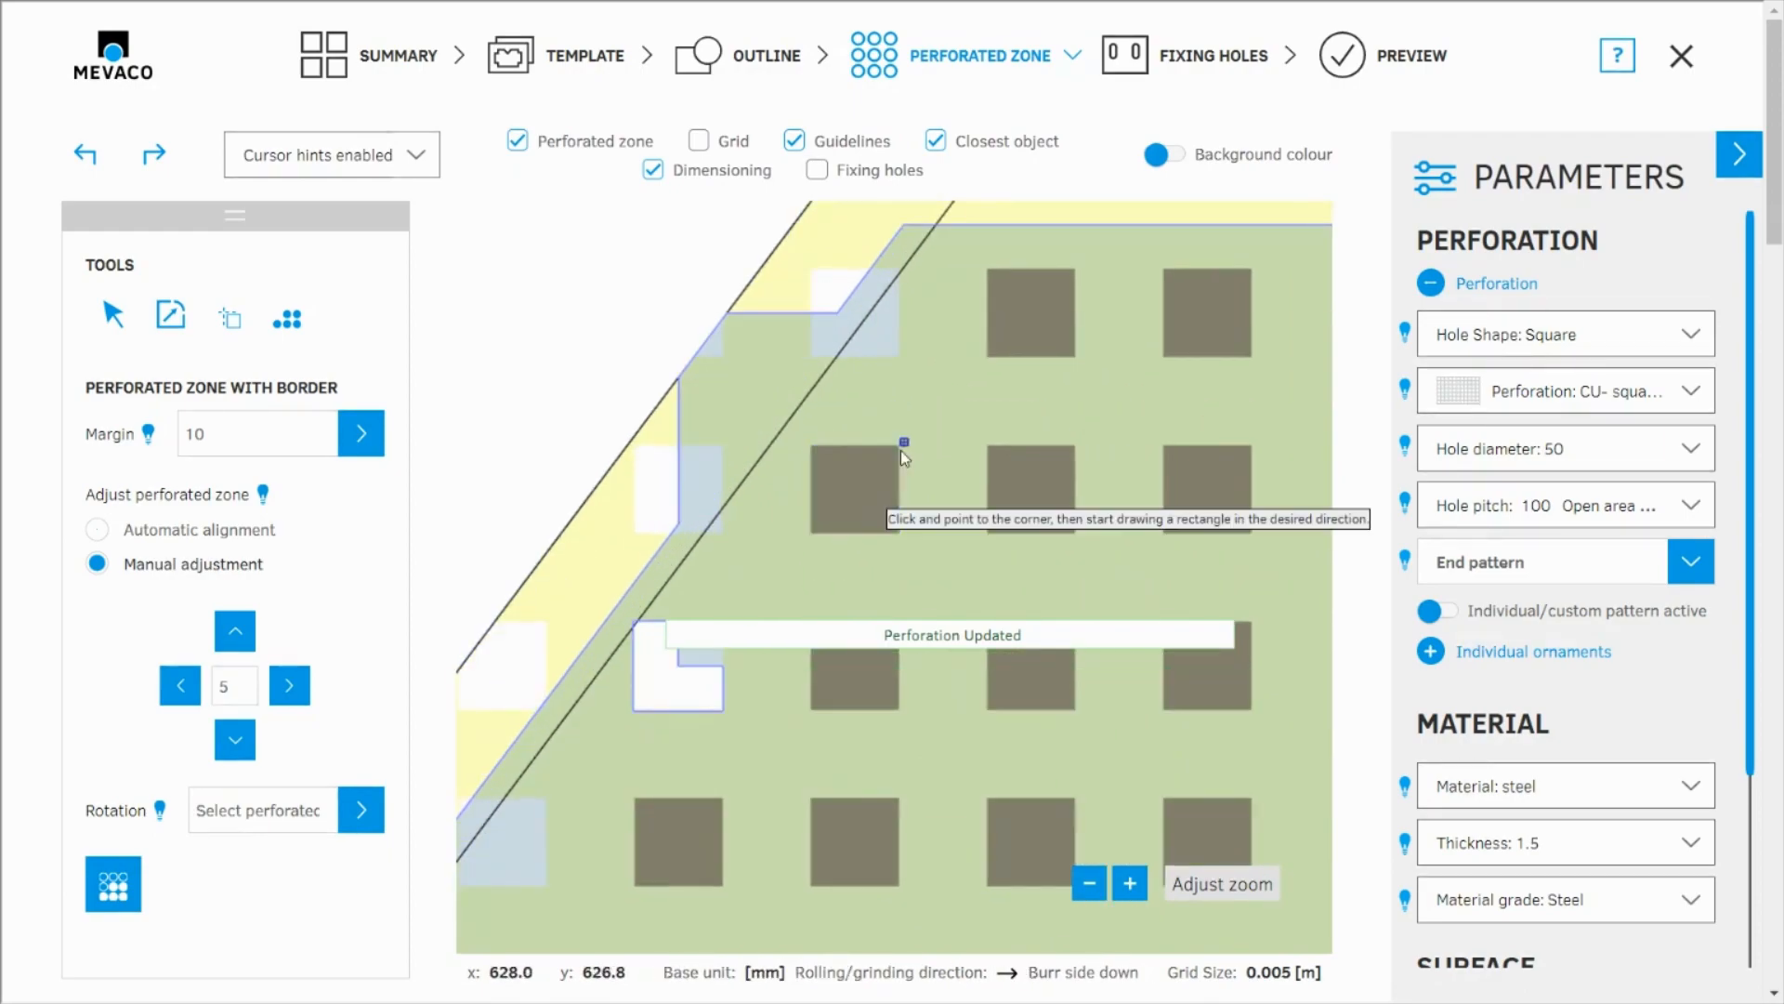
Step: Shift the rhomboid's hole pattern to the left in steps of 5
{"action": "scroll", "coordinate": [760, 526], "scroll_direction": "down", "scroll_amount": 2}
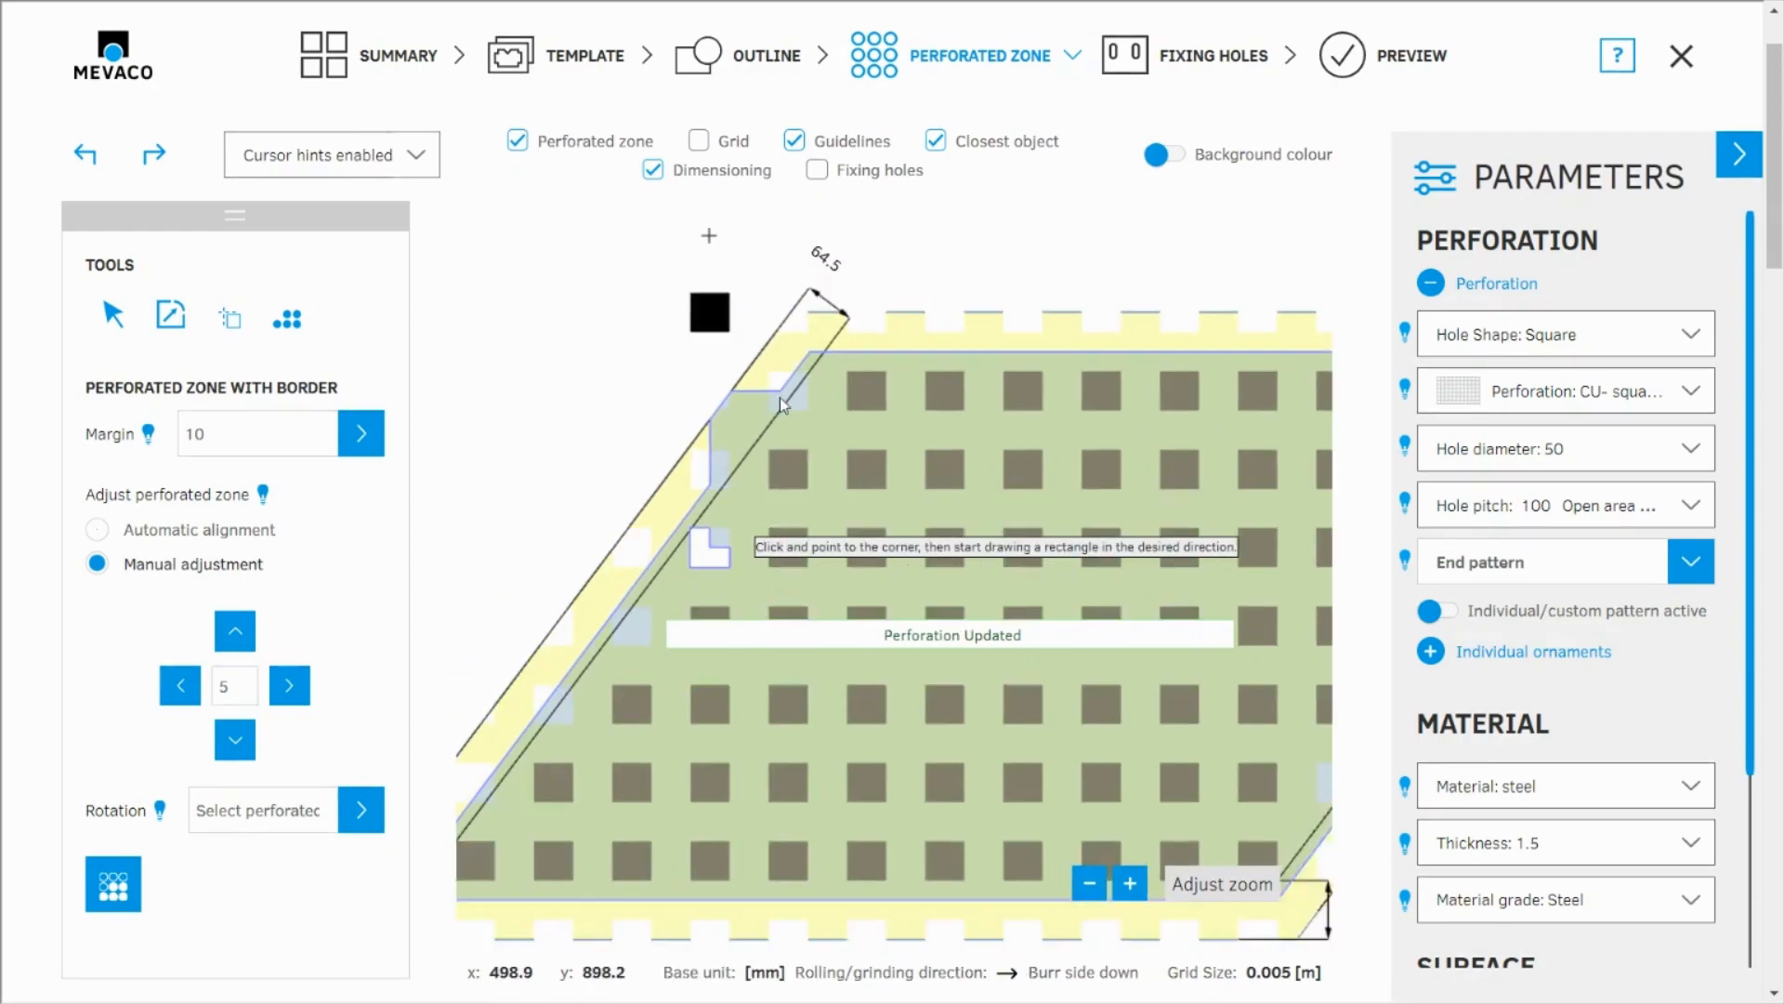
{"action": "scroll", "coordinate": [731, 386], "scroll_direction": "down", "scroll_amount": 1}
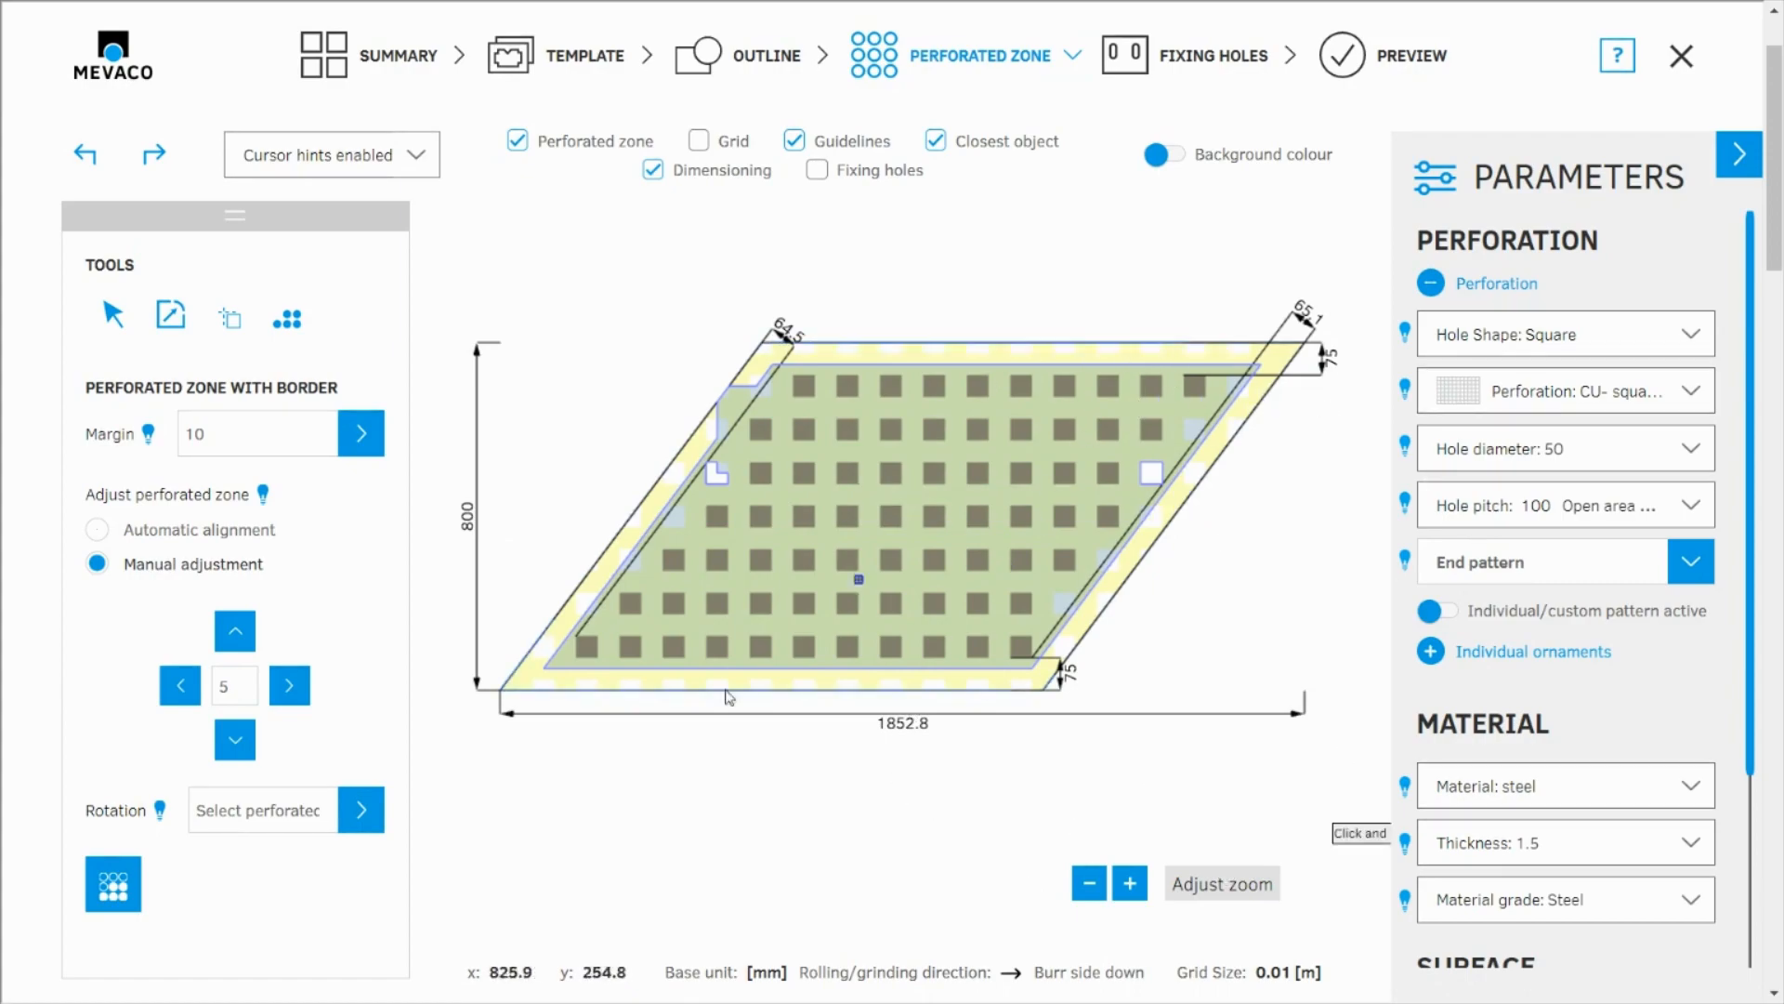
{"action": "left_click", "coordinate": [182, 687]}
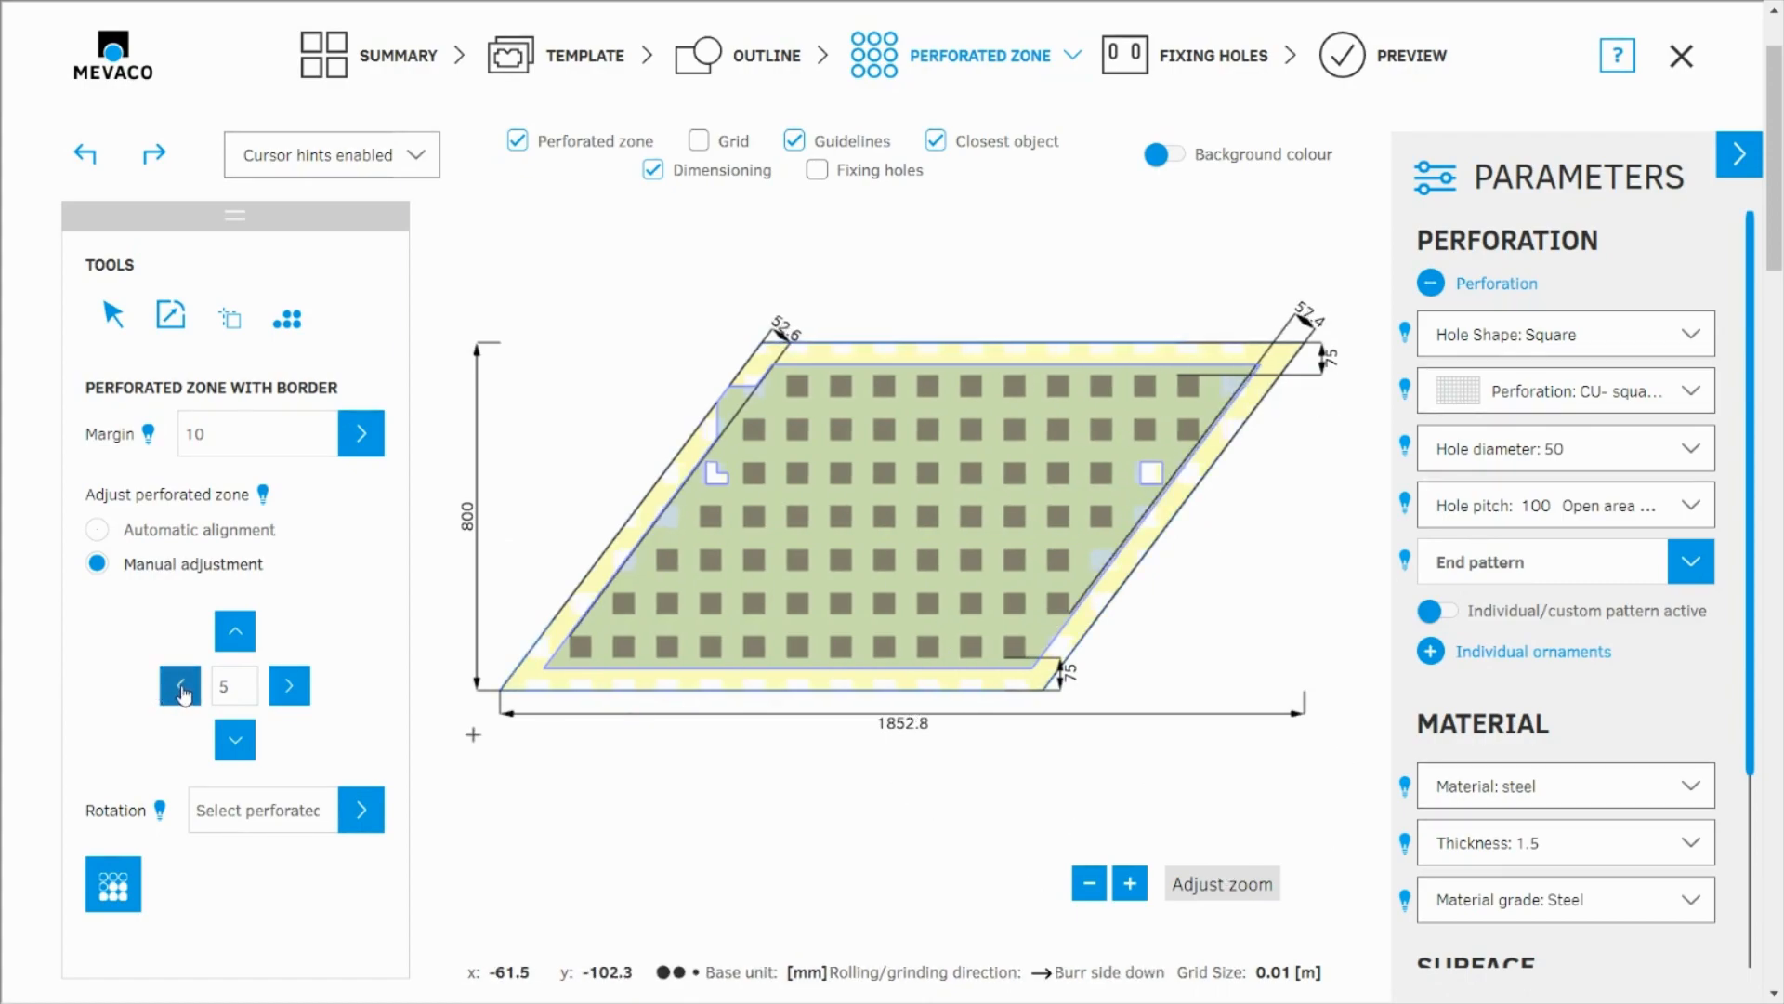
{"action": "left_click", "coordinate": [181, 688]}
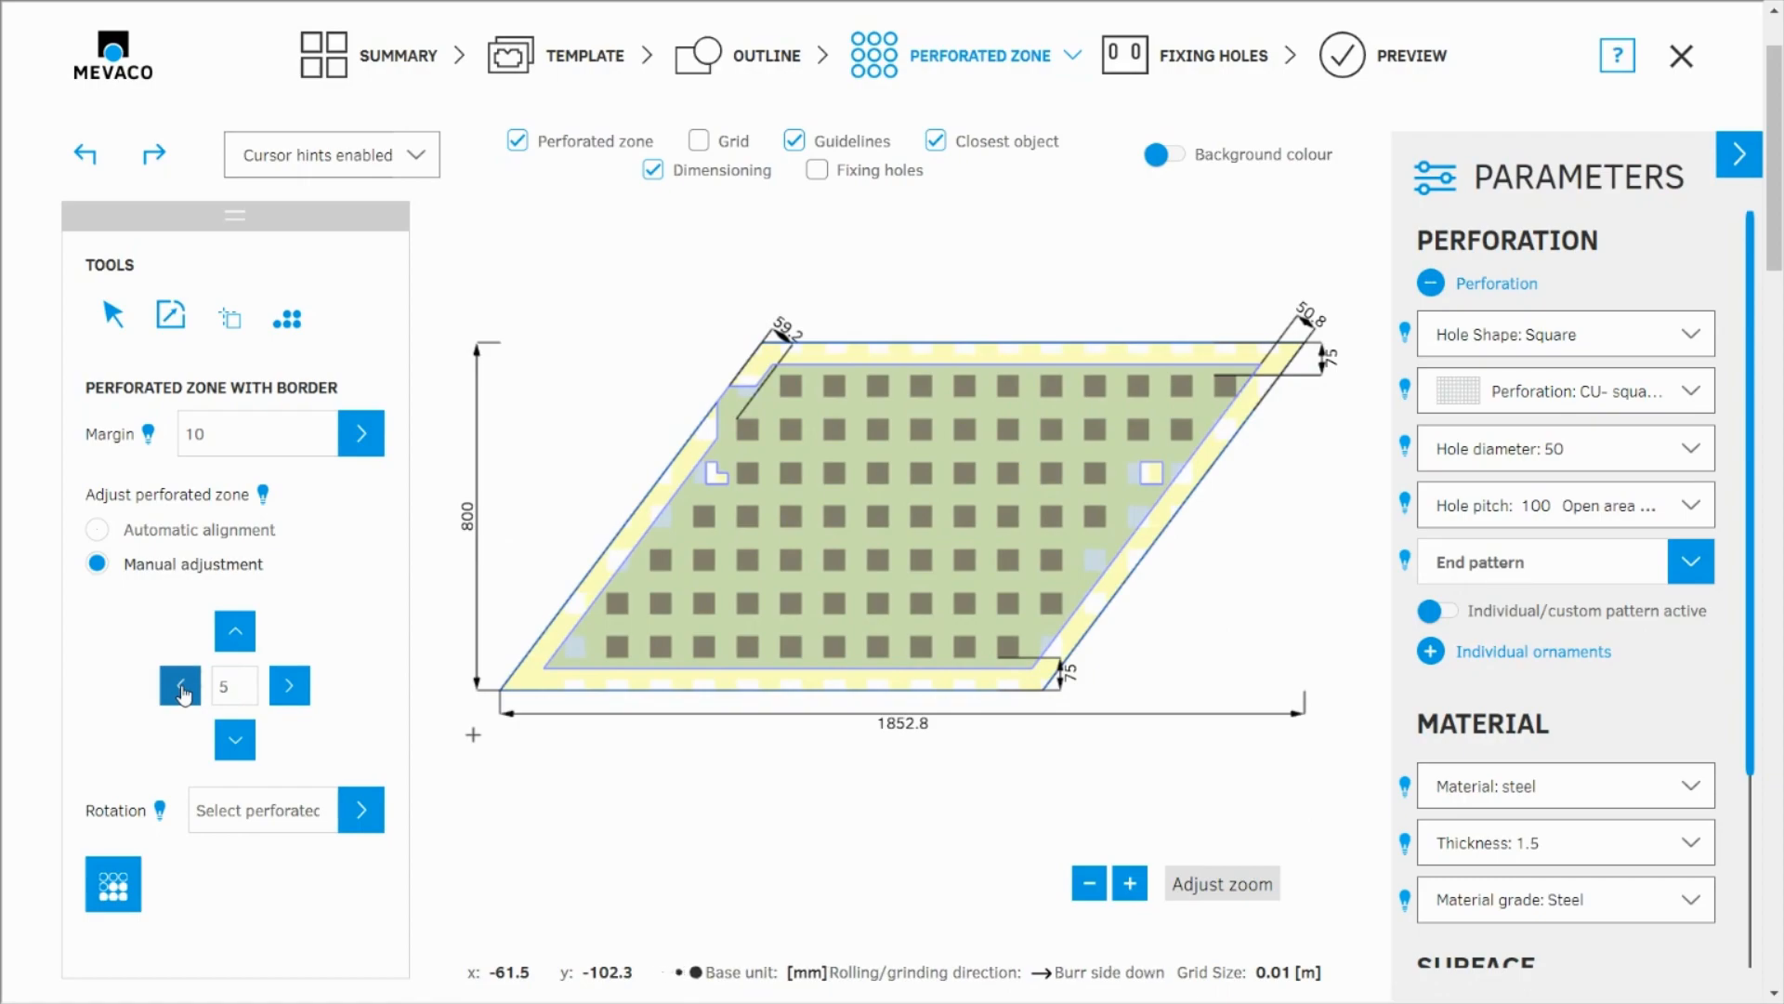